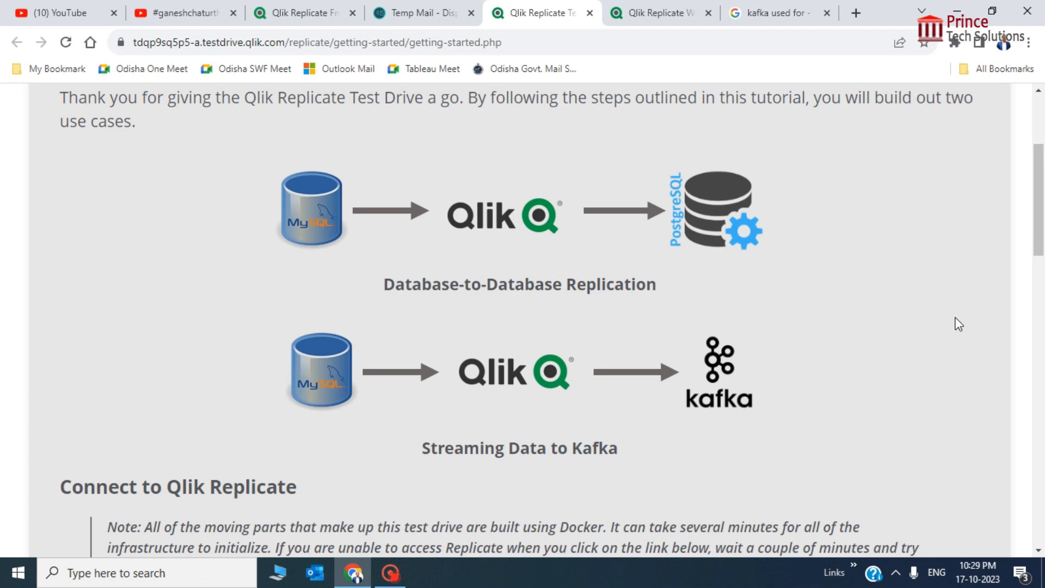
Read through the tutorial's use cases and login details, then return to the open Replicate console
scroll(959, 324, up, 3)
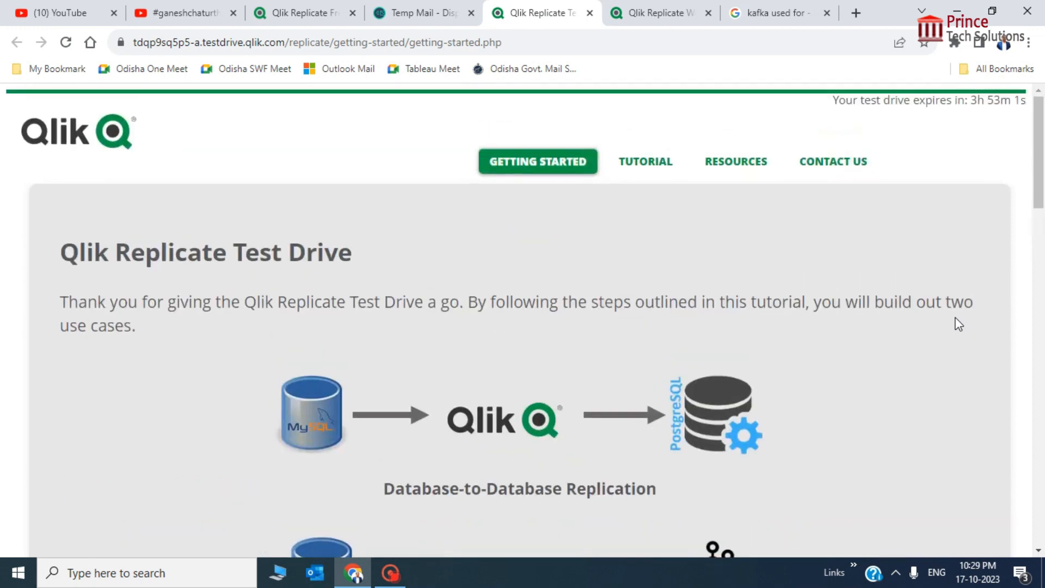
scroll(958, 324, down, 8)
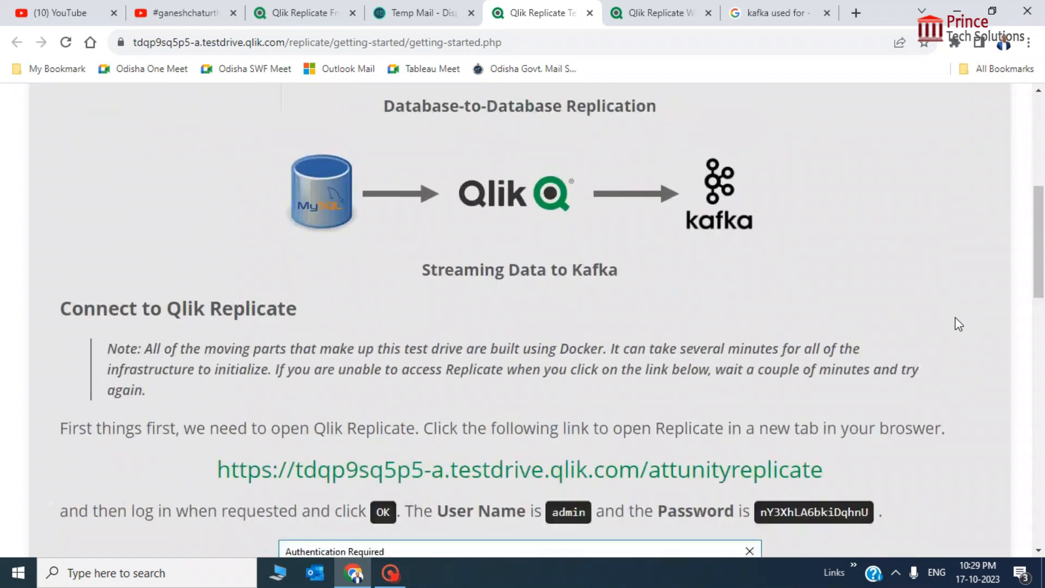
scroll(958, 324, up, 4)
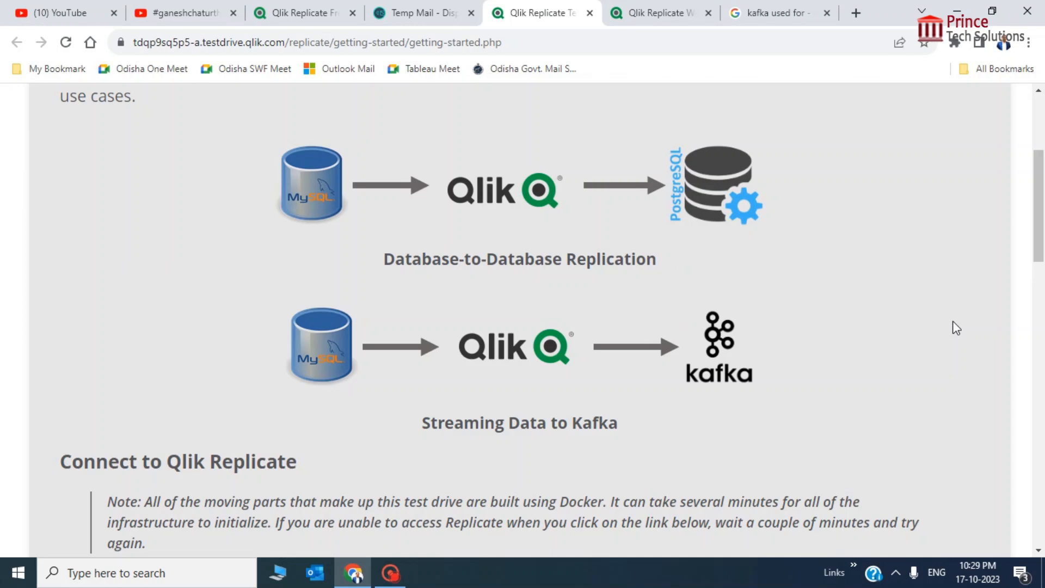
scroll(900, 338, down, 4)
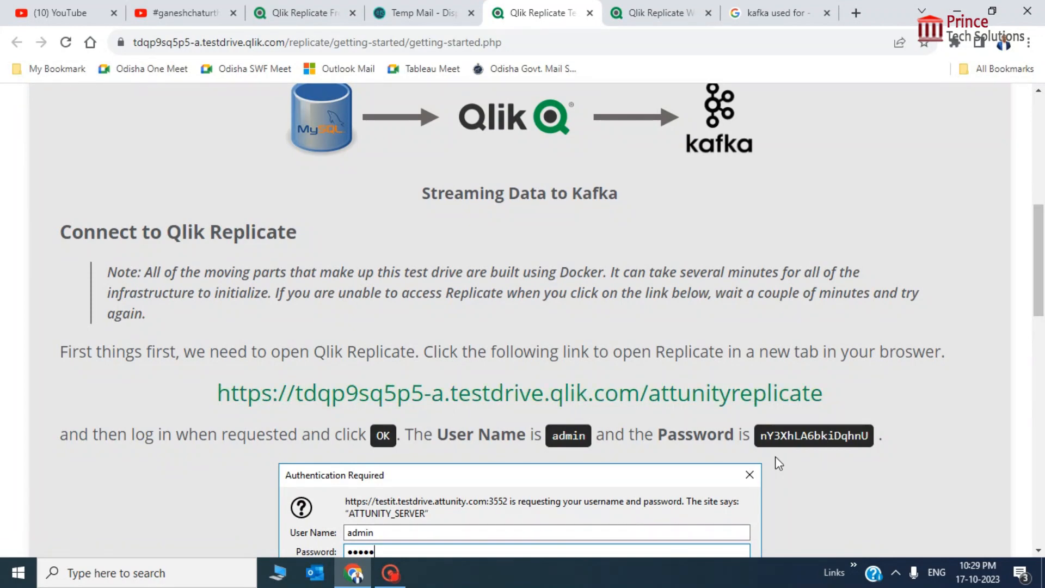
scroll(716, 327, up, 4)
click(644, 7)
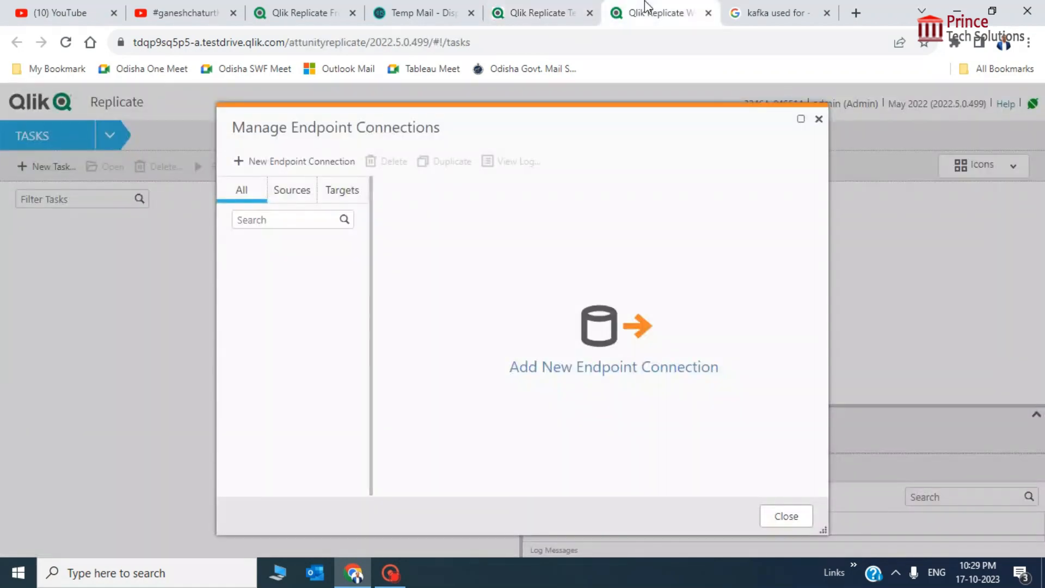
Create a new endpoint connection named SourceMySQlConnection with MySQL as its type
click(818, 118)
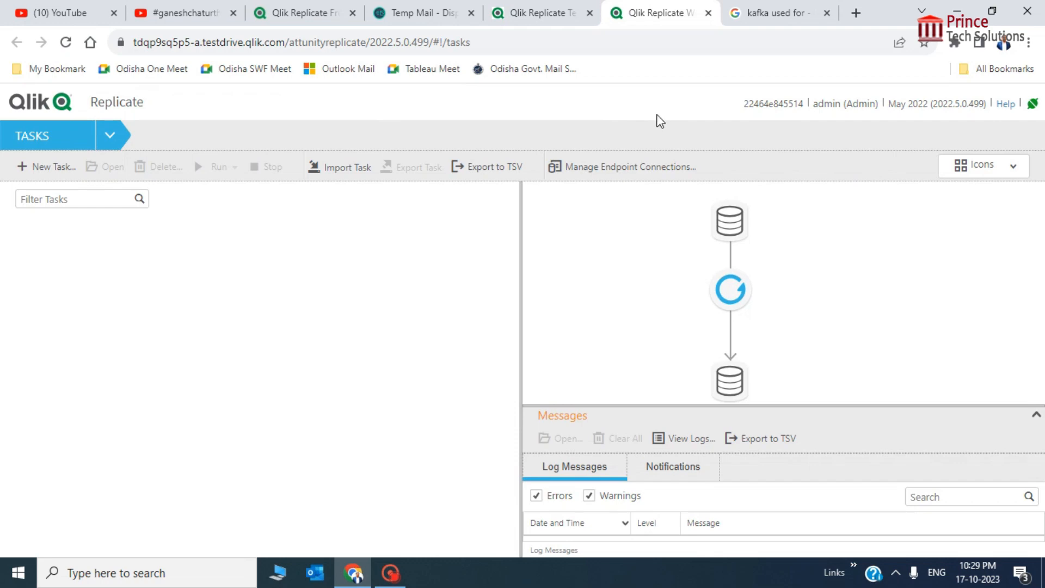
click(593, 168)
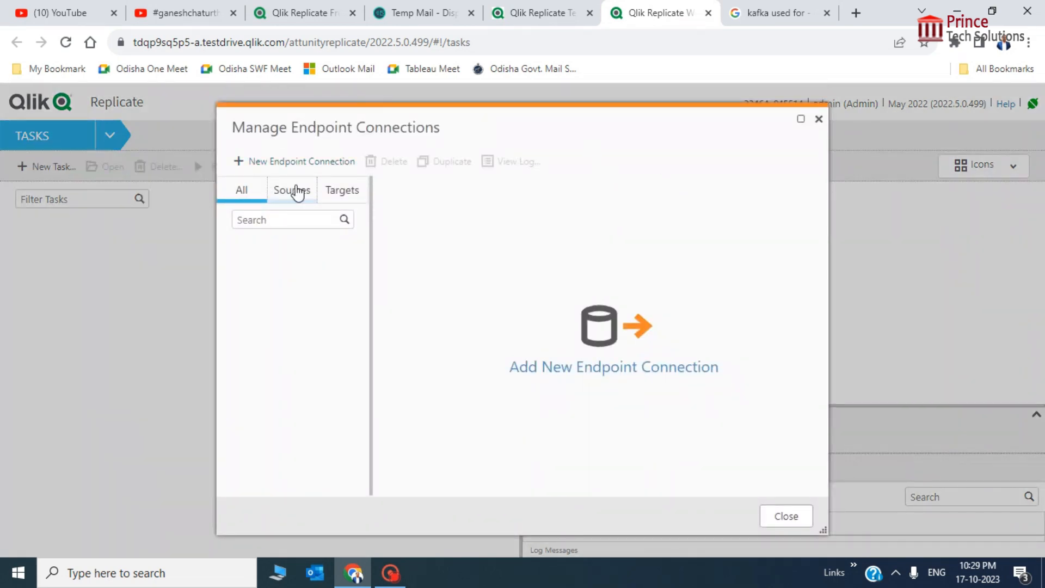
click(280, 166)
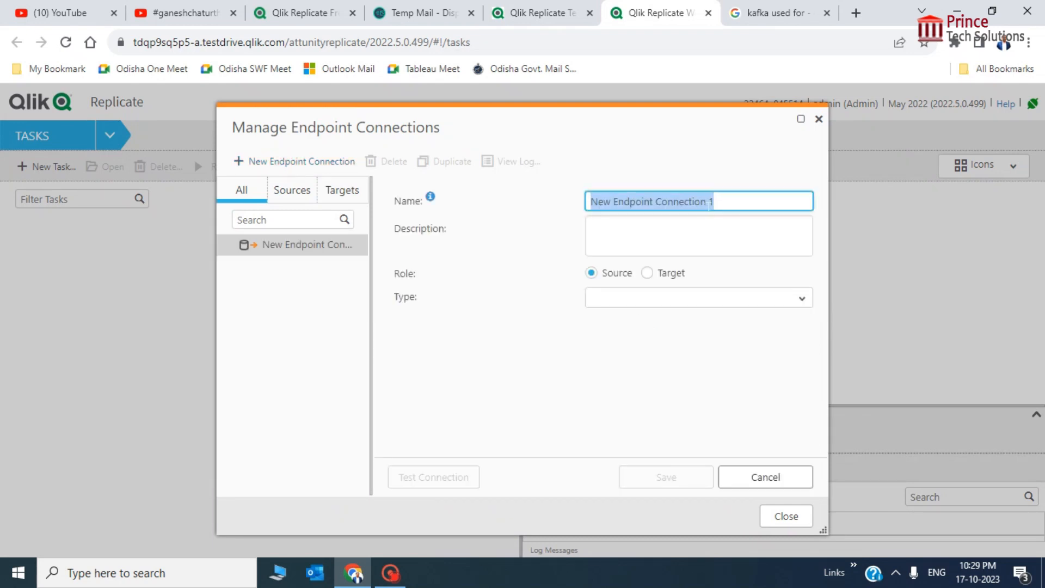
text(Sourc)
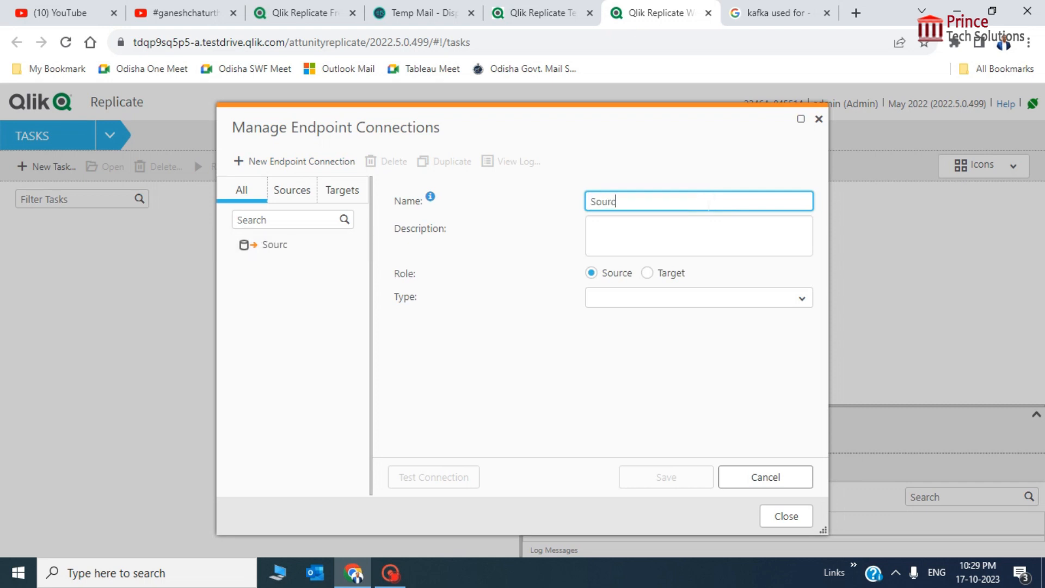
text(eMySQlConnection)
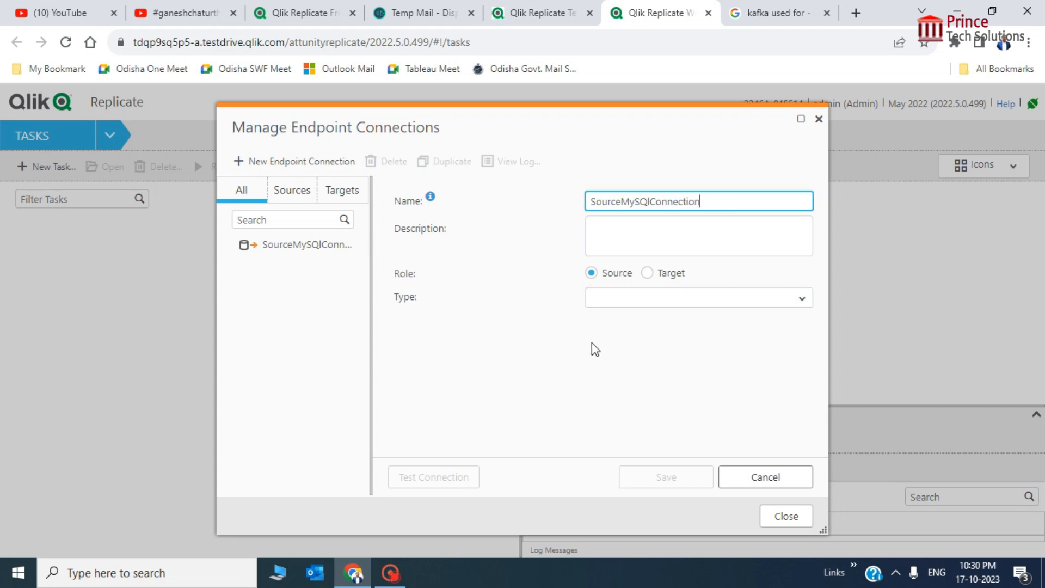
click(802, 299)
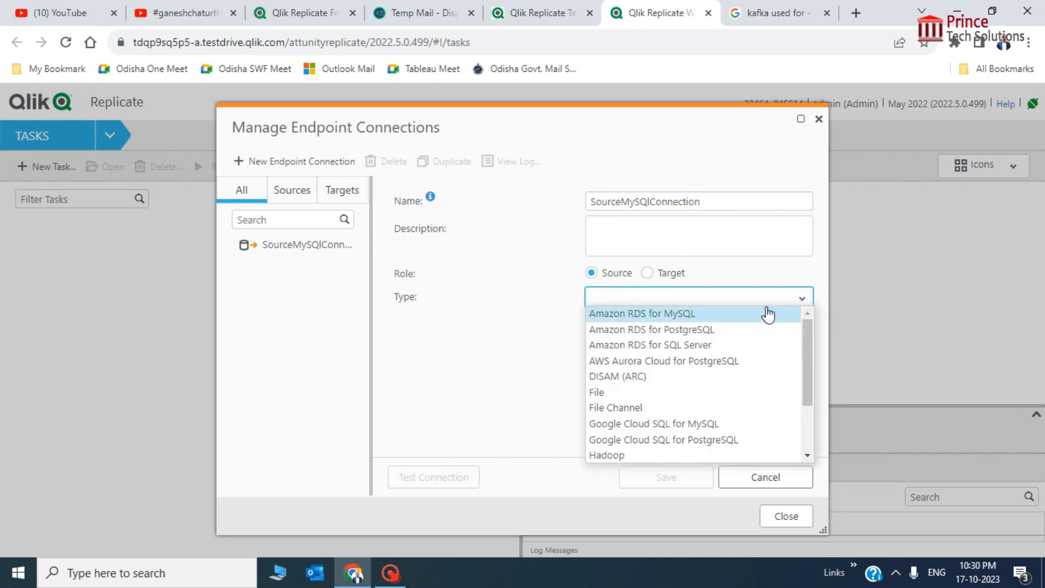
text(my)
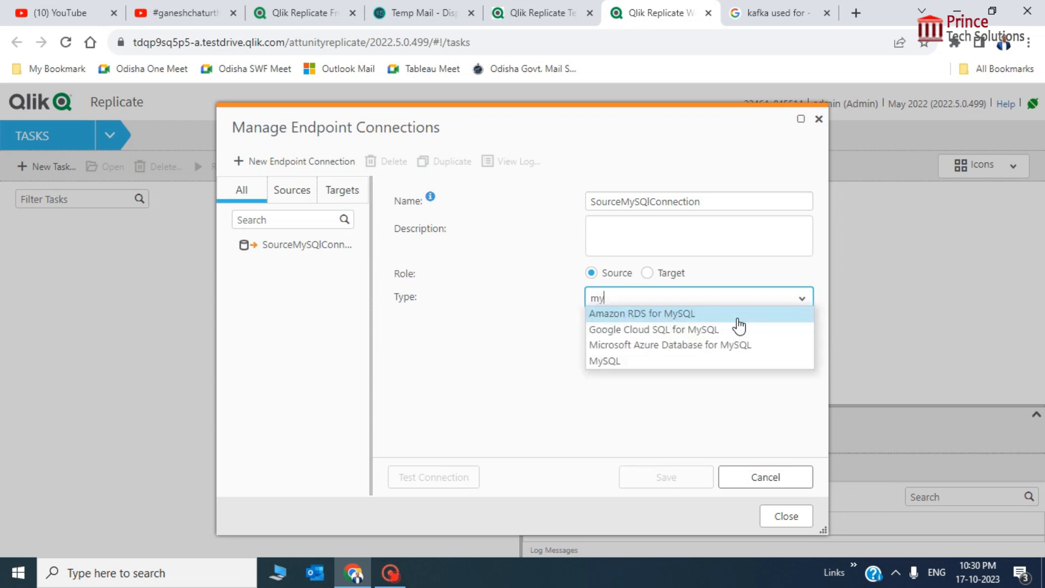
click(632, 361)
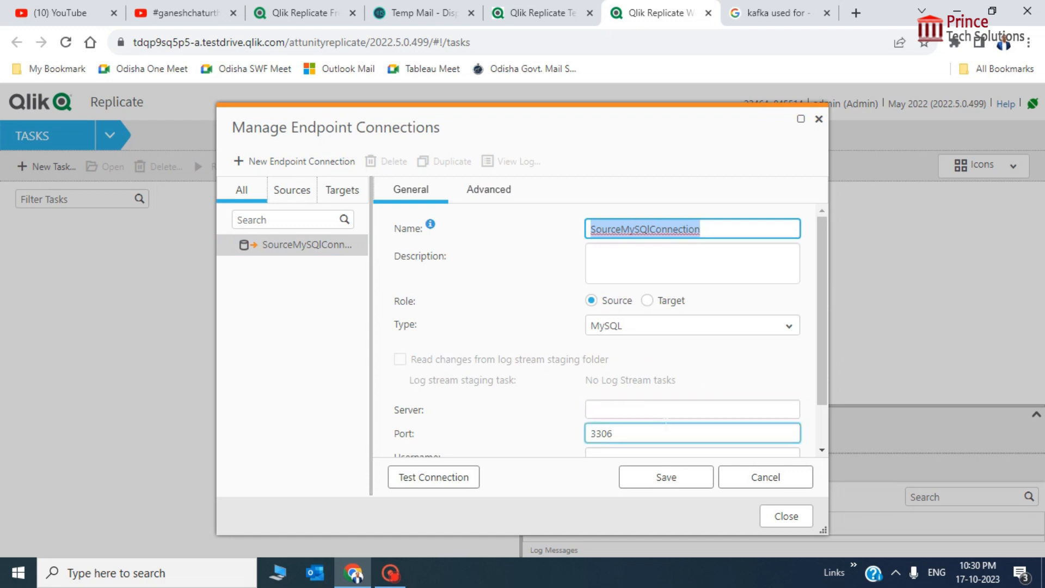
Enter server mysqldb, port 3306, username root, and paste in the database password
click(673, 406)
scroll(762, 354, down, 1)
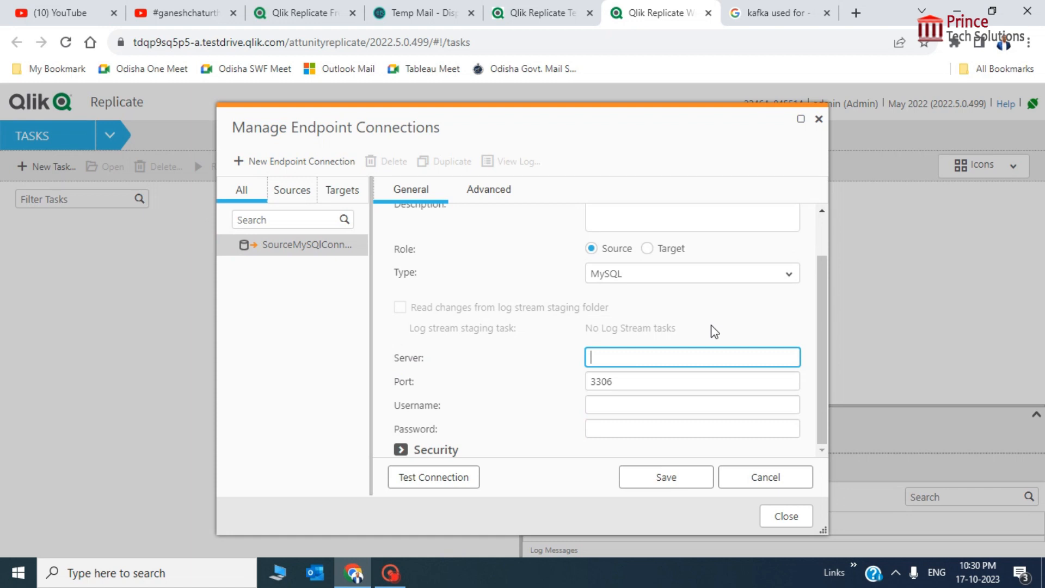
click(635, 403)
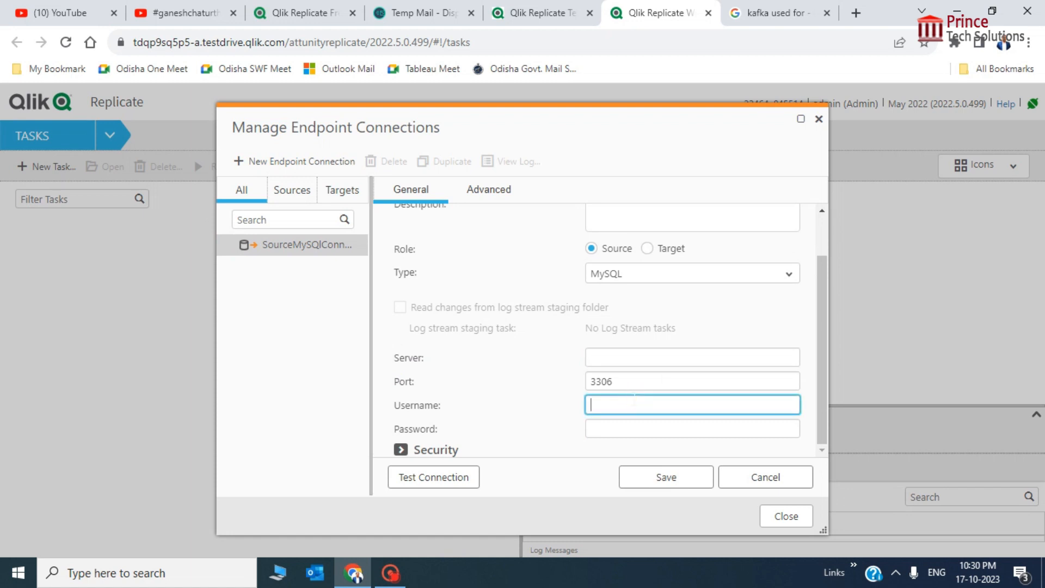
text(root)
key(Tab)
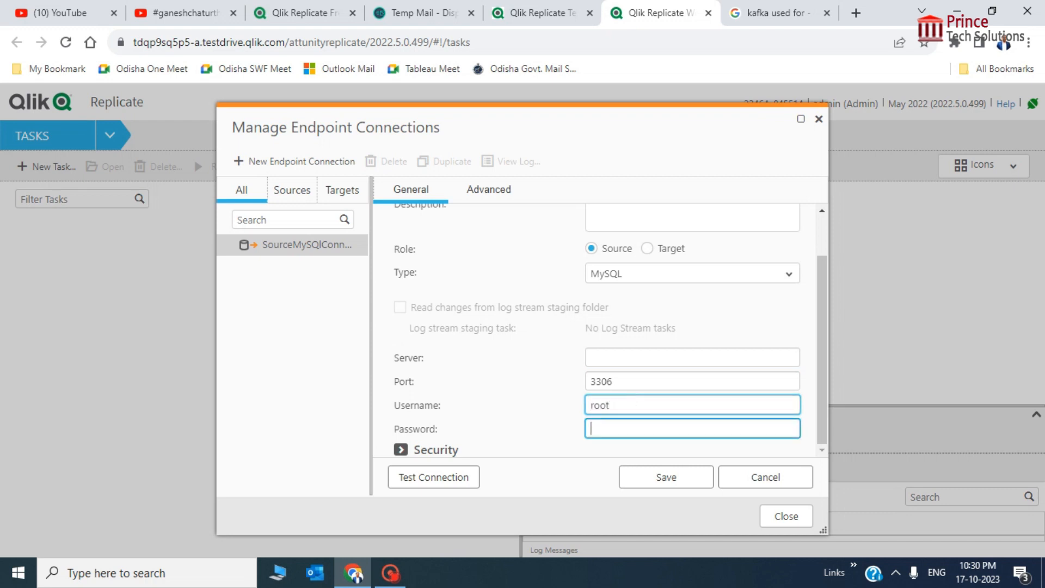
click(626, 358)
click(645, 424)
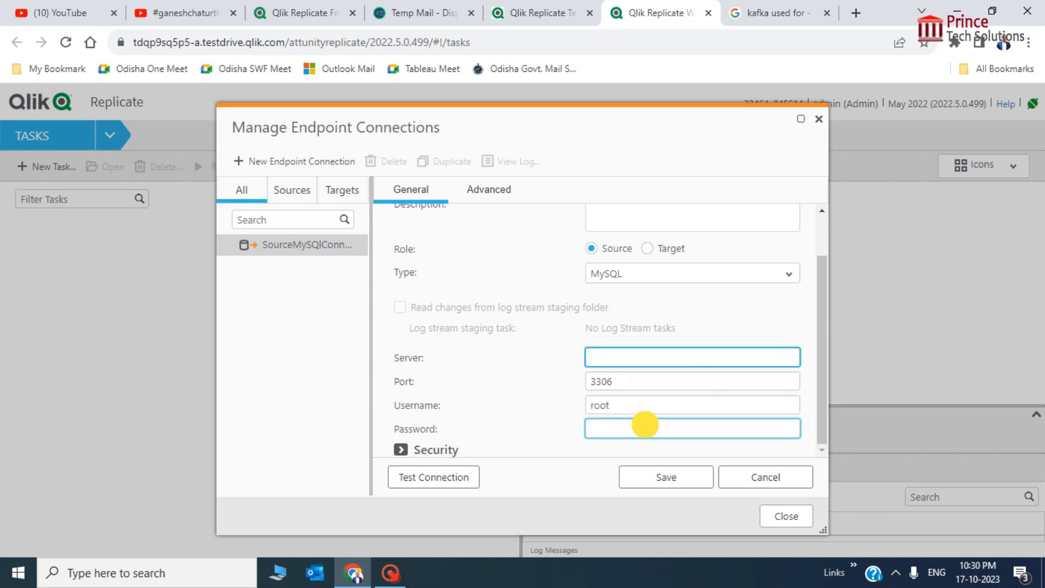
click(445, 428)
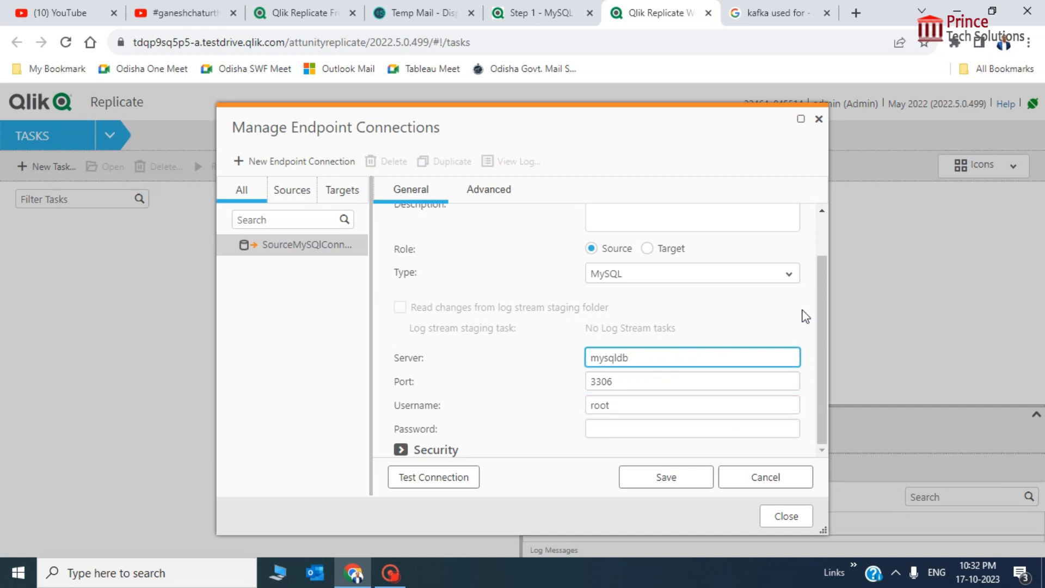
click(651, 381)
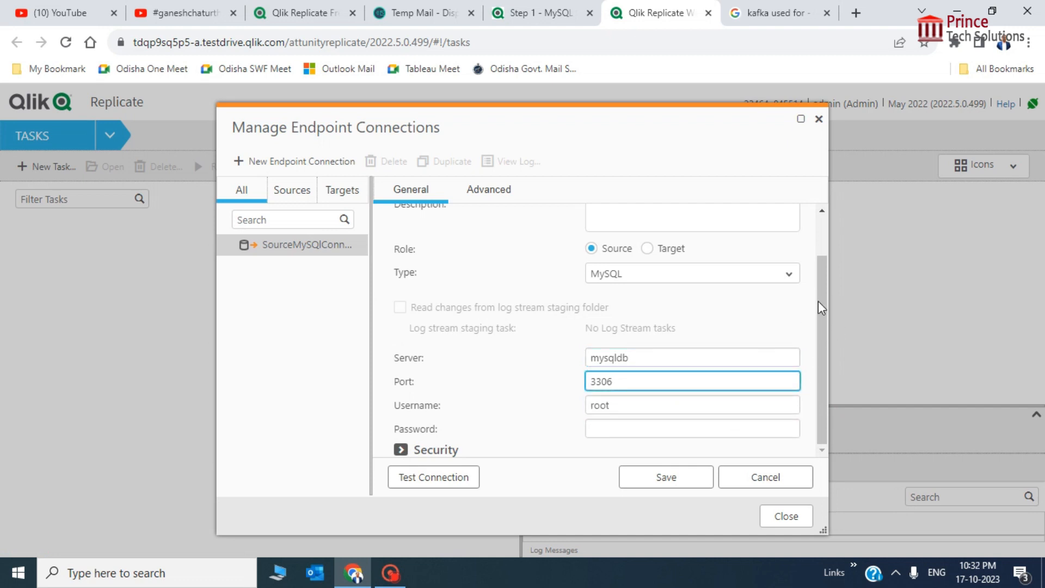
click(650, 428)
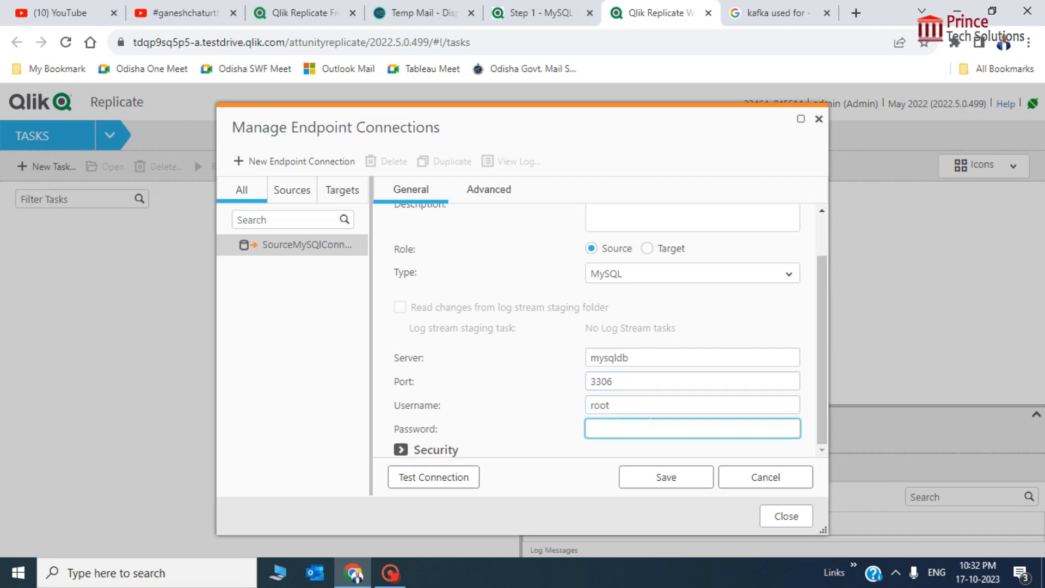
key(ctrl+v)
click(709, 411)
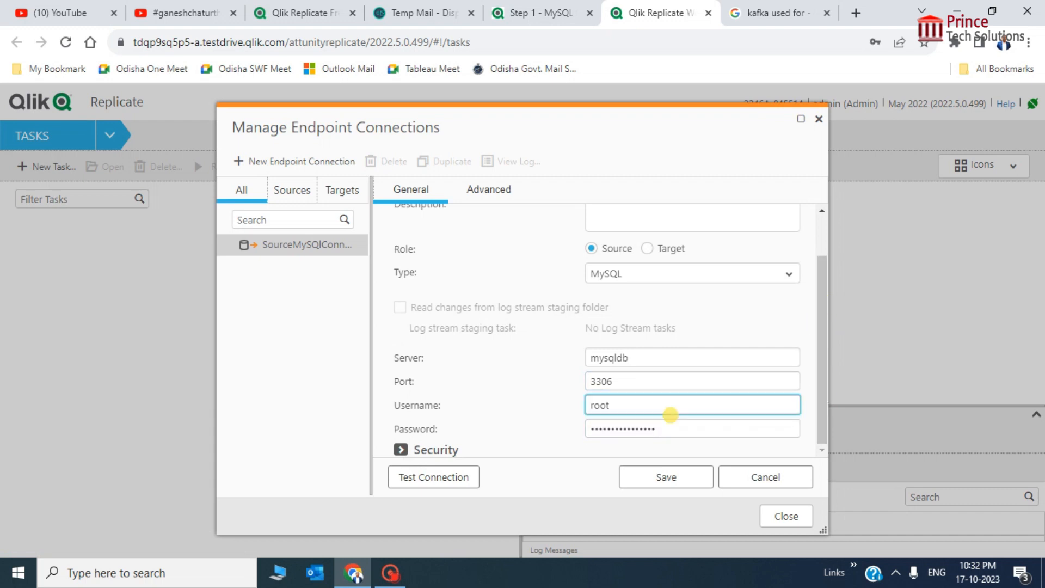
Set the SSL Mode under Security to None
click(401, 450)
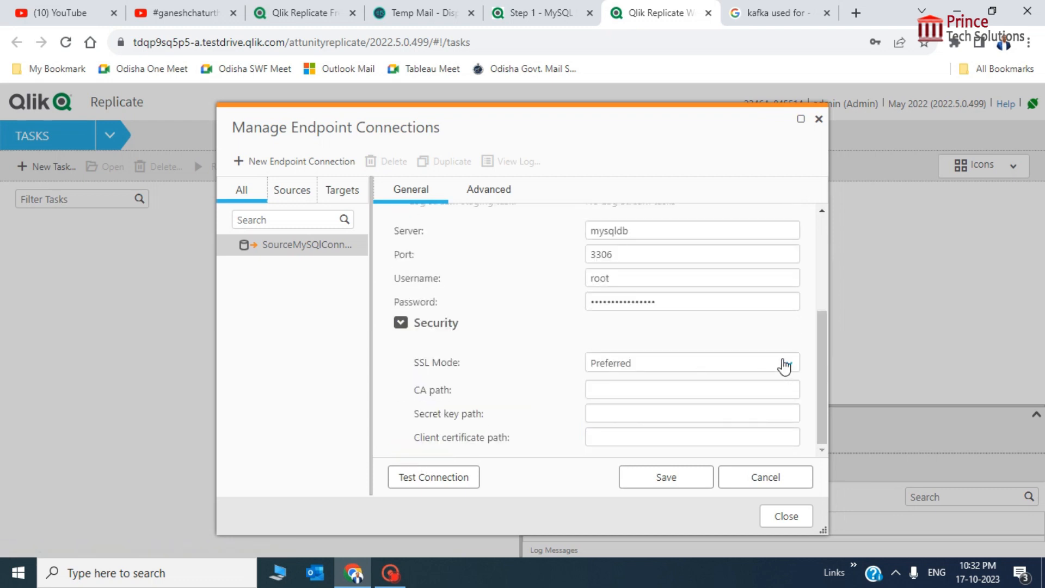
click(791, 368)
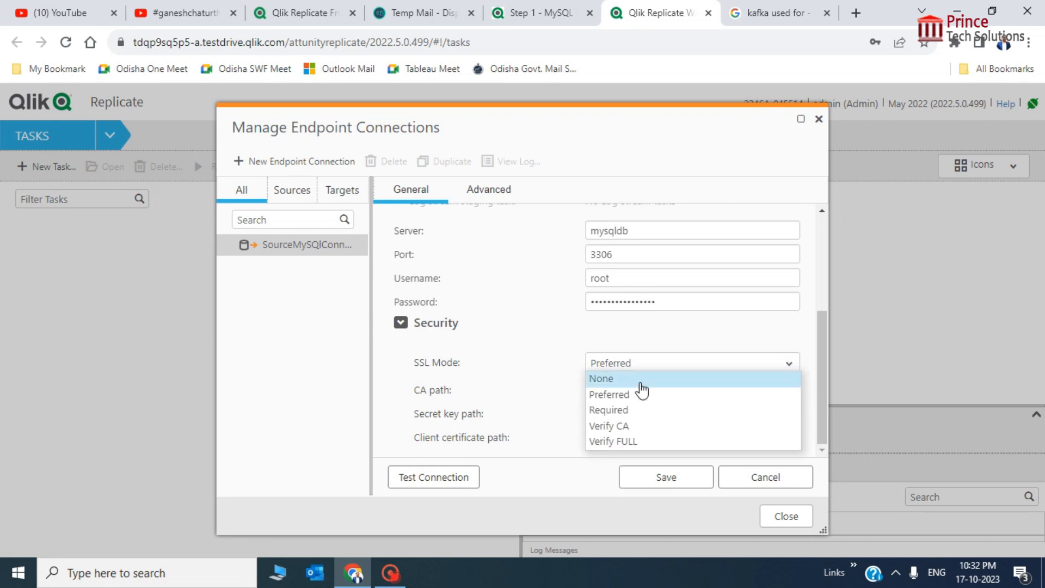
click(633, 381)
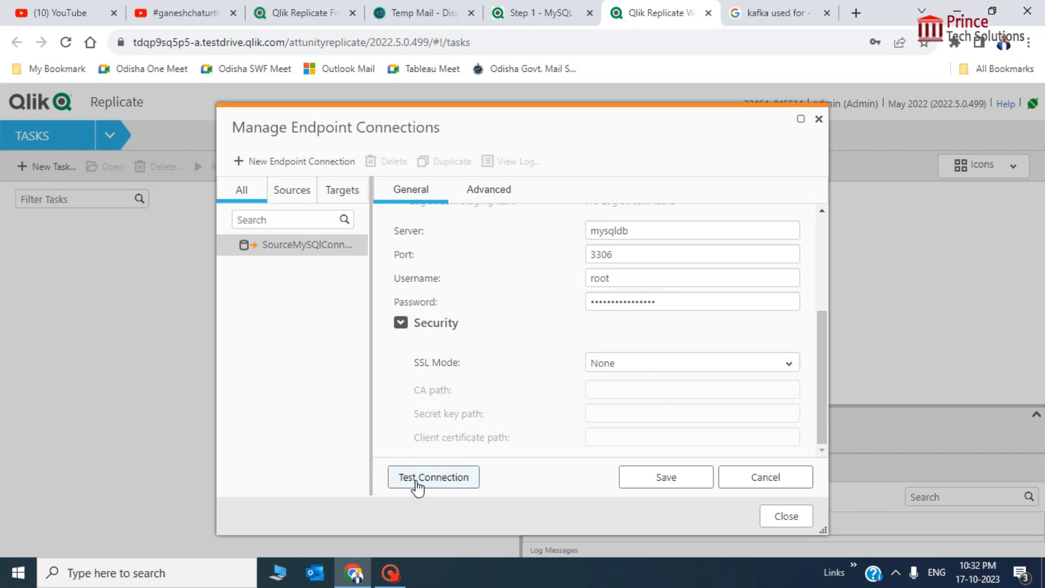
Test and save the MySQL source endpoint, then check it in the Sources and Targets lists
click(417, 486)
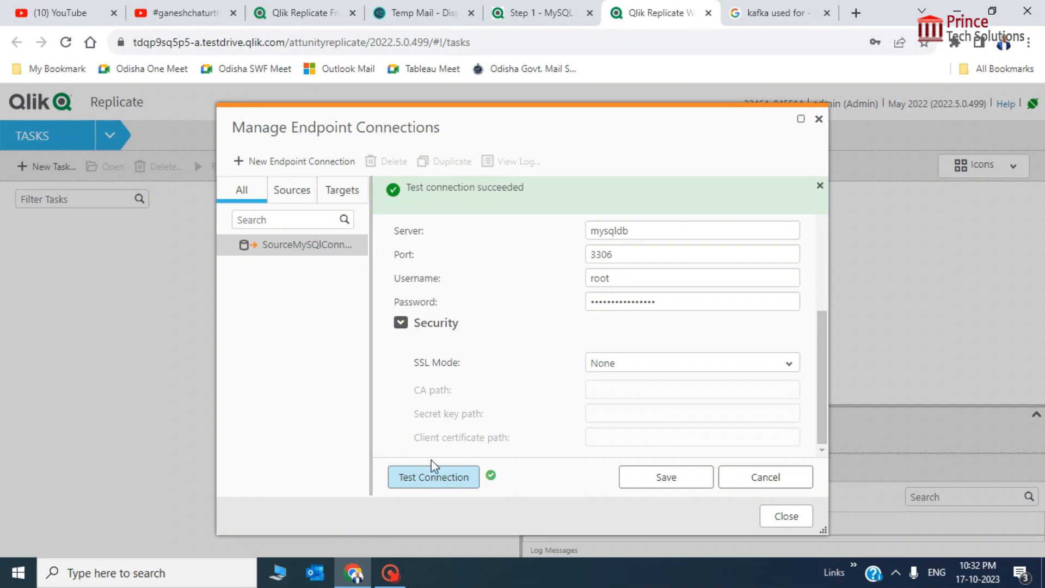
click(665, 482)
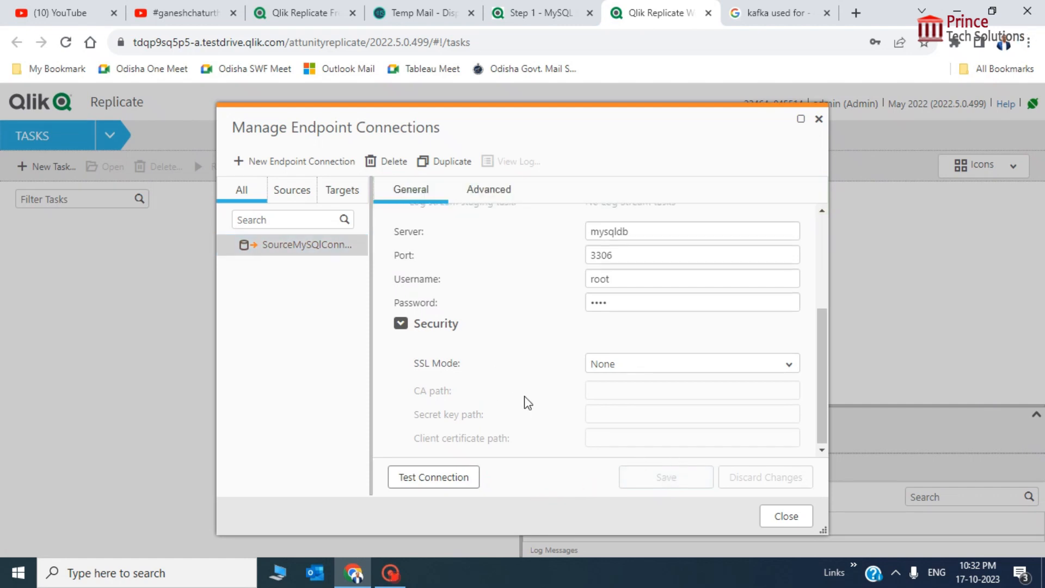
scroll(524, 401, up, 3)
scroll(524, 401, down, 1)
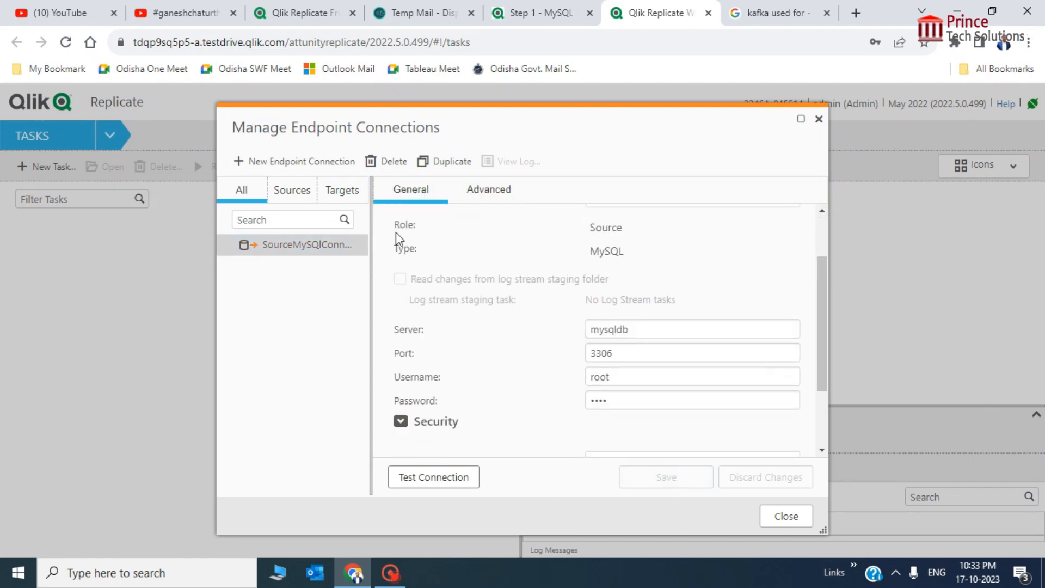
click(299, 198)
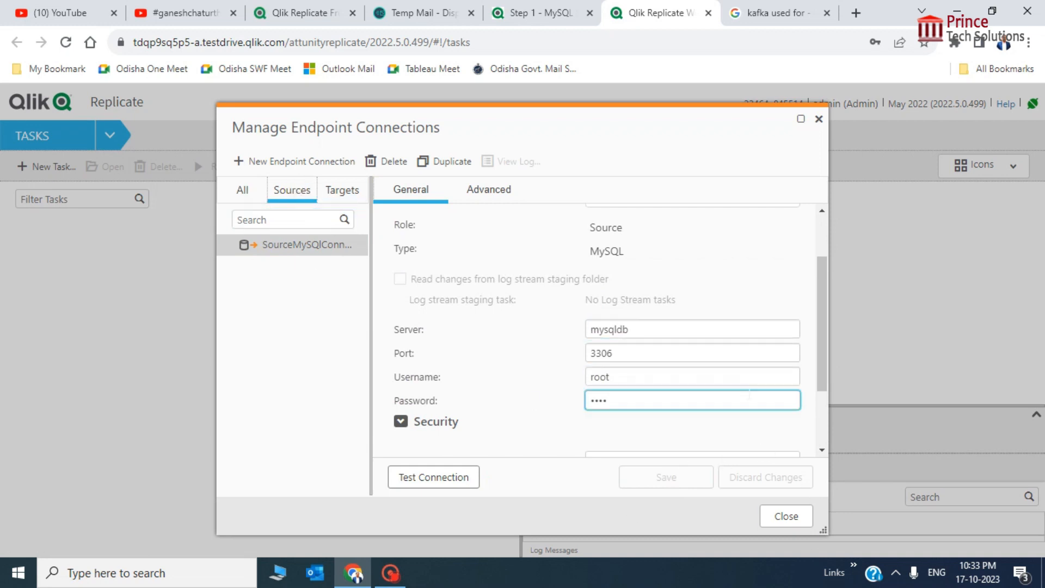
scroll(708, 414, down, 2)
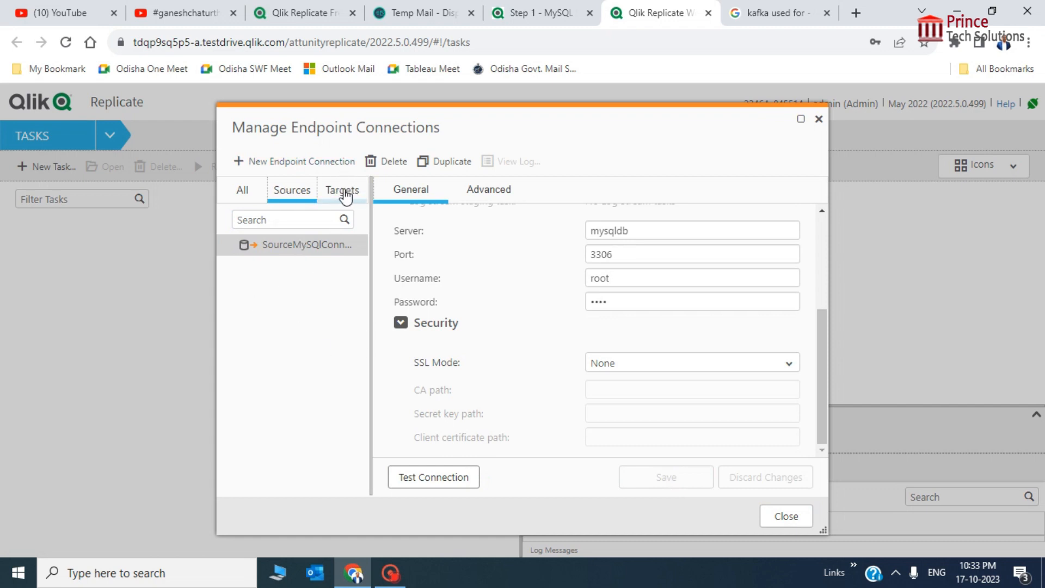
click(345, 195)
Start a new Target endpoint of type Kafka and dismiss the browser's save-password prompt
click(266, 163)
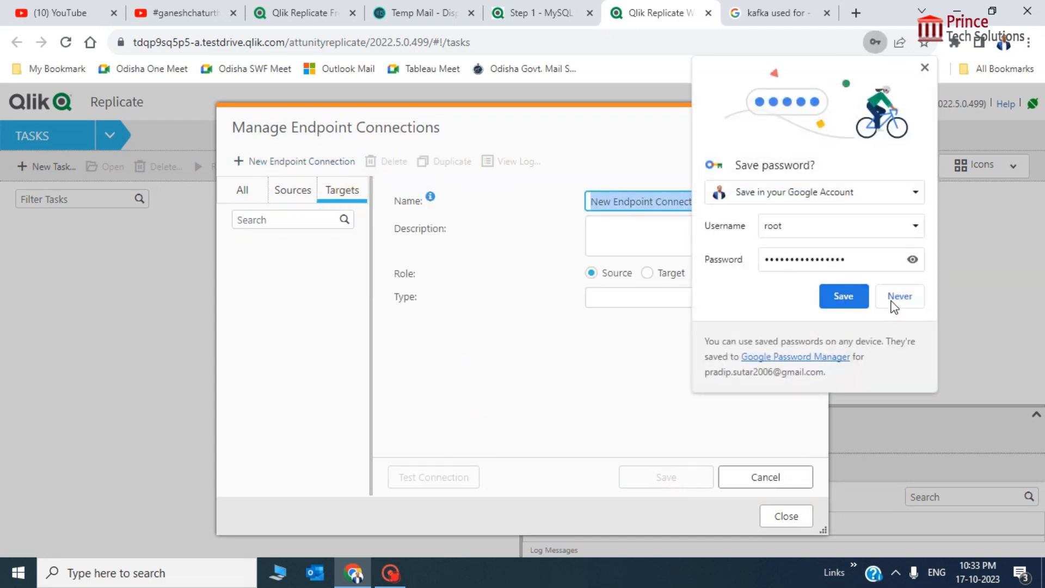
click(891, 301)
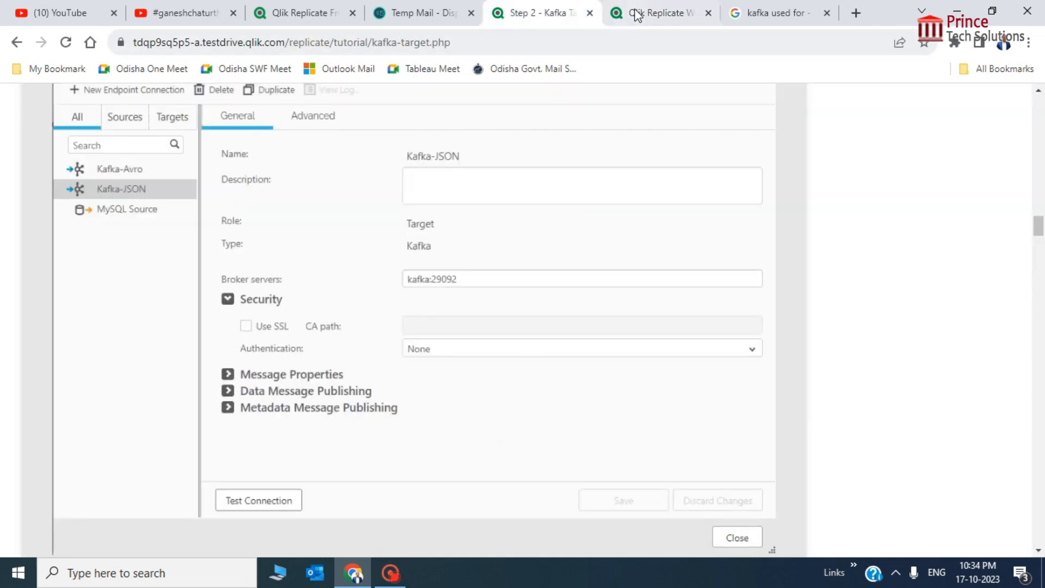
click(634, 12)
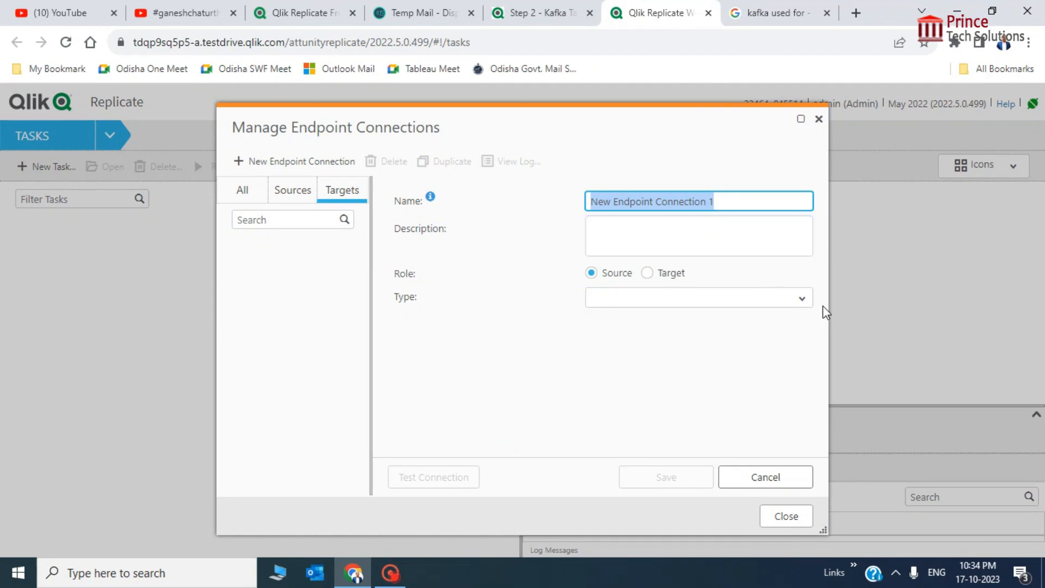
click(807, 301)
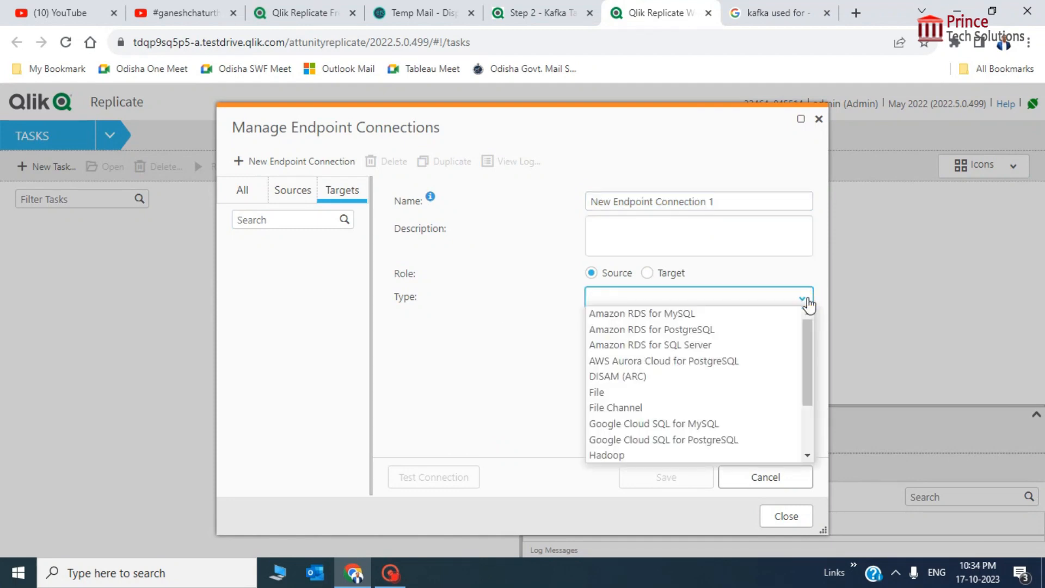
text(ka)
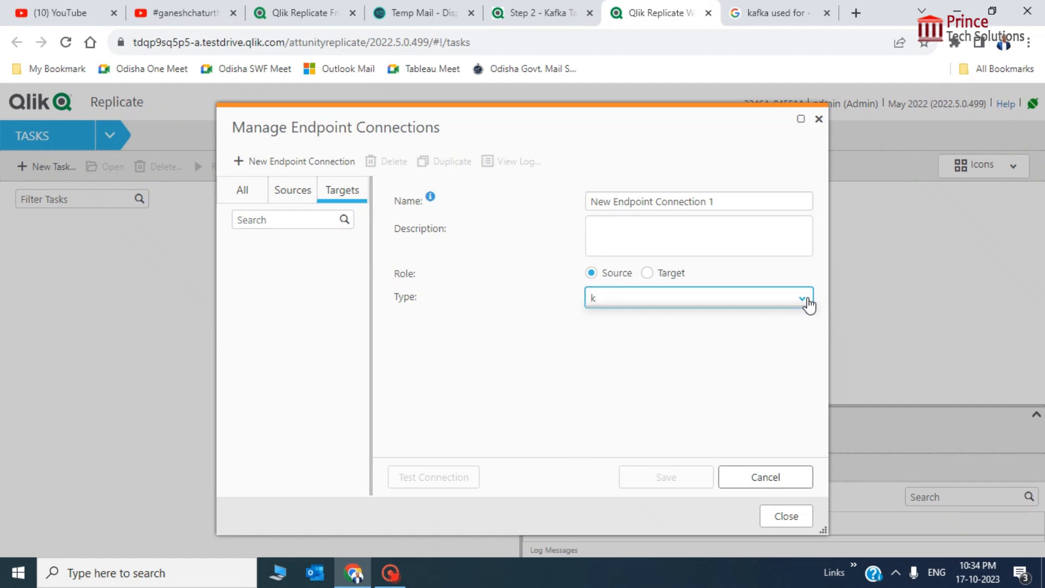
key(BackSpace)
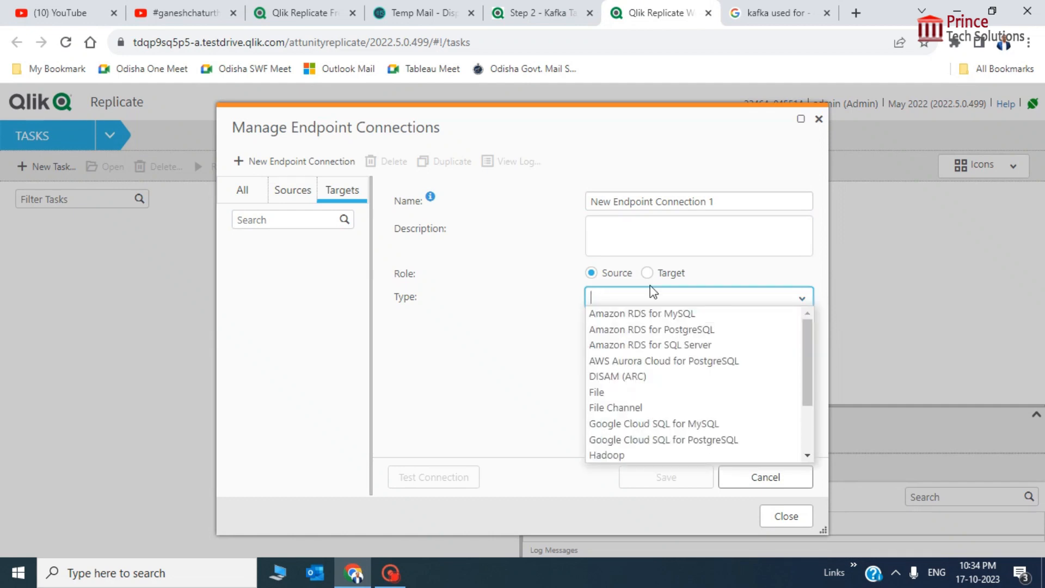
click(647, 273)
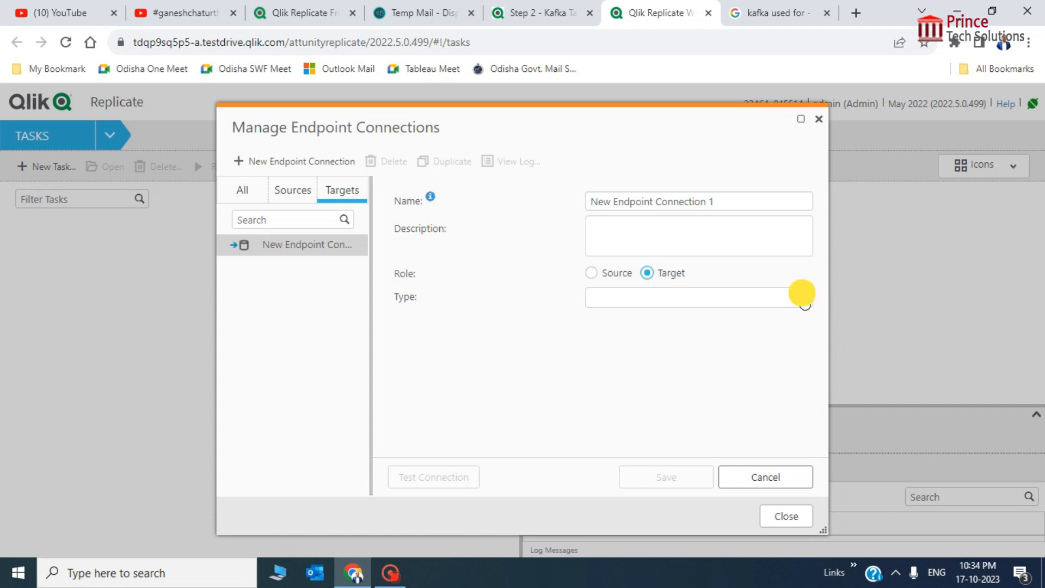
click(804, 303)
text(kaf)
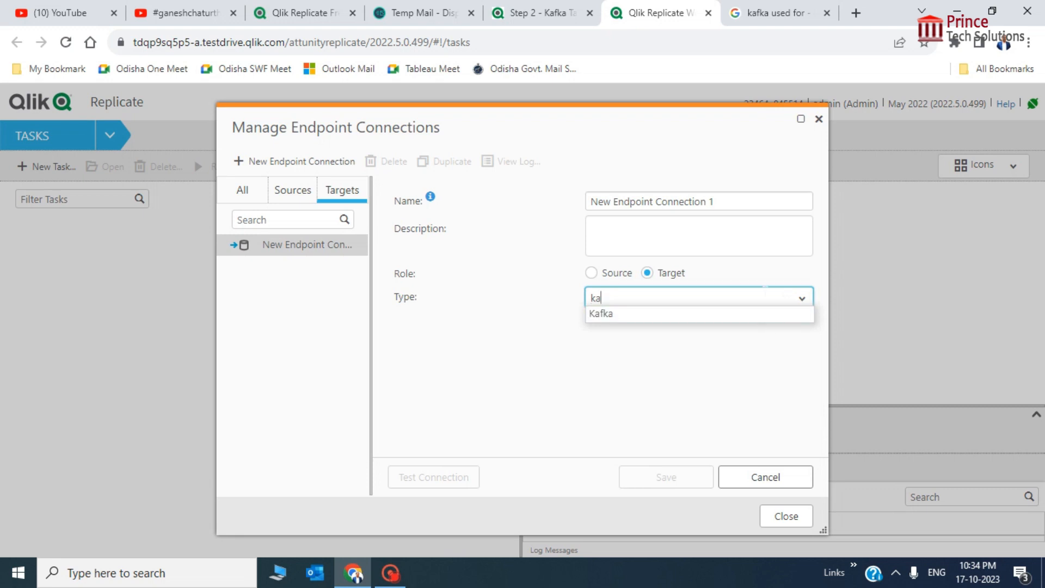
key(BackSpace)
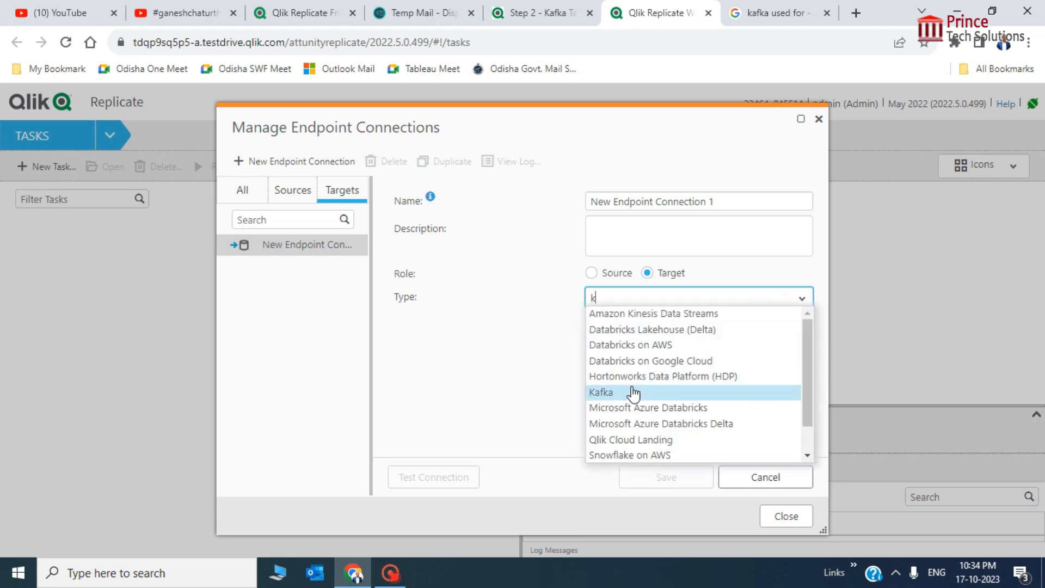
click(626, 392)
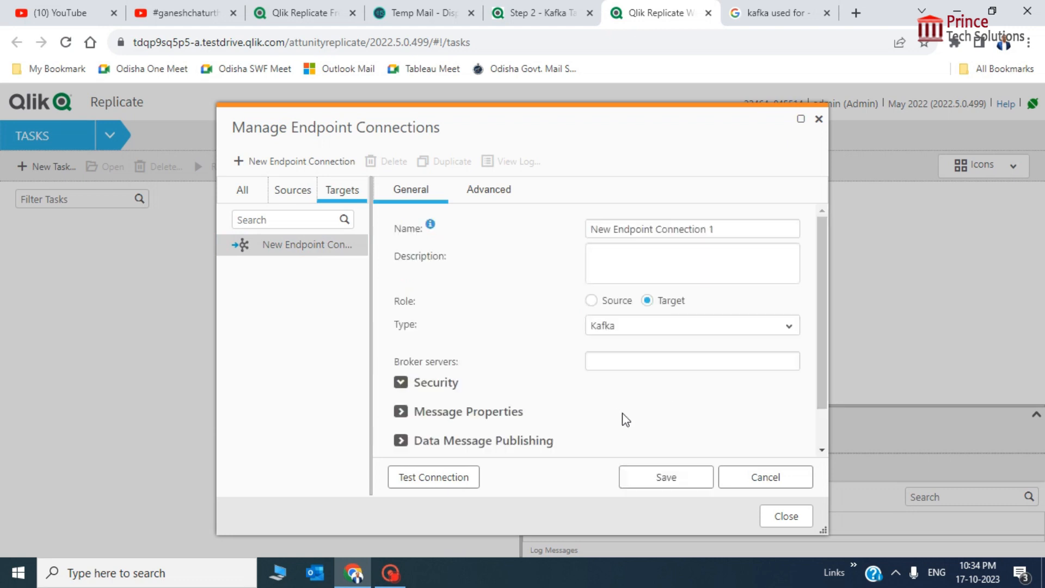
key(alt+Tab)
key(alt+Tab)
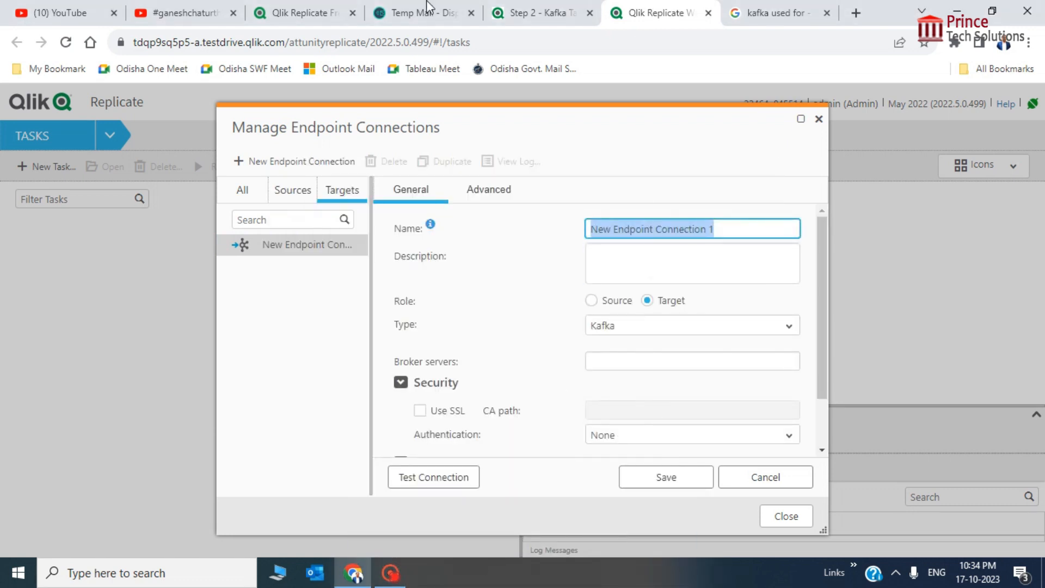
click(539, 12)
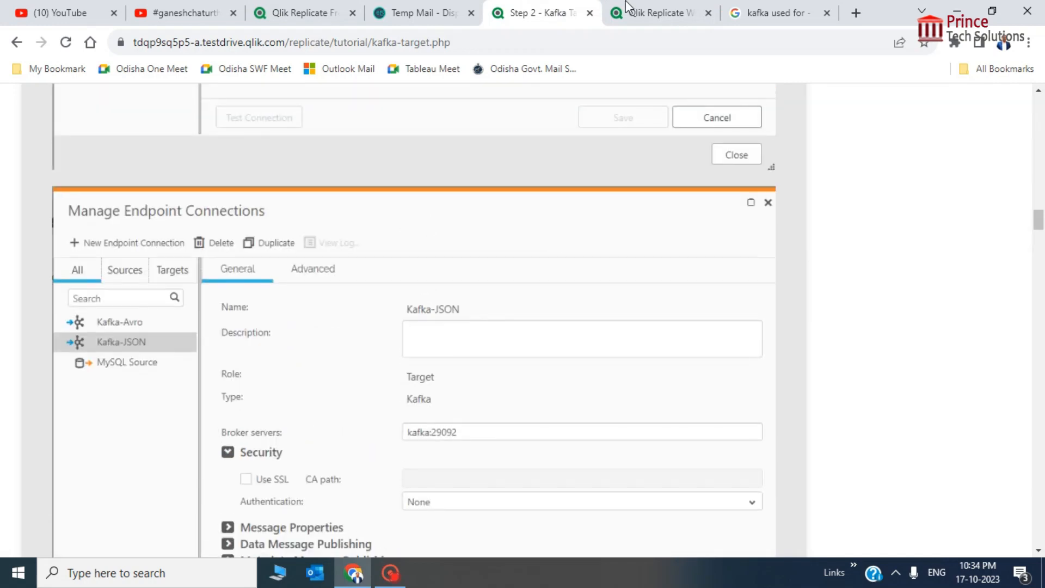
click(627, 12)
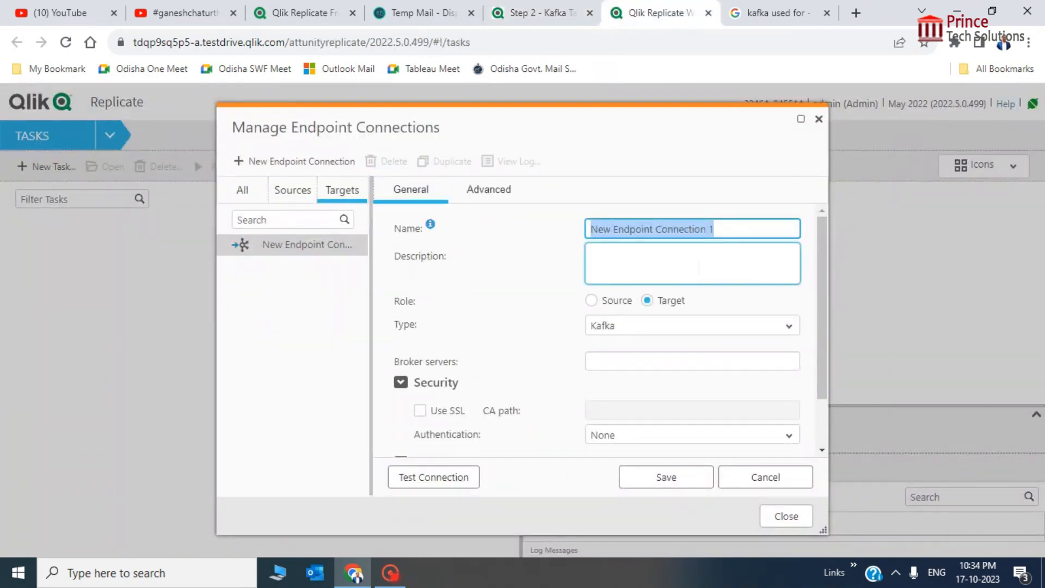
Name the endpoint Kafka-JSON and set its broker servers to kafka:29092
text(Ka)
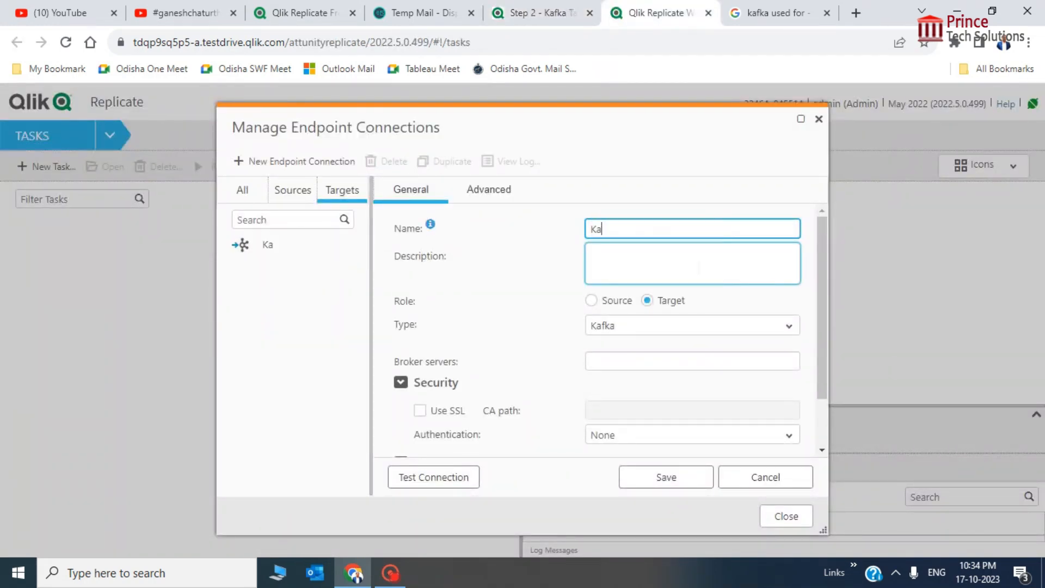
text(fka-JSION)
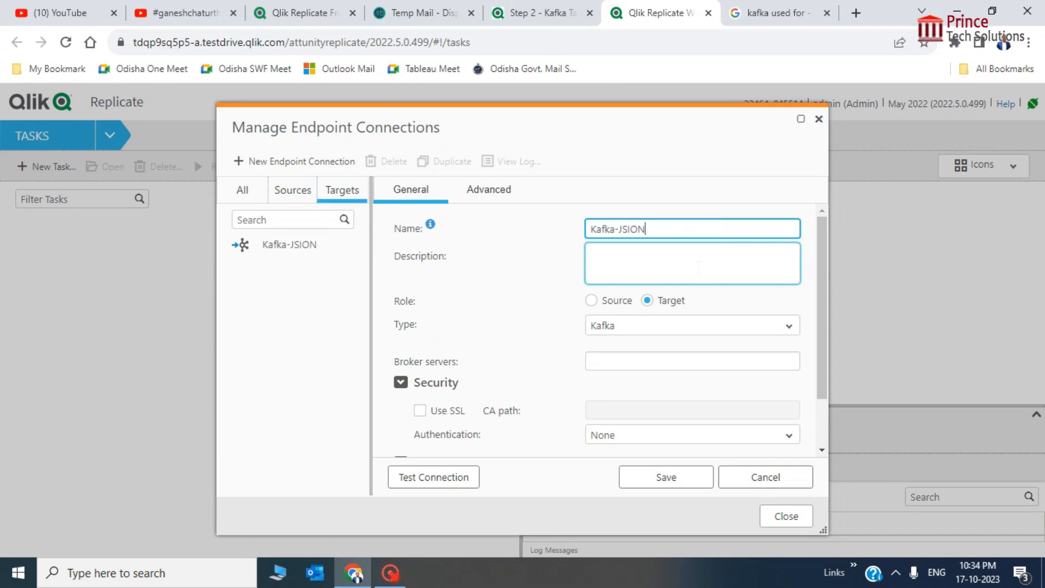
key(BackSpace)
key(BackSpace)
key(BackSpace)
key(BackSpace)
text(SON)
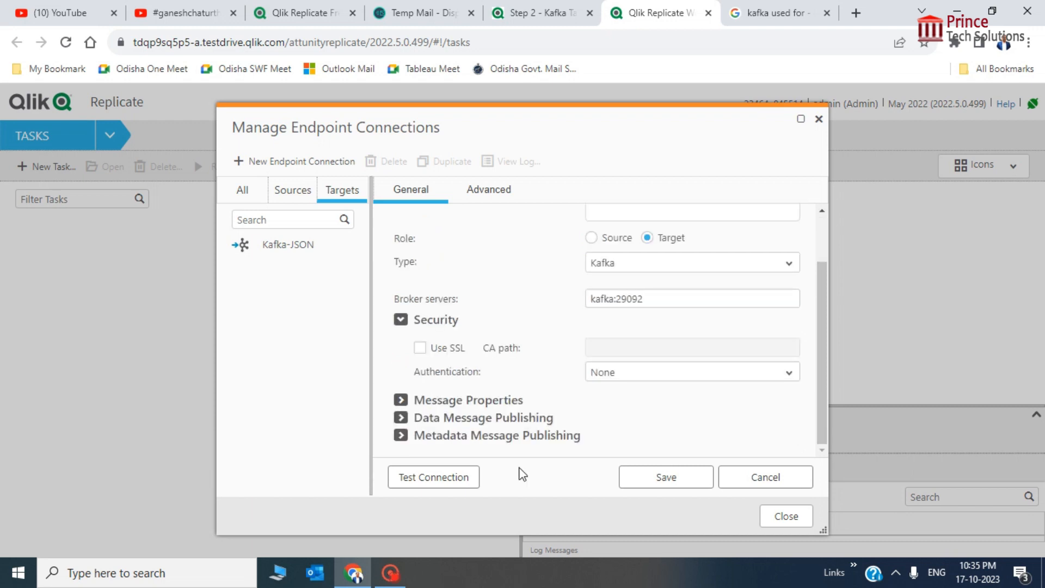
drag(823, 380, 823, 308)
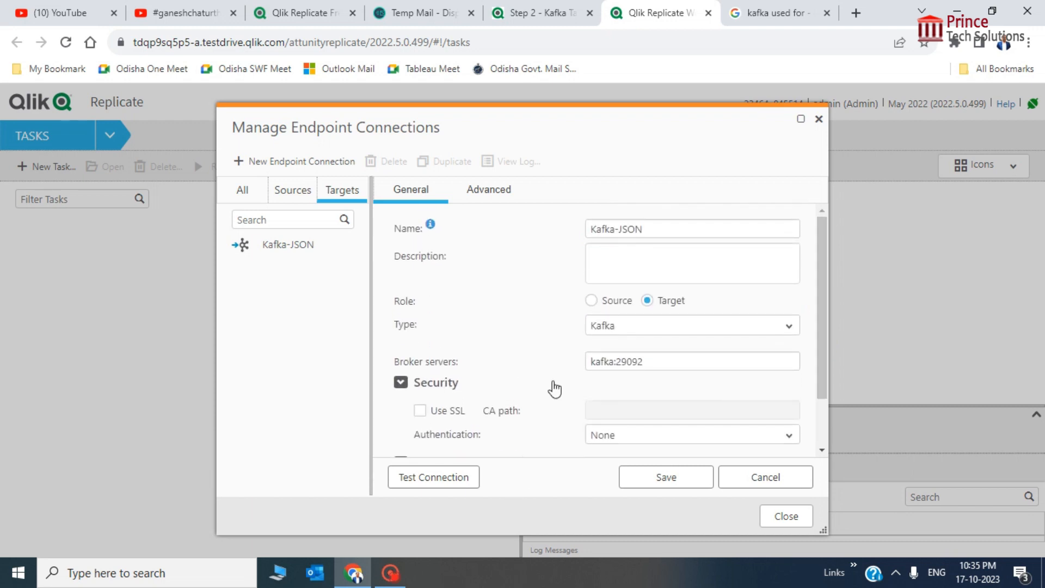
click(630, 364)
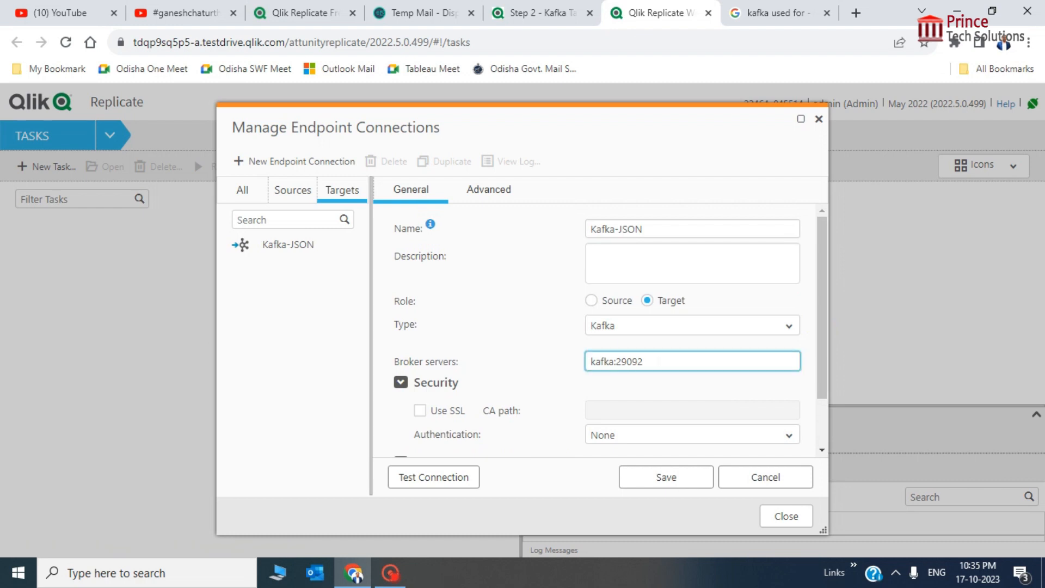
triple_click(657, 361)
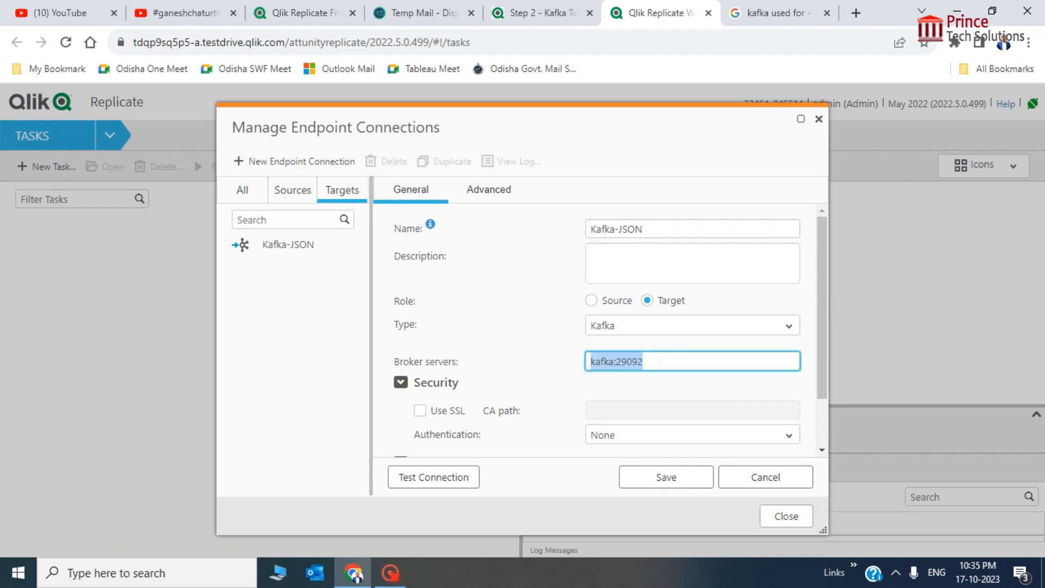
click(662, 229)
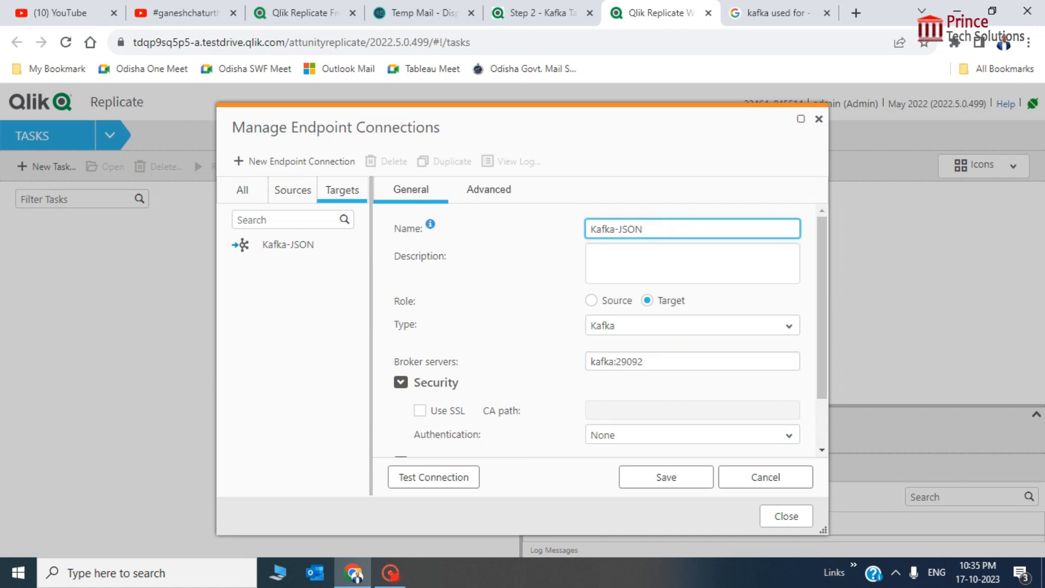
drag(824, 254, 825, 318)
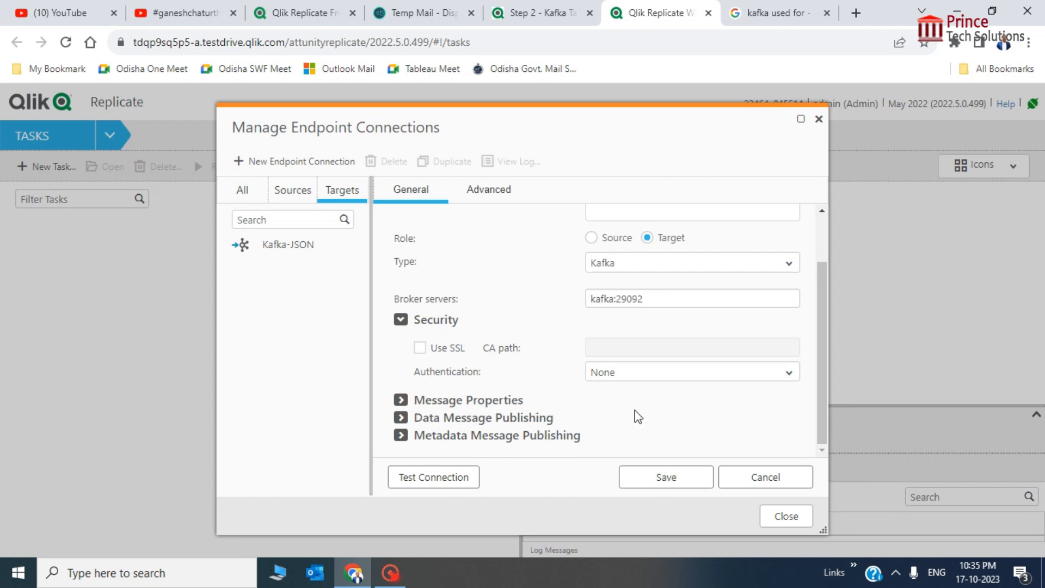
Under Data Message Publishing, choose 'Separate topic for each table' and retest the Kafka connection
click(431, 479)
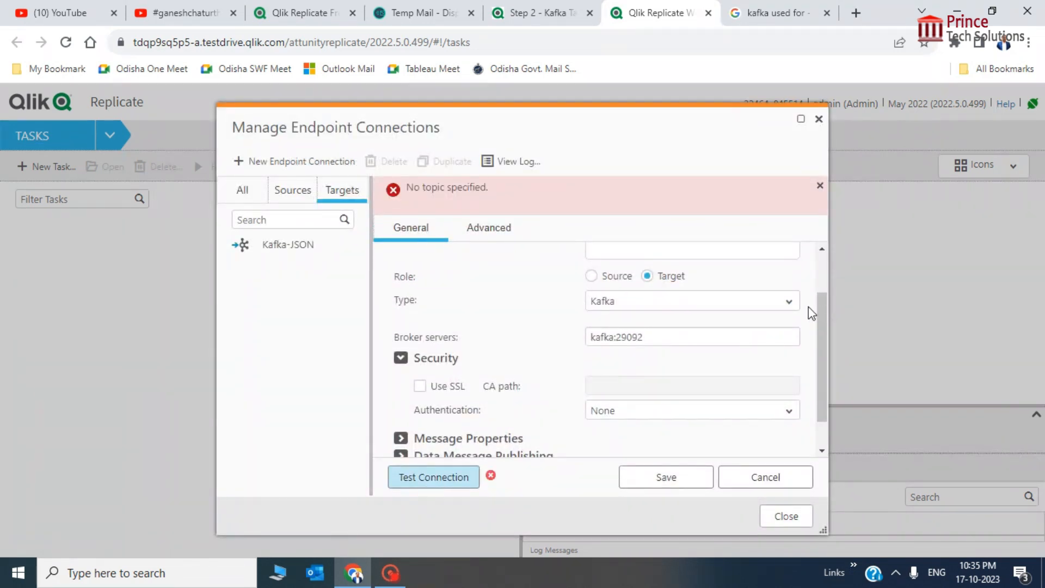
drag(821, 313, 821, 373)
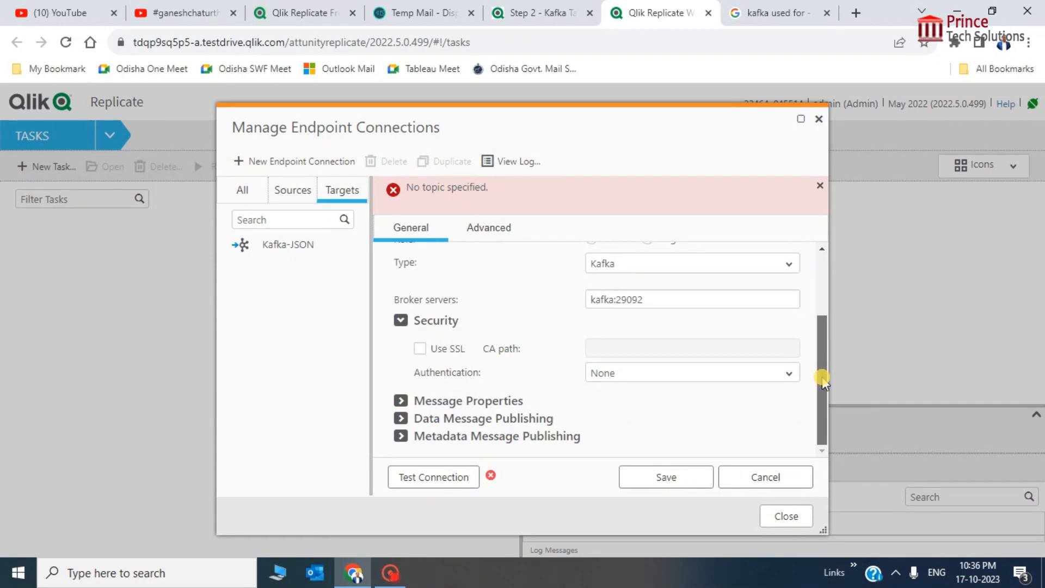
click(401, 402)
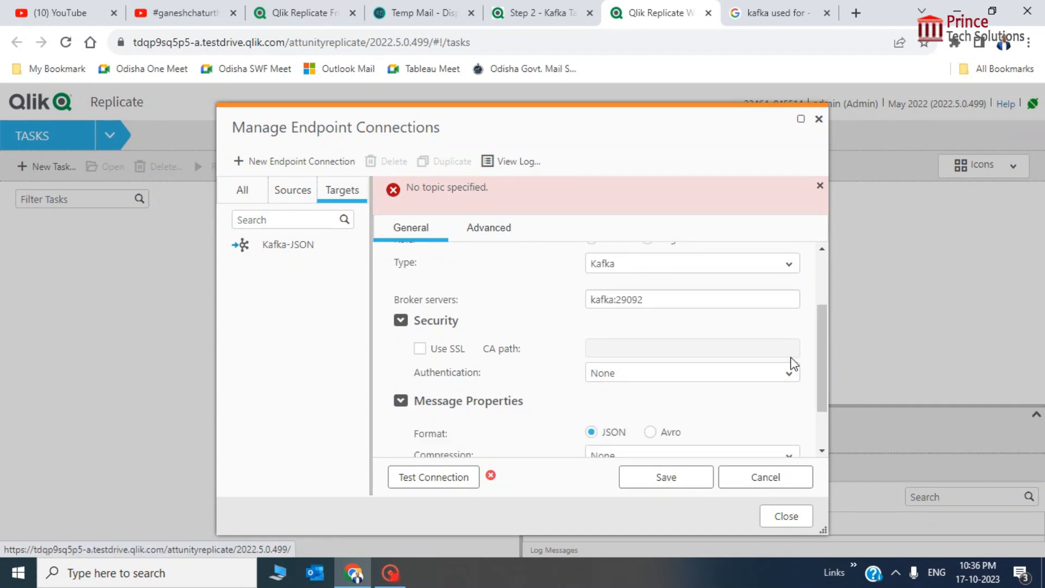
drag(821, 343, 822, 393)
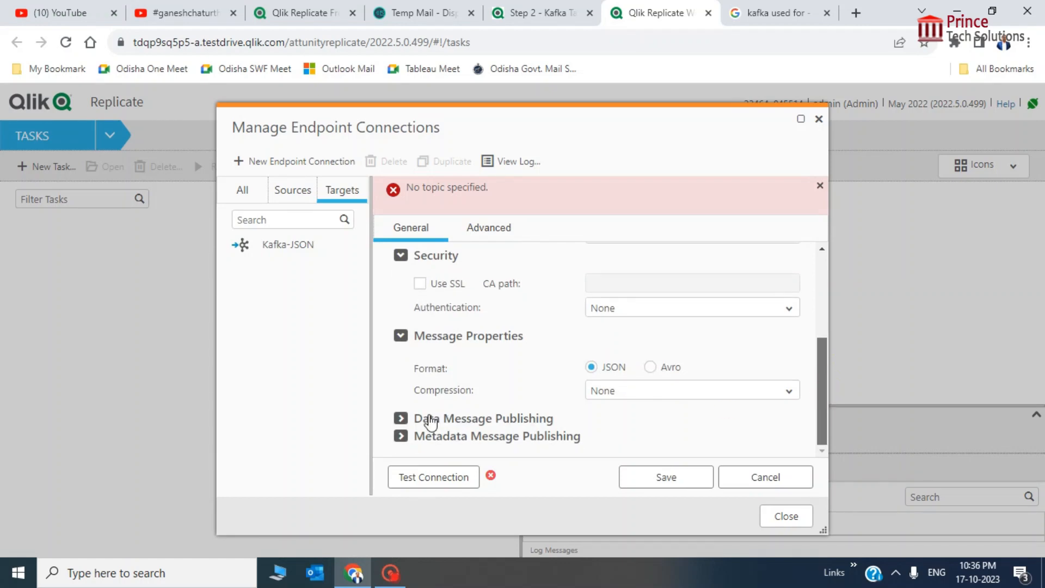
click(402, 417)
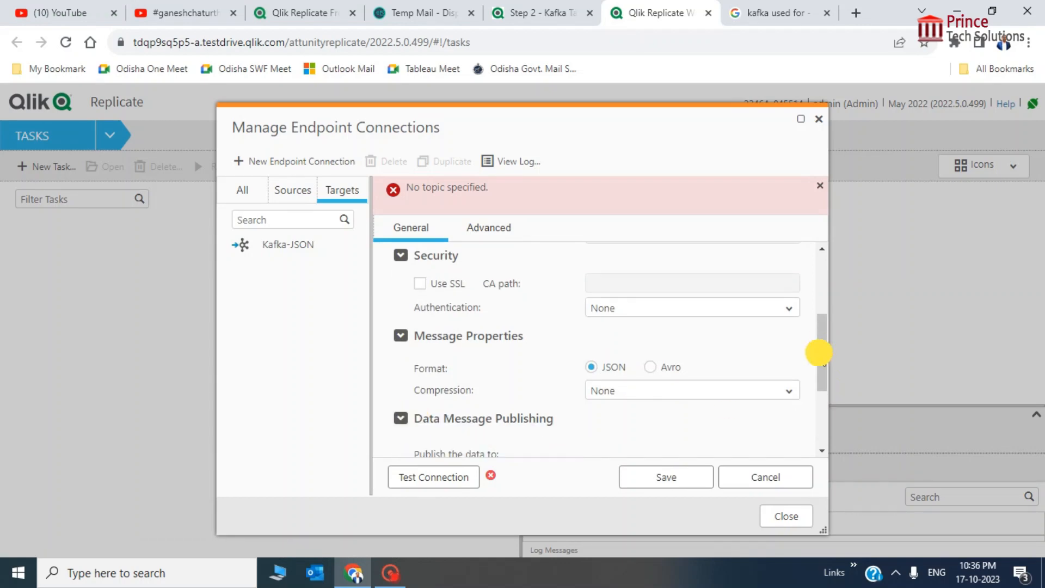
drag(818, 352, 809, 404)
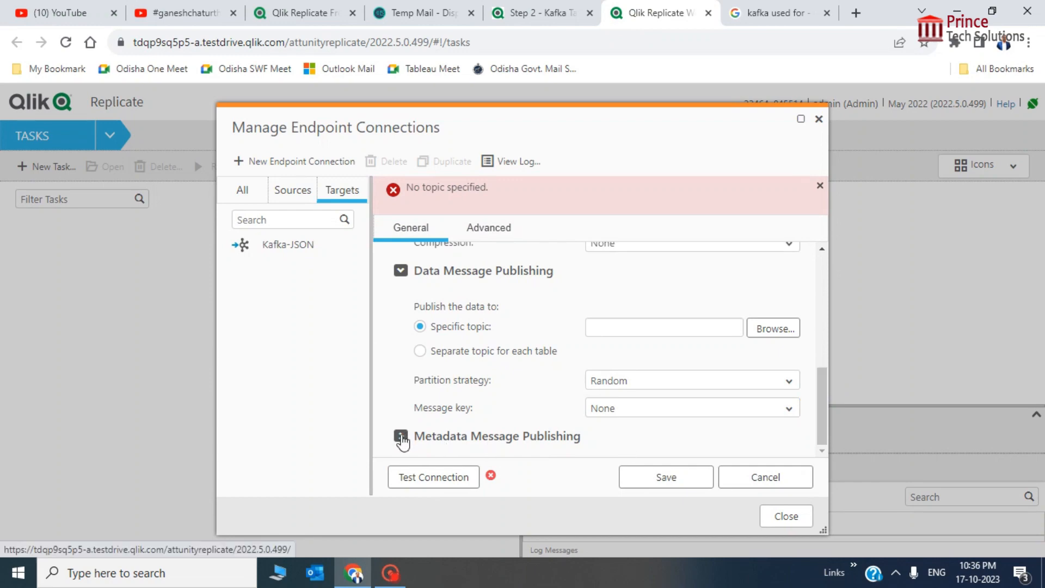
click(401, 438)
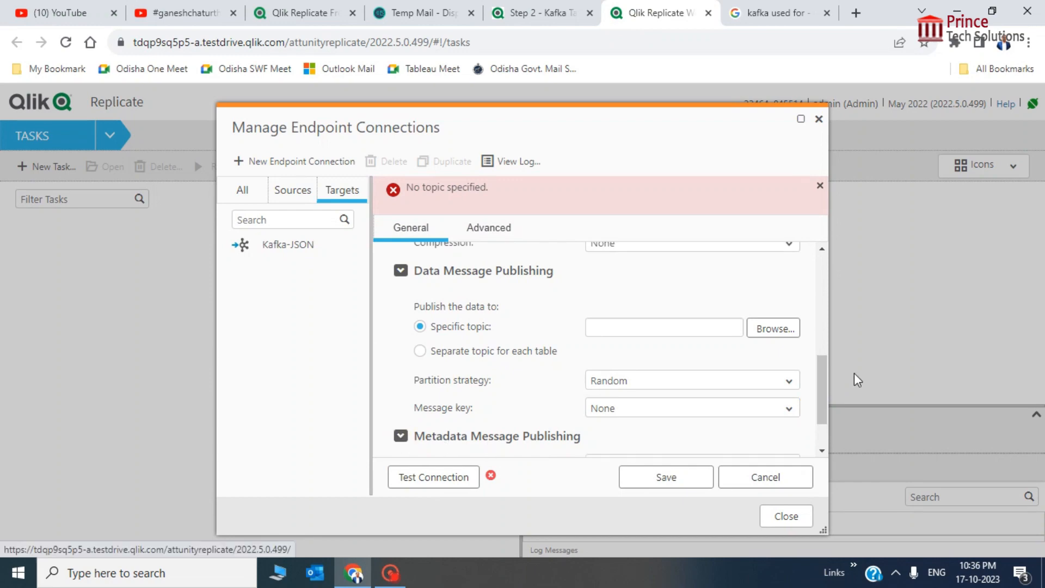
mouse_move(821, 375)
mouse_down()
mouse_move(822, 414)
mouse_move(823, 368)
mouse_up()
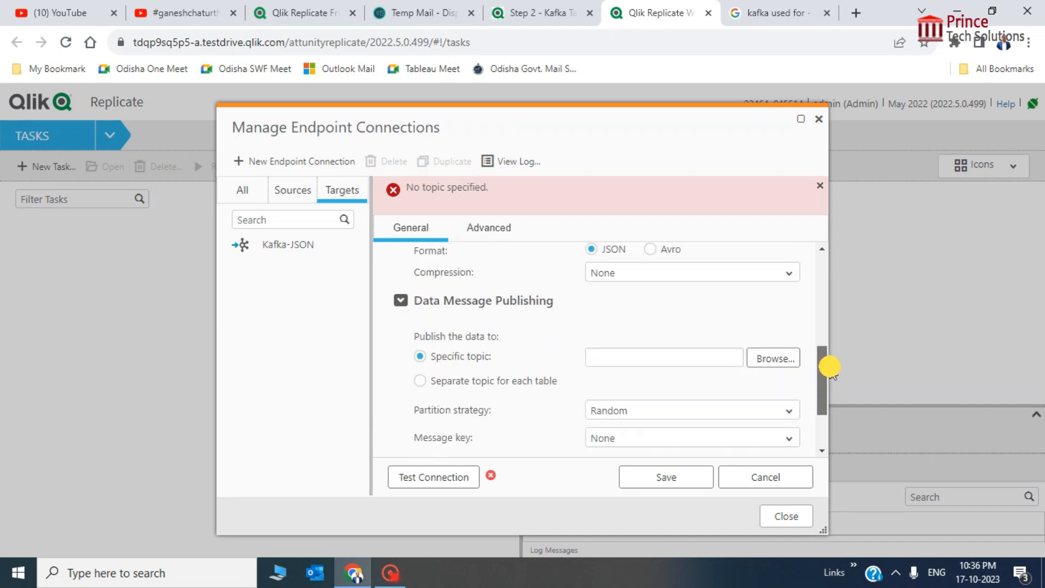
click(421, 381)
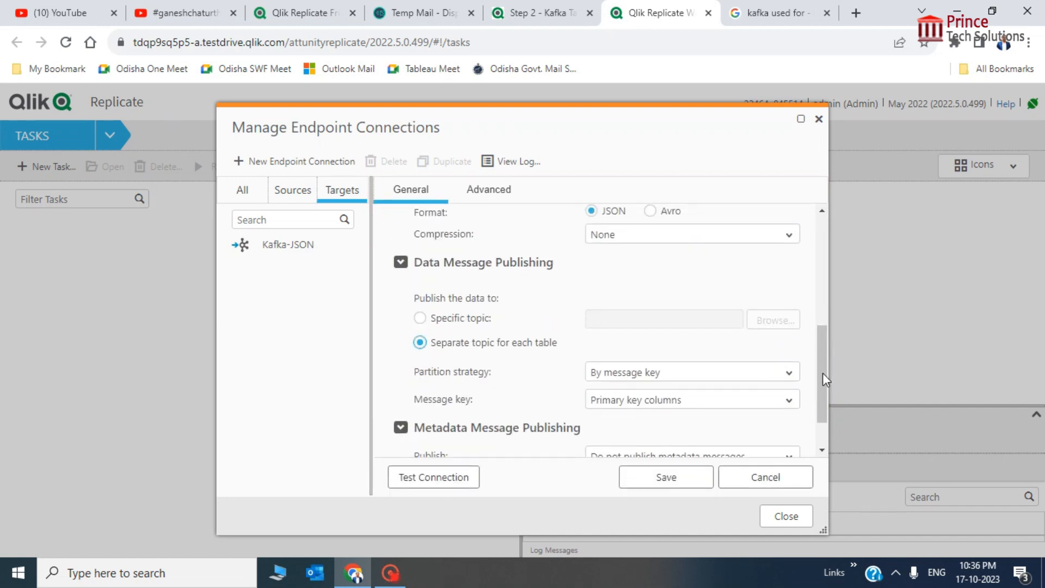
drag(822, 374, 816, 415)
click(446, 478)
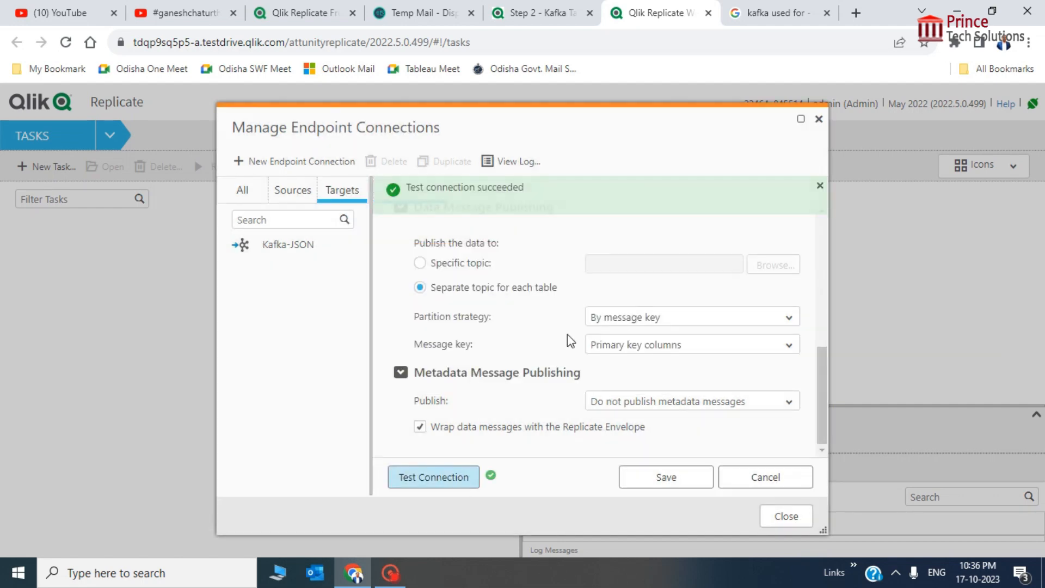
Uncheck 'Wrap data messages with the Replicate Envelope', retest, and save Kafka-JSON
drag(827, 393, 822, 341)
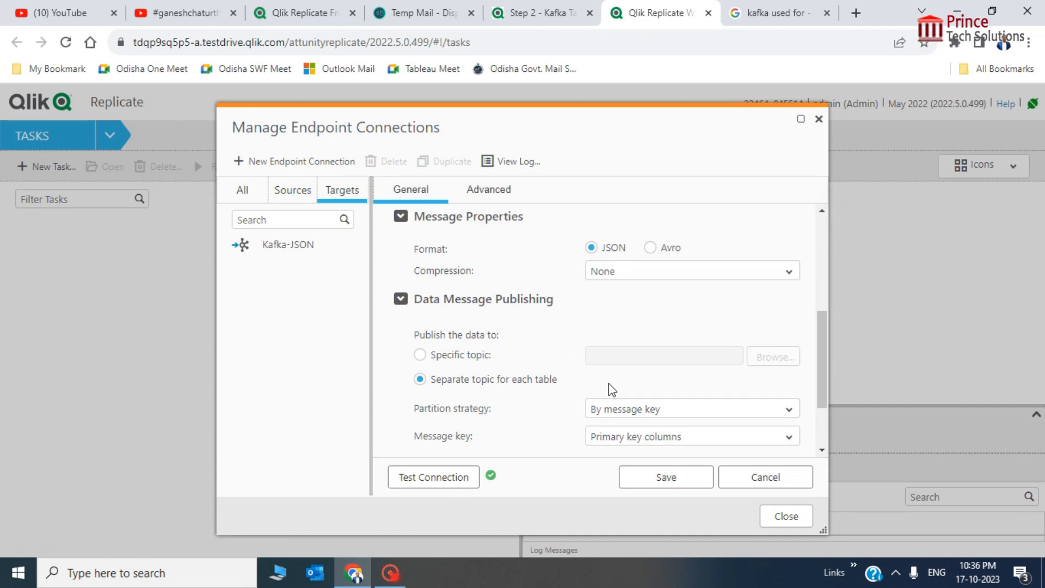
scroll(608, 383, down, 2)
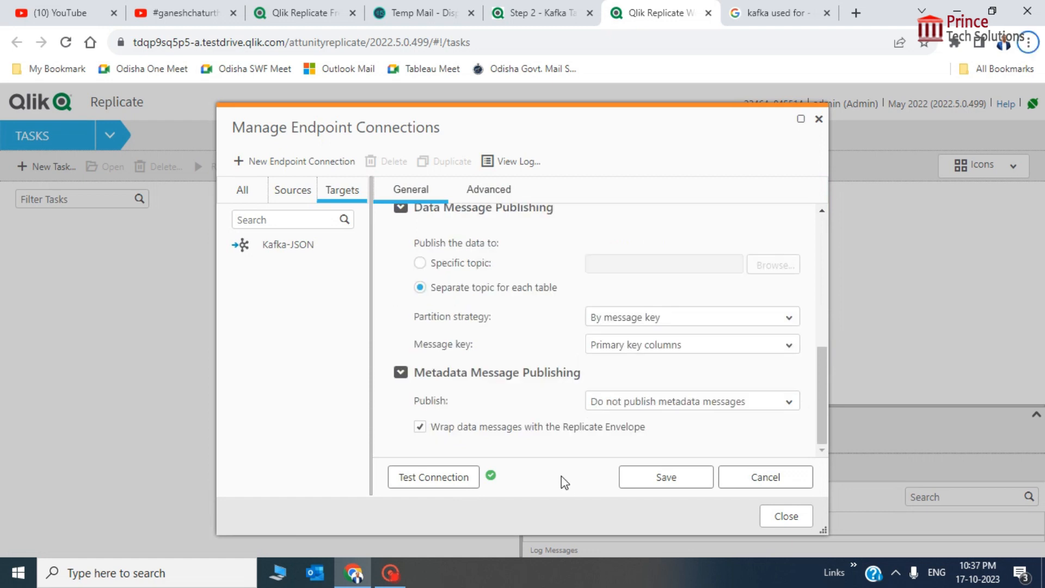
drag(821, 383, 830, 224)
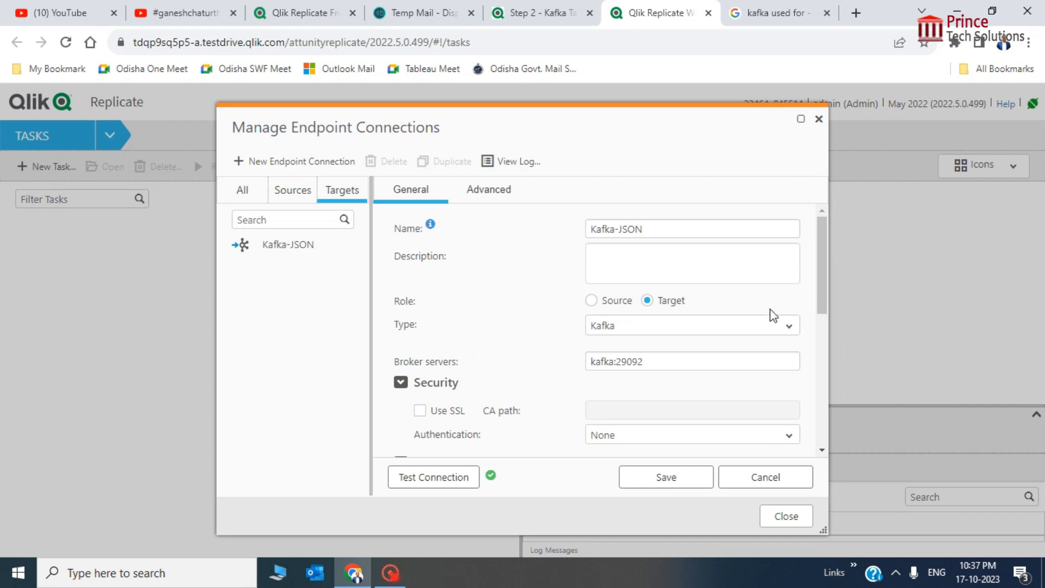
drag(826, 285, 833, 424)
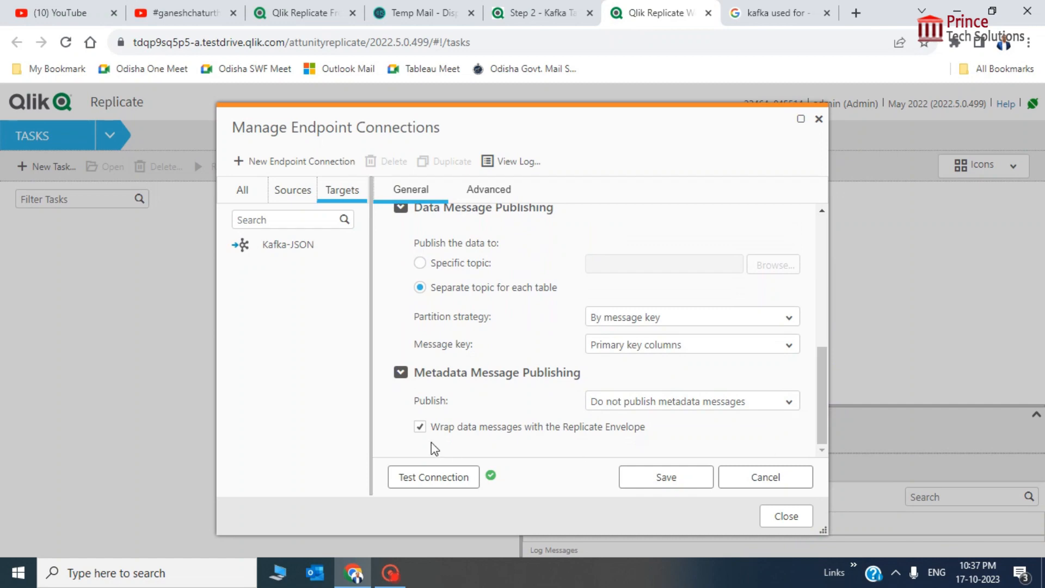
click(420, 427)
click(443, 476)
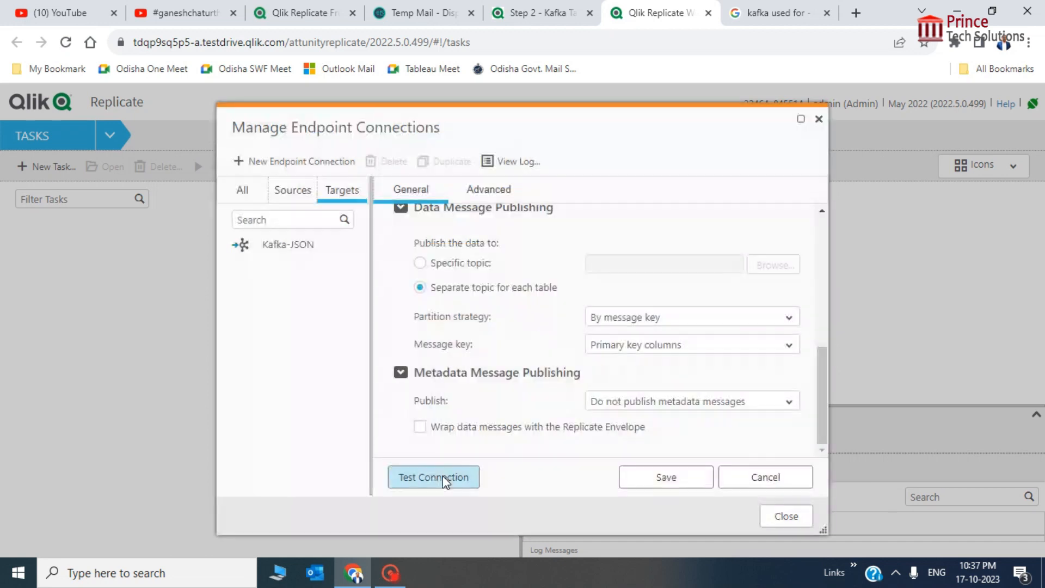
click(676, 480)
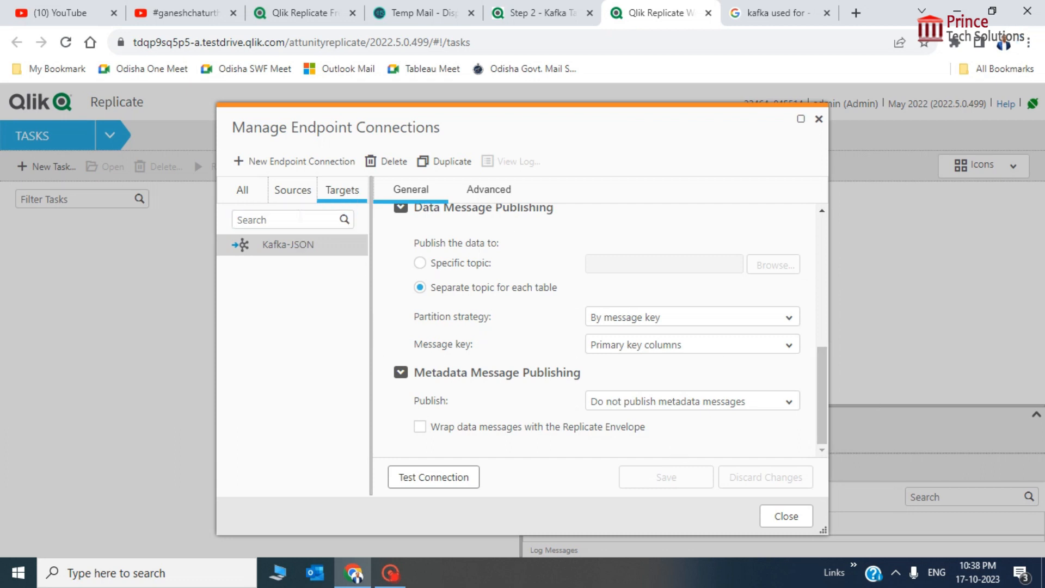
Create a Target endpoint named Kafka-Avro with Kafka as its type
click(283, 162)
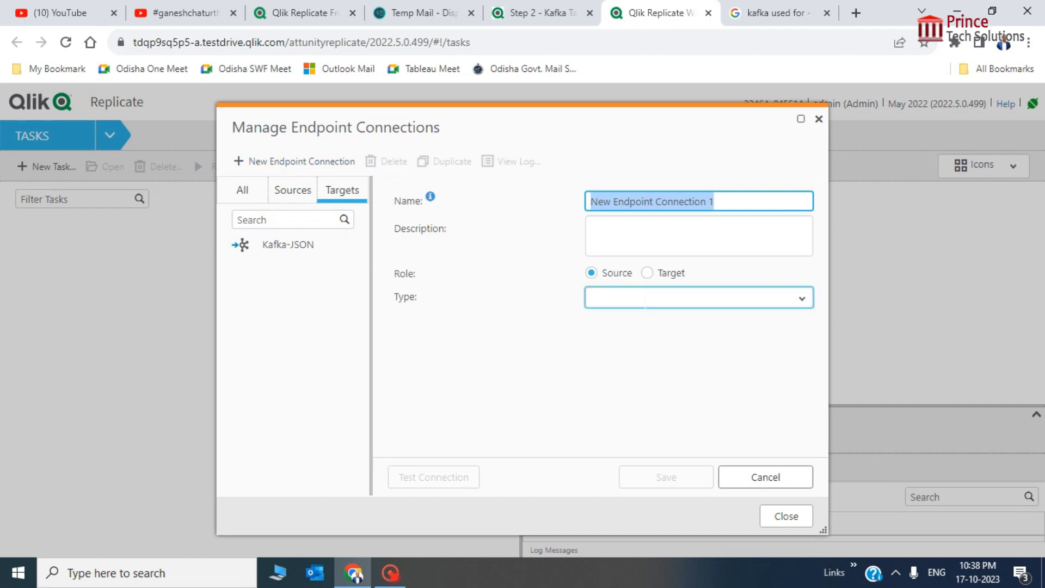
text(Kf)
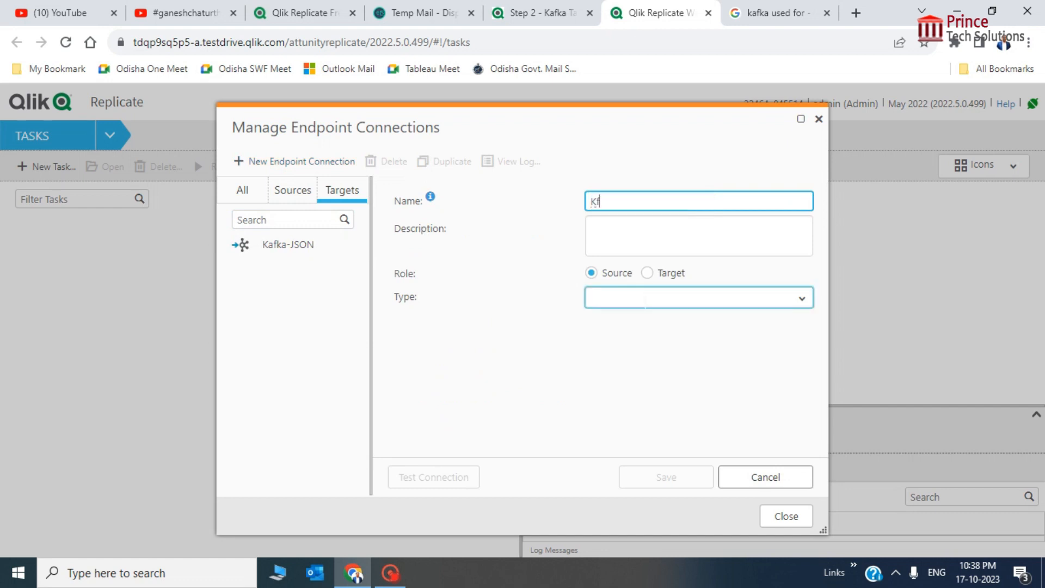
text(ka)
key(BackSpace)
key(BackSpace)
key(BackSpace)
text(afka-Avro)
click(646, 273)
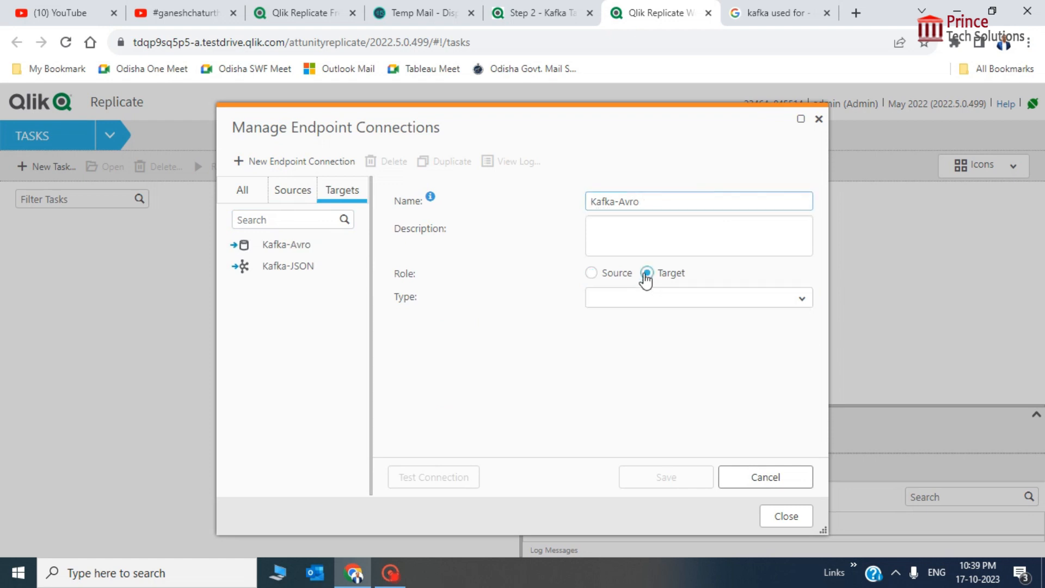
click(802, 298)
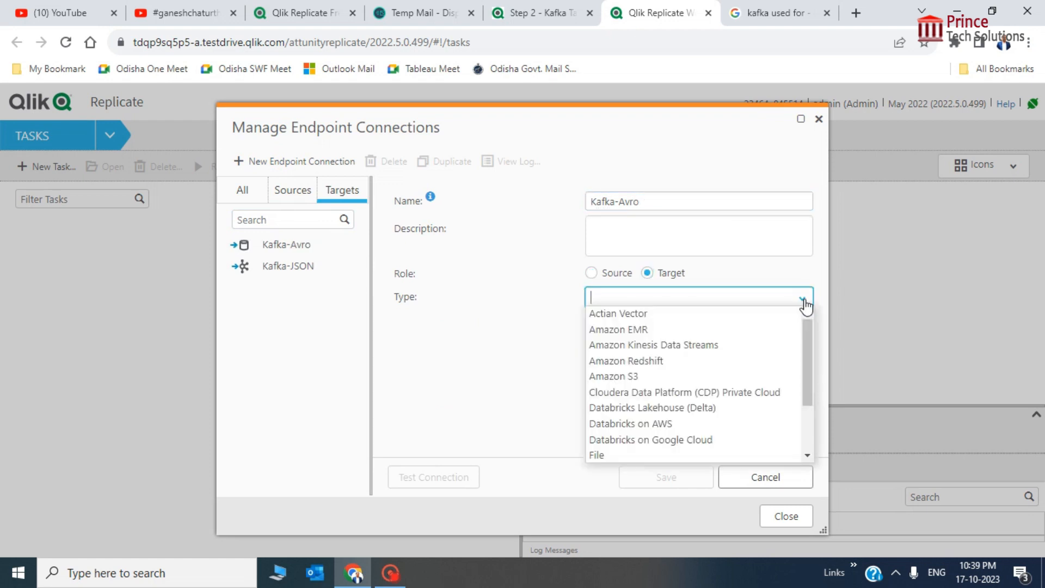
text(kaf)
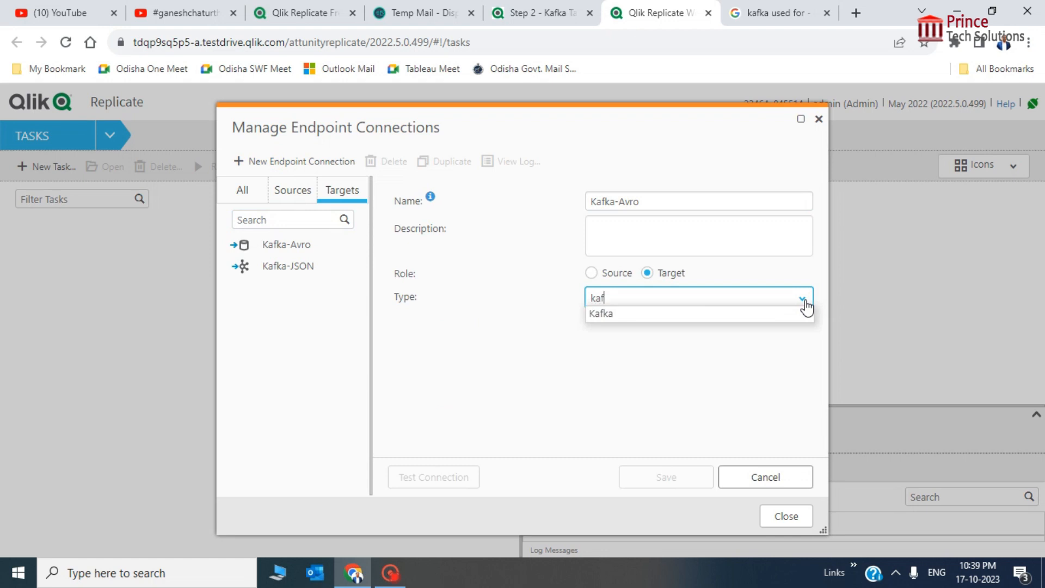
click(777, 317)
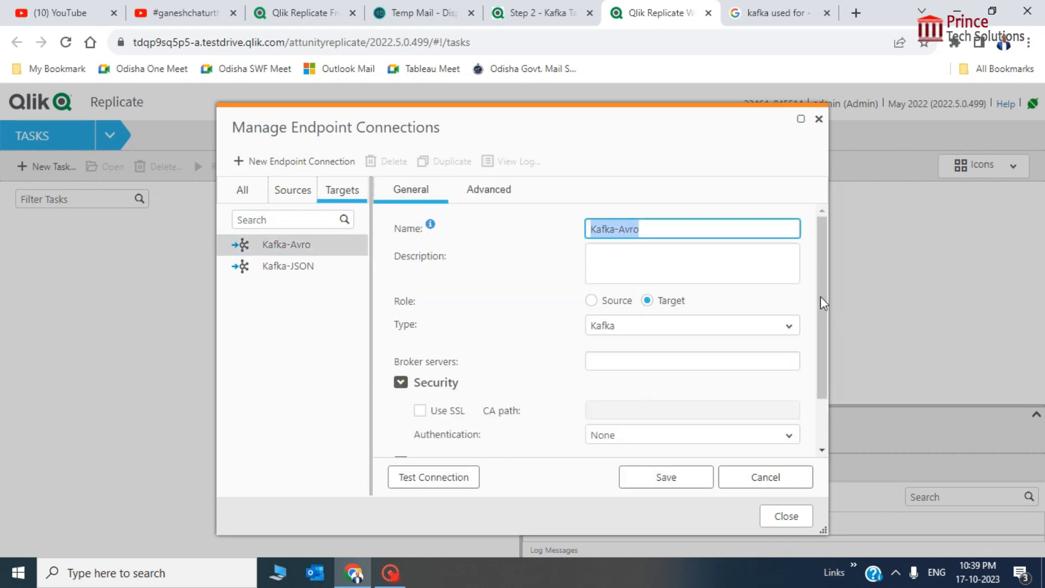
drag(820, 296, 816, 345)
click(624, 298)
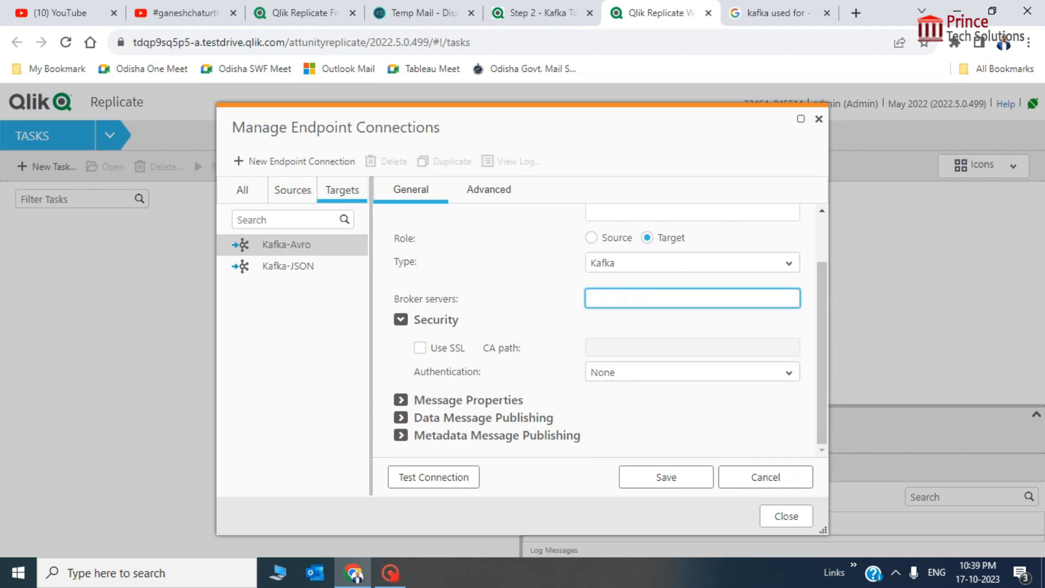
Set the Kafka-Avro broker servers to kafka:29092, checking the tutorial's required settings
key(ctrl+shift+Tab)
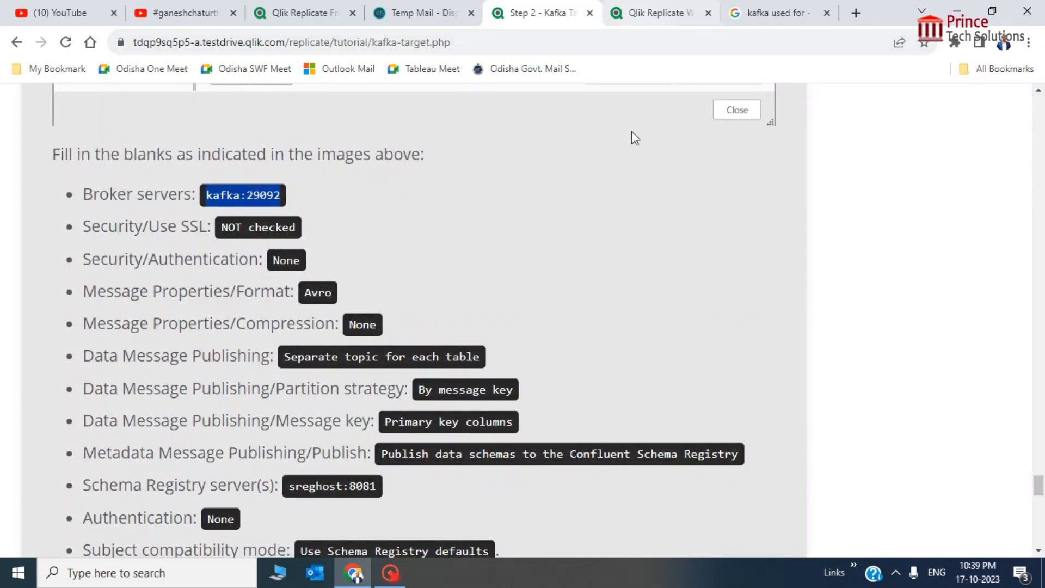
click(647, 13)
text(kafka:29092)
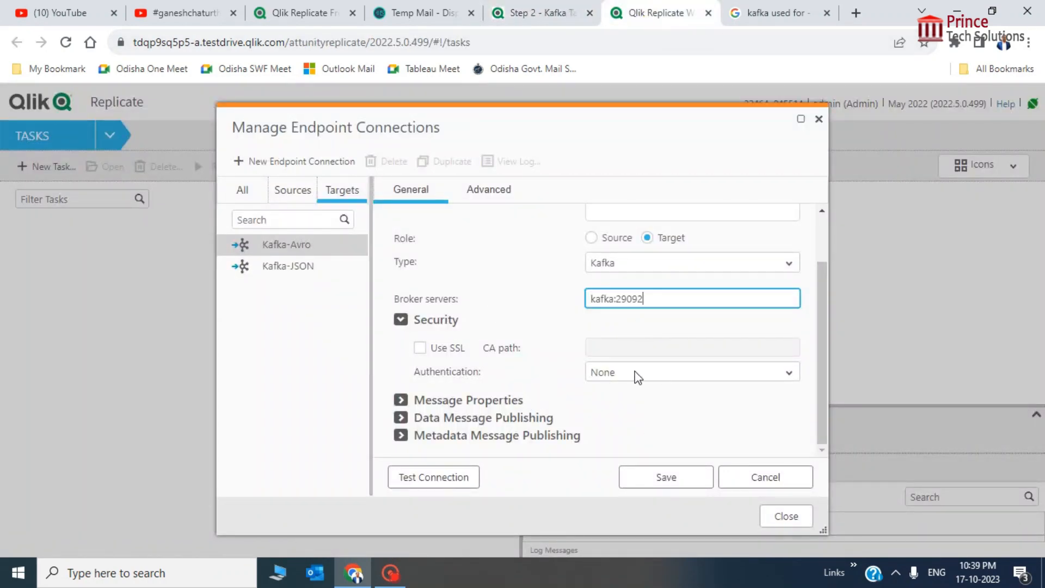
click(543, 2)
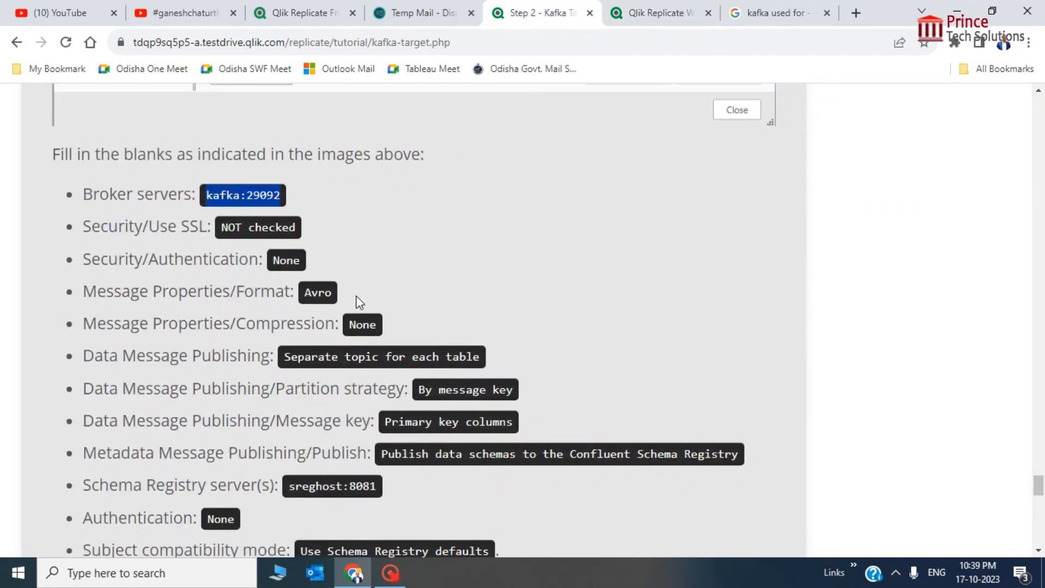
click(681, 5)
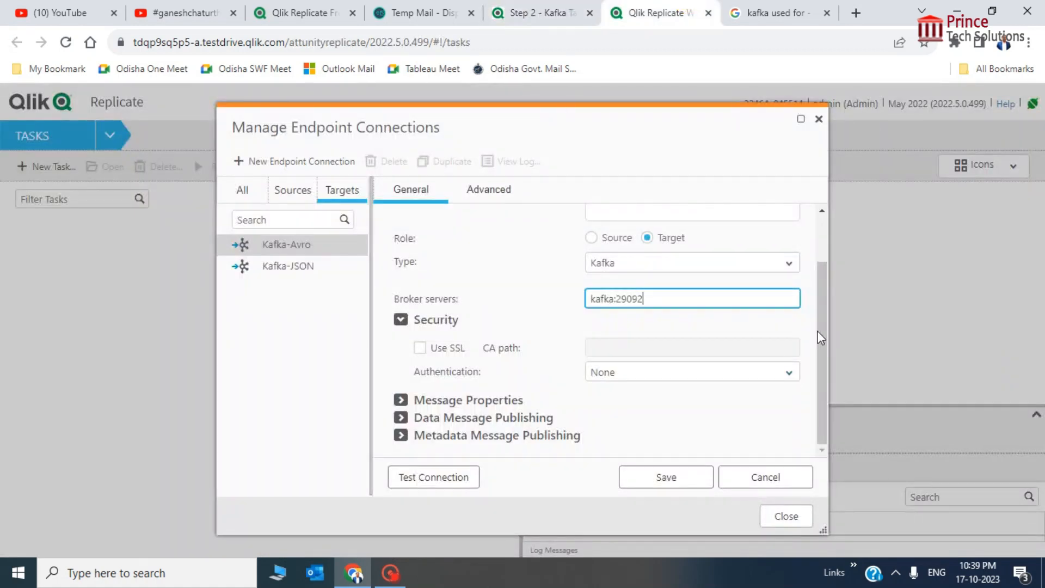
Under Message Properties, set the message format to Avro
drag(821, 343, 824, 382)
click(401, 401)
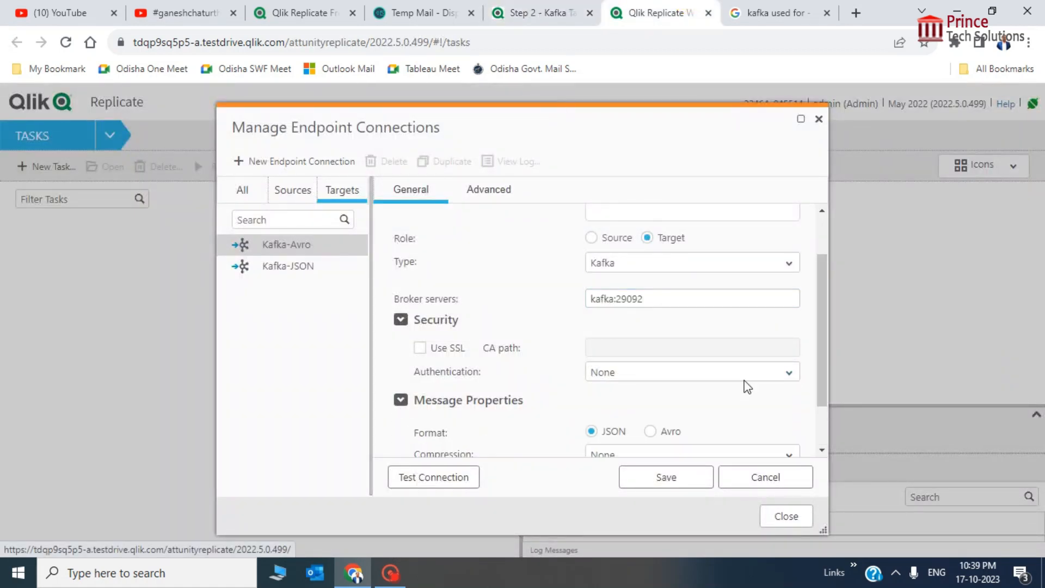
drag(817, 324, 823, 385)
click(650, 366)
click(551, 12)
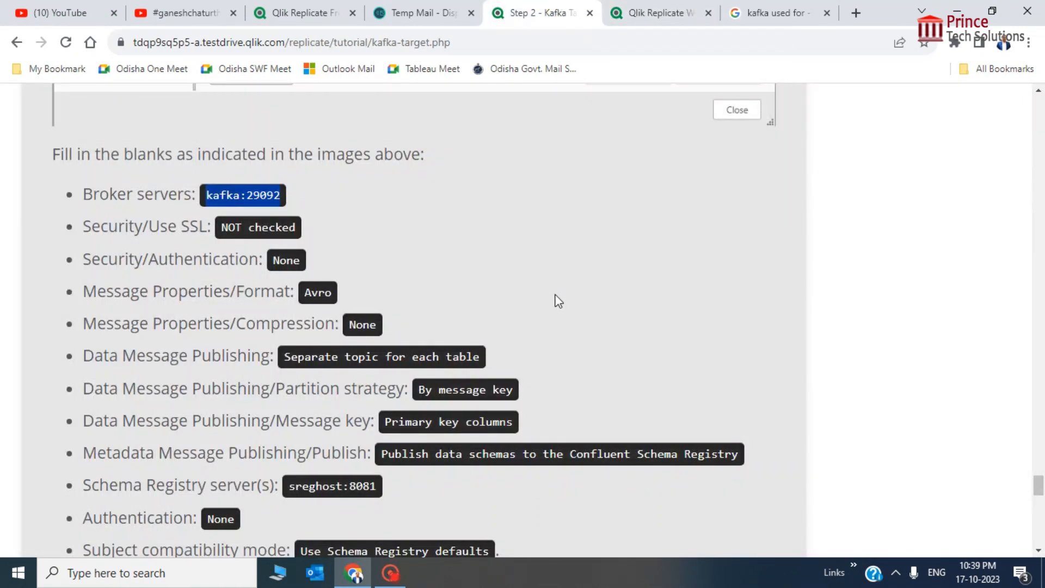
click(659, 12)
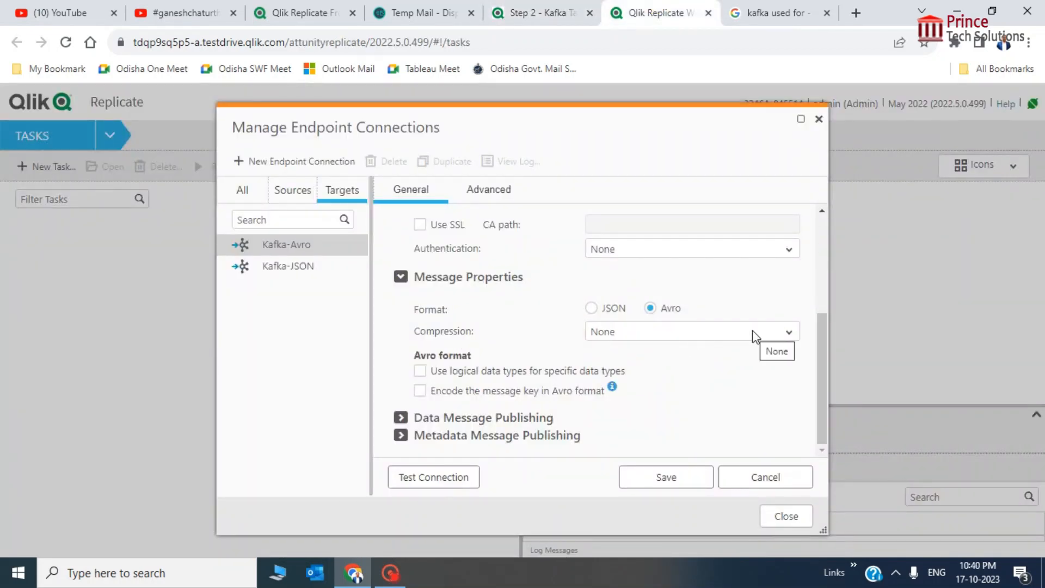
click(500, 6)
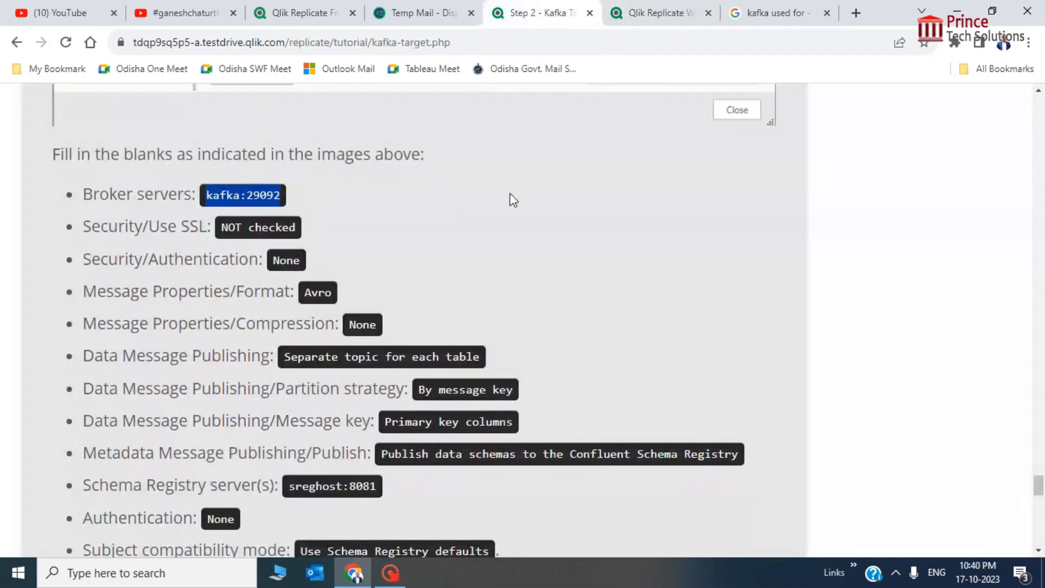
Scroll the tutorial through the Data Message Publishing reference screenshots
scroll(594, 297, up, 10)
scroll(597, 296, down, 4)
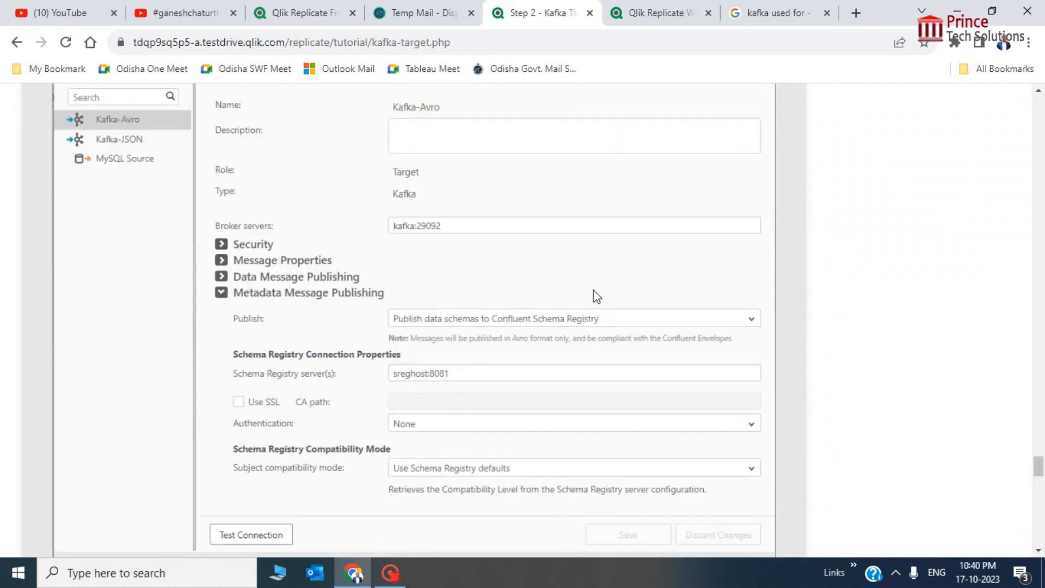
scroll(597, 297, up, 9)
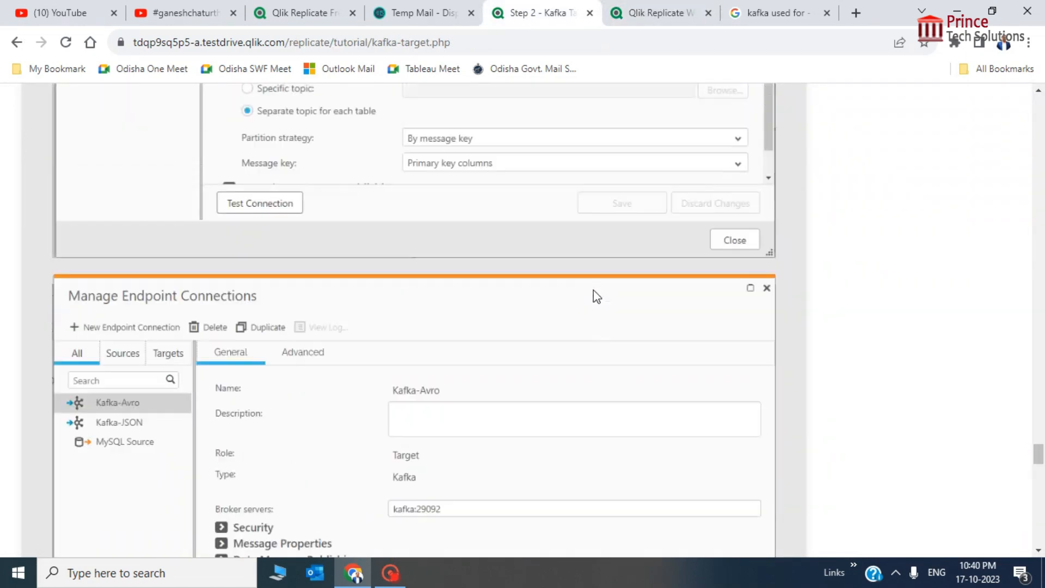
scroll(597, 296, up, 10)
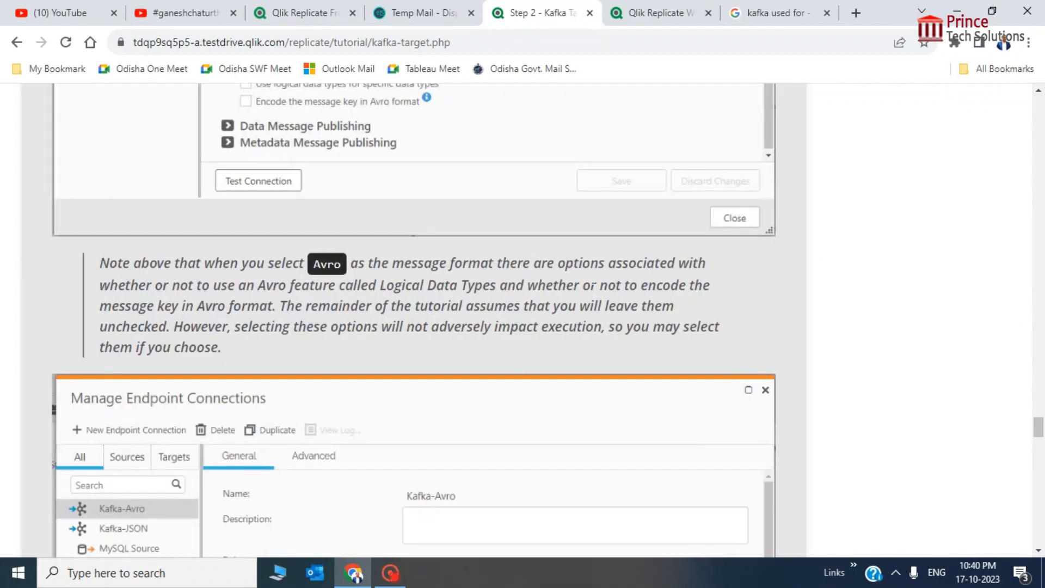
scroll(597, 296, down, 20)
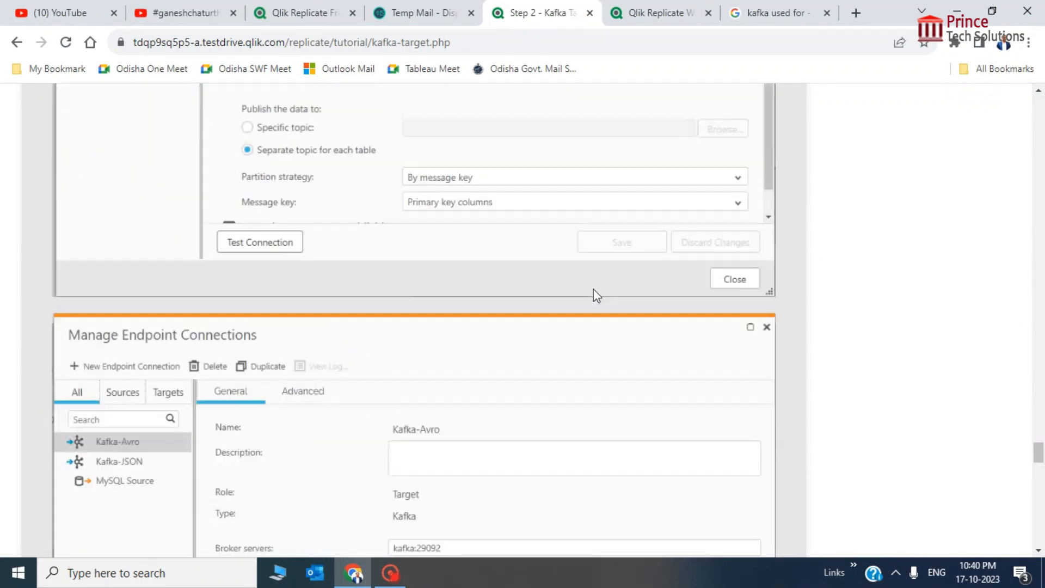
Set Kafka-Avro's Data Message Publishing to a separate topic for each table
scroll(594, 289, down, 2)
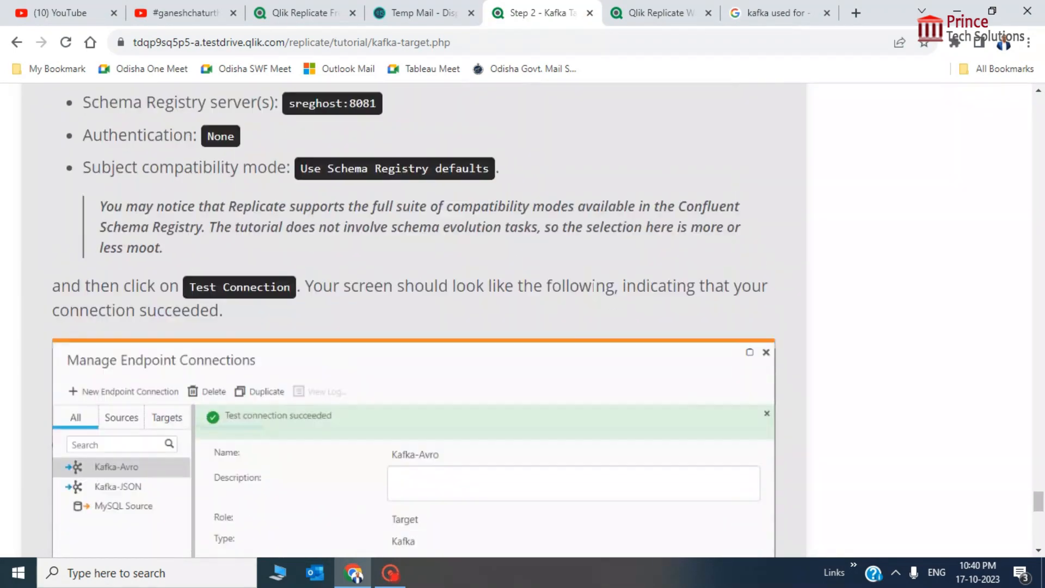
scroll(593, 288, up, 6)
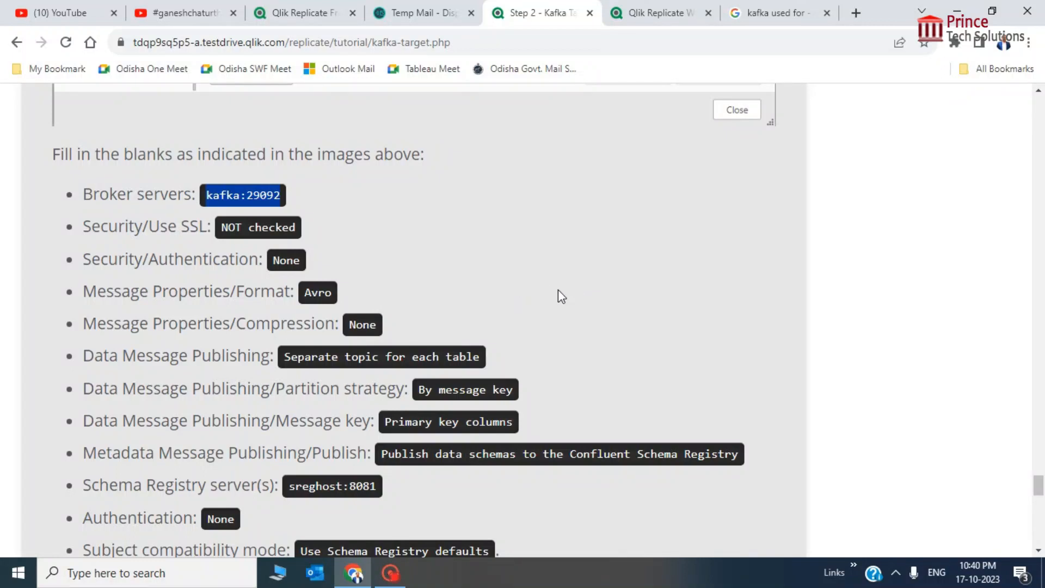
click(656, 13)
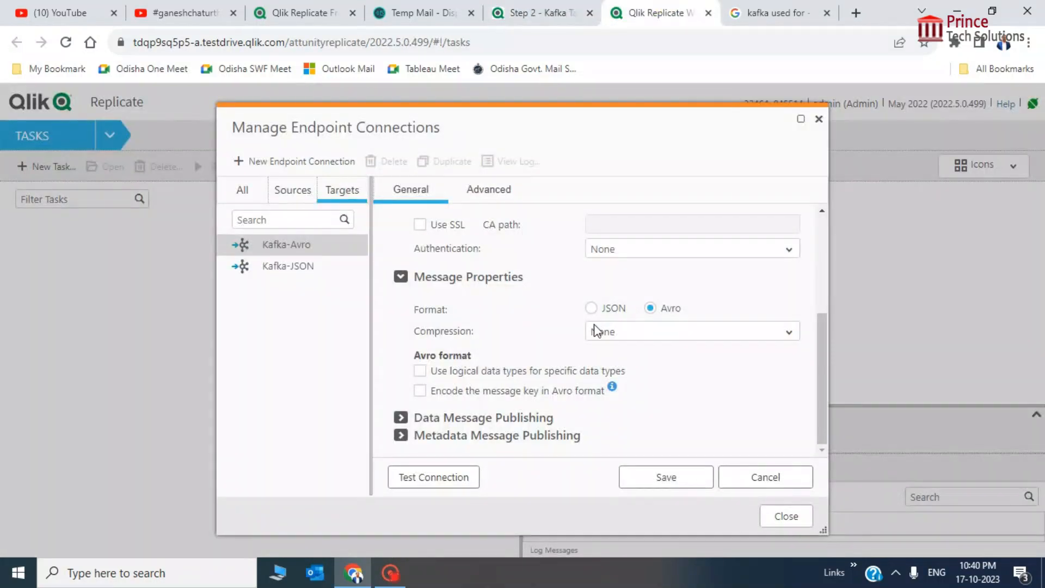
click(400, 419)
scroll(665, 363, down, 3)
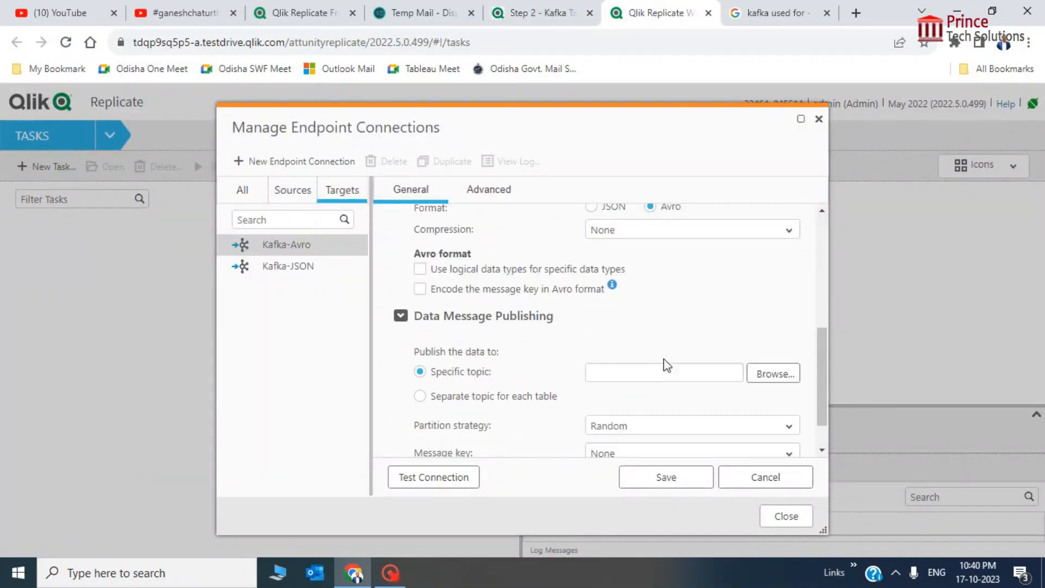
click(420, 351)
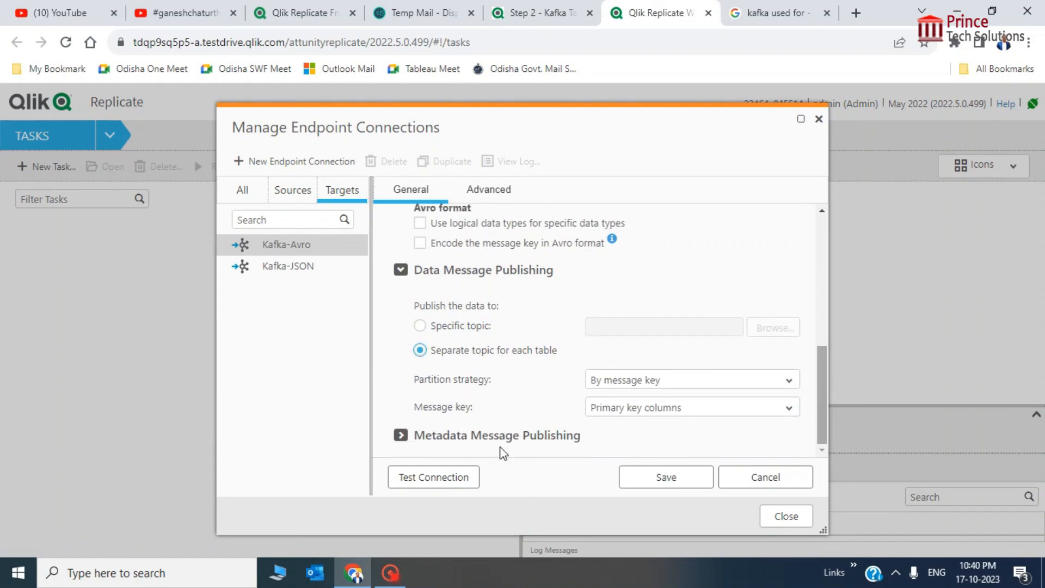
Check the tutorial's metadata setting and open the Metadata Message Publishing 'Publish' choices
click(400, 436)
scroll(748, 372, down, 1)
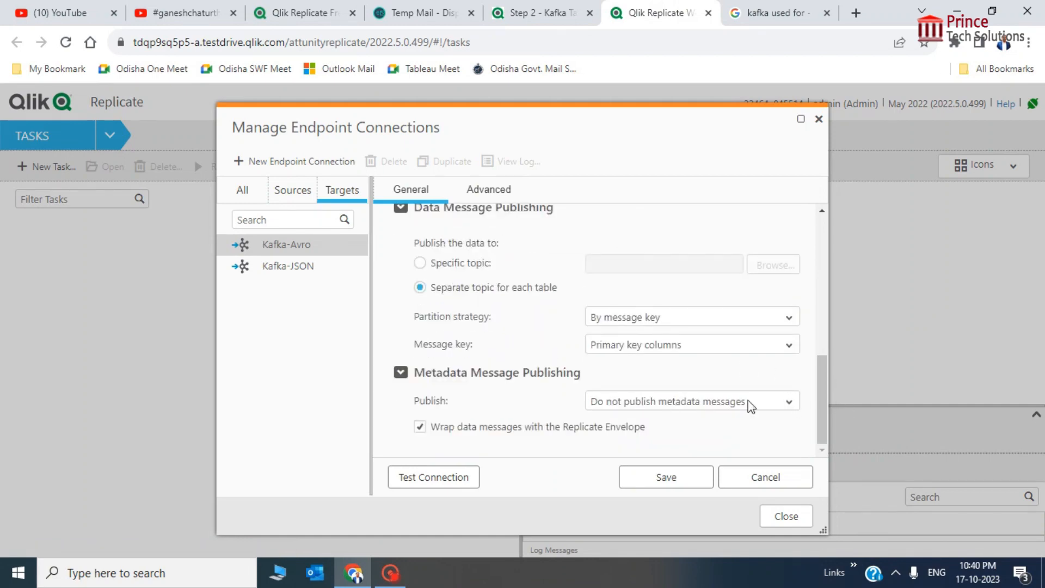
click(539, 12)
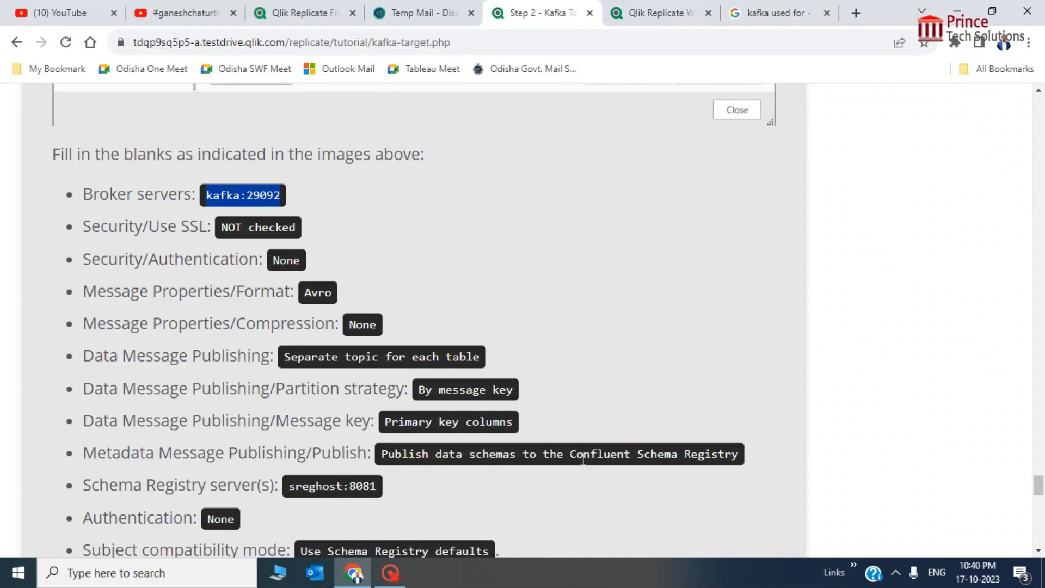
click(672, 9)
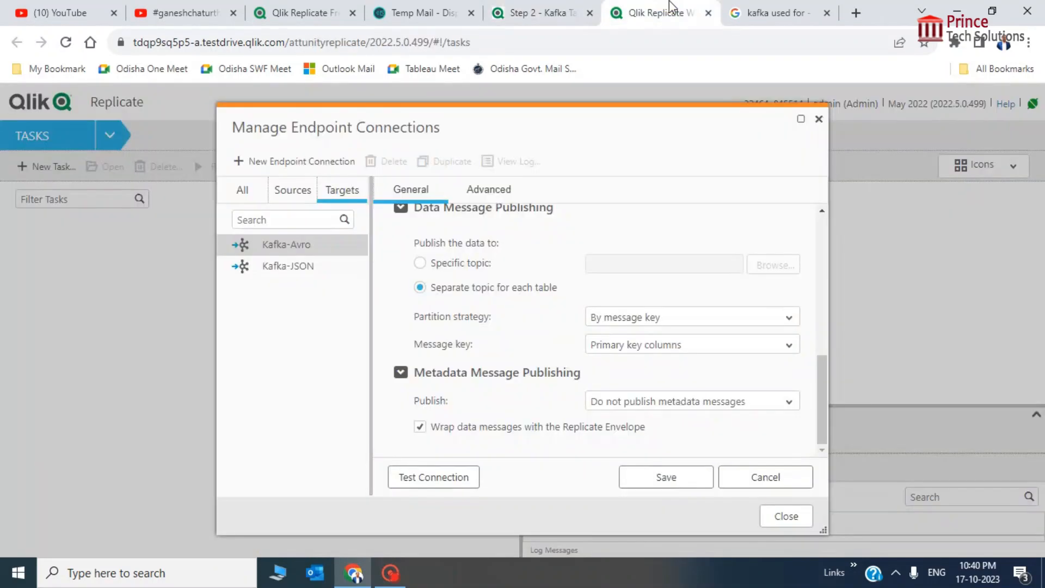
click(785, 402)
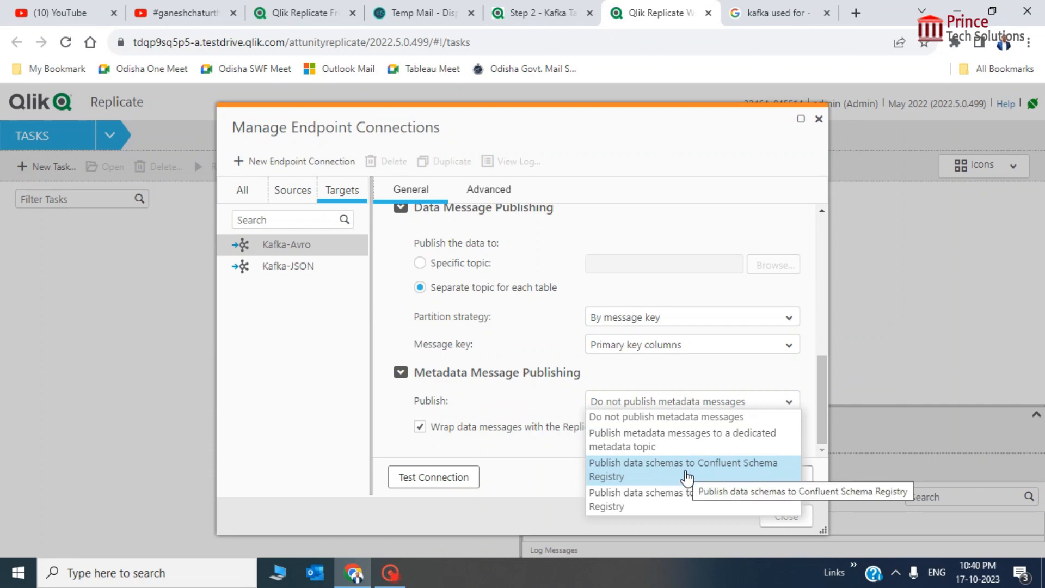
Choose 'Publish data schemas to Confluent Schema Registry' for metadata message publishing
click(686, 477)
click(532, 11)
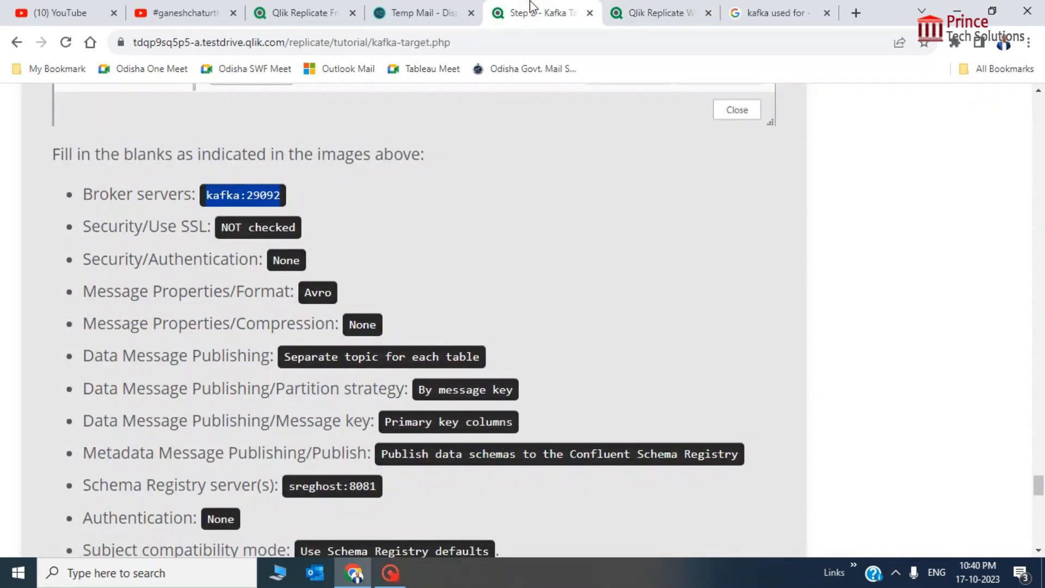
click(654, 11)
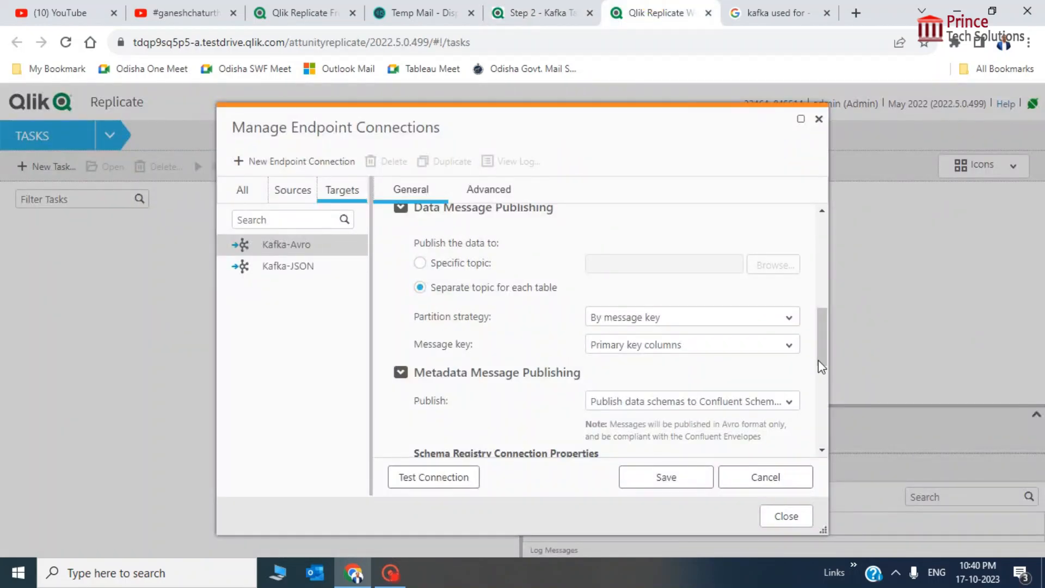
drag(818, 360, 821, 397)
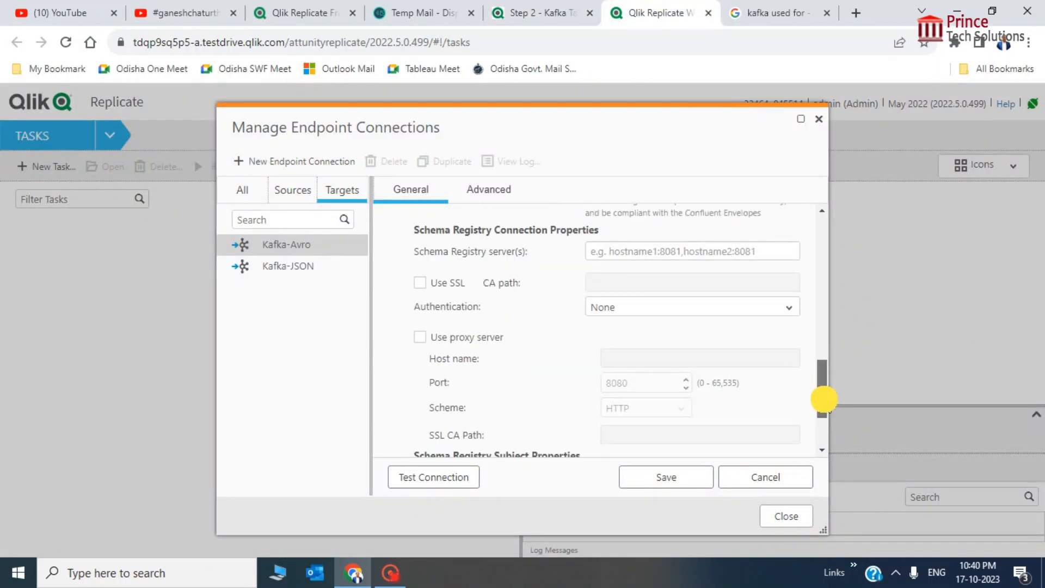
Copy the schema registry address sreghost:8081 from the tutorial page
click(538, 12)
scroll(586, 346, up, 1)
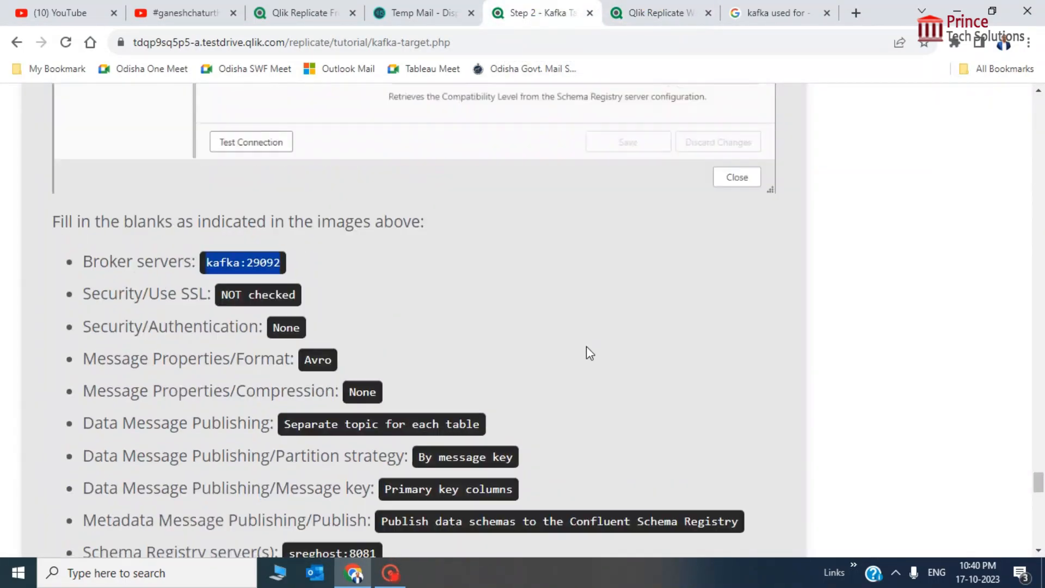
scroll(586, 347, down, 3)
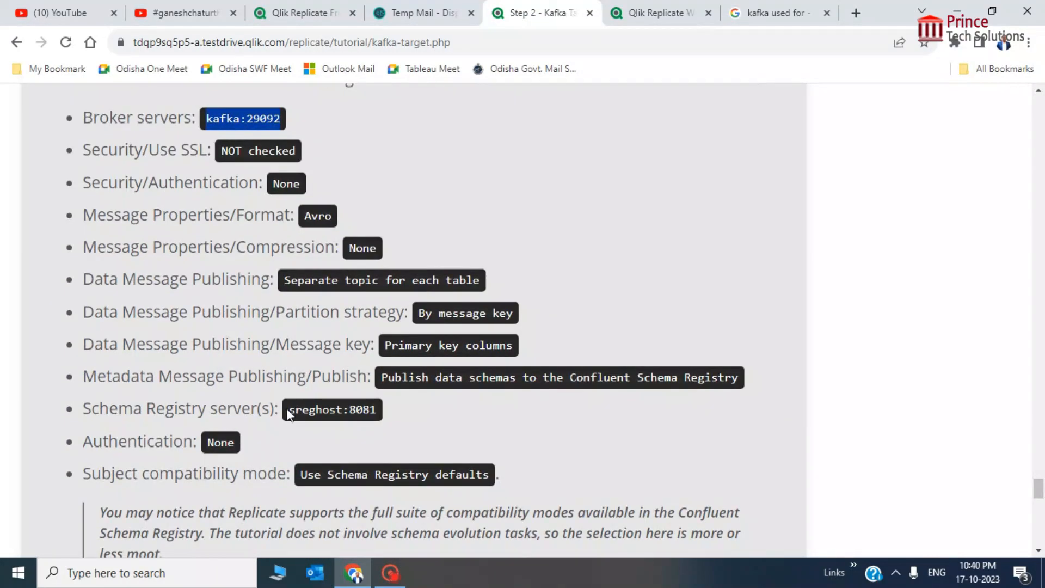
drag(288, 415, 384, 414)
key(ctrl+c)
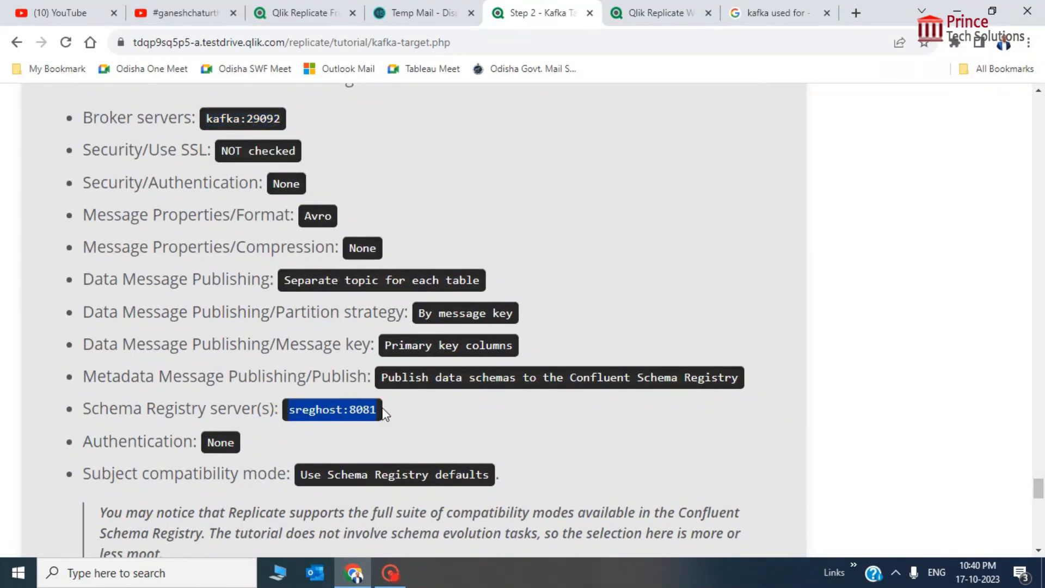
click(640, 15)
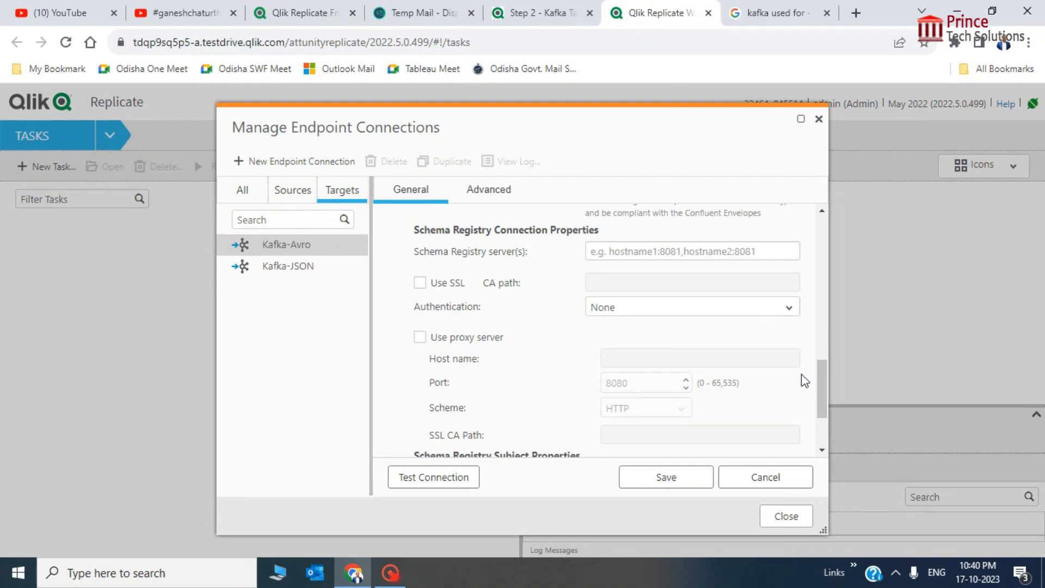
drag(833, 377, 820, 330)
Paste sreghost:8081 into the Schema Registry server(s) field and check it against the tutorial
click(677, 313)
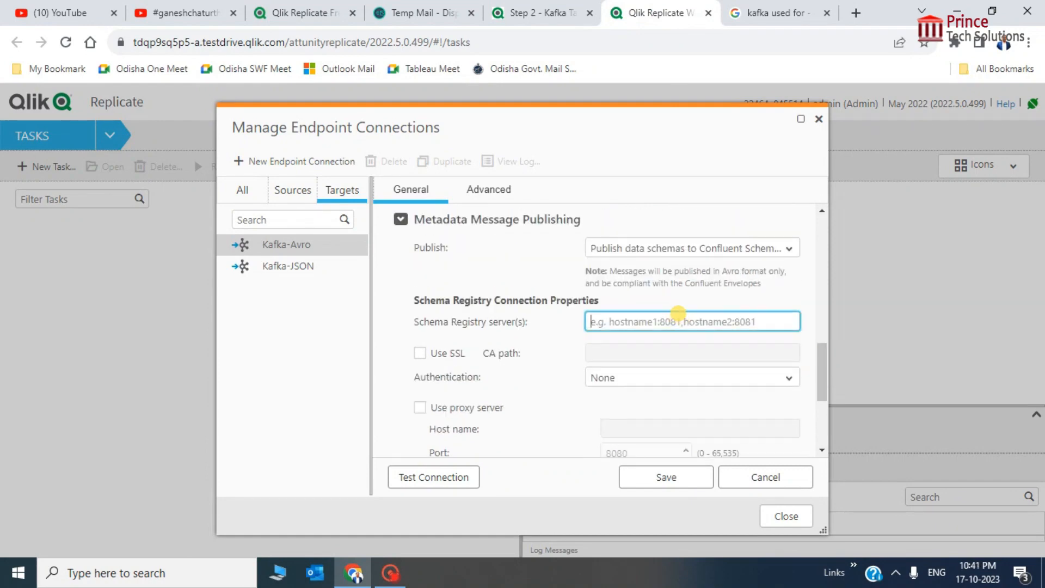
key(ctrl+v)
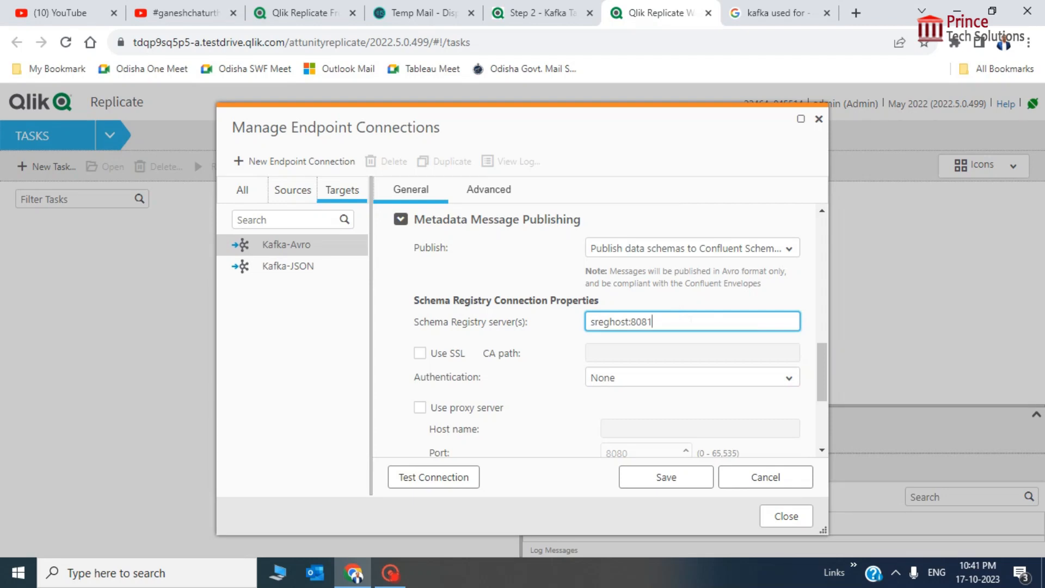
click(536, 13)
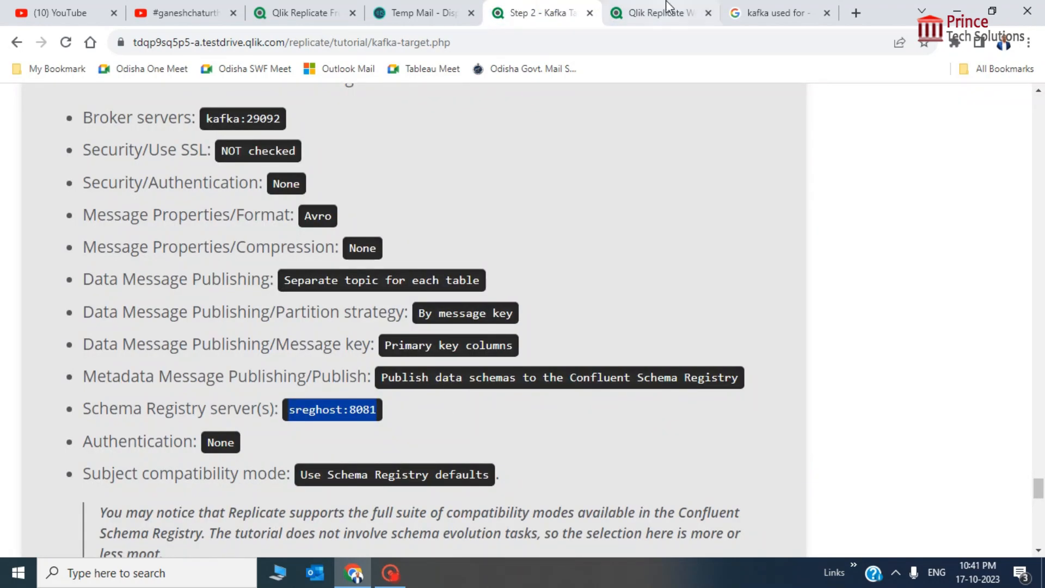
click(656, 12)
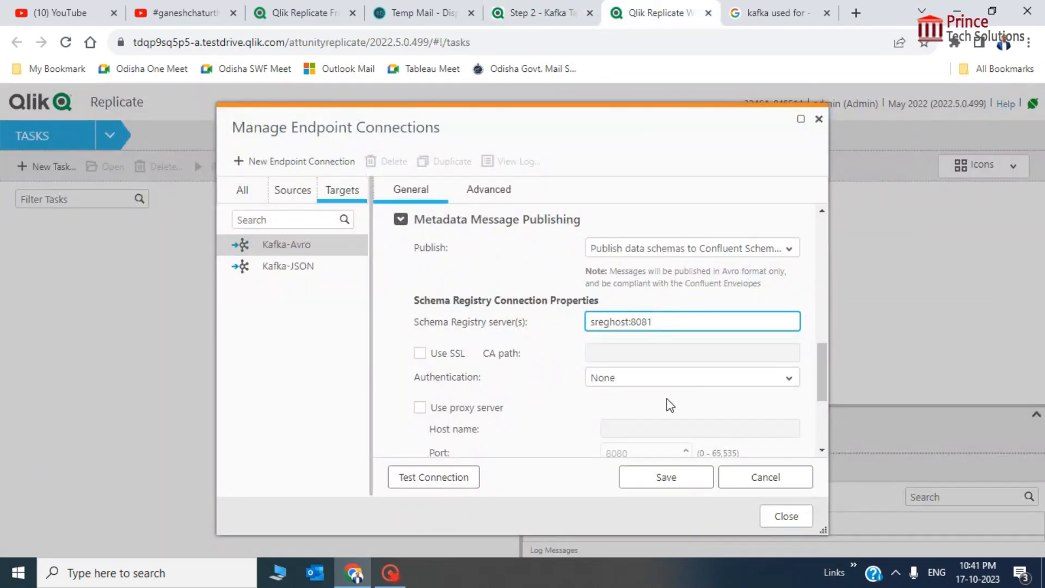
click(558, 8)
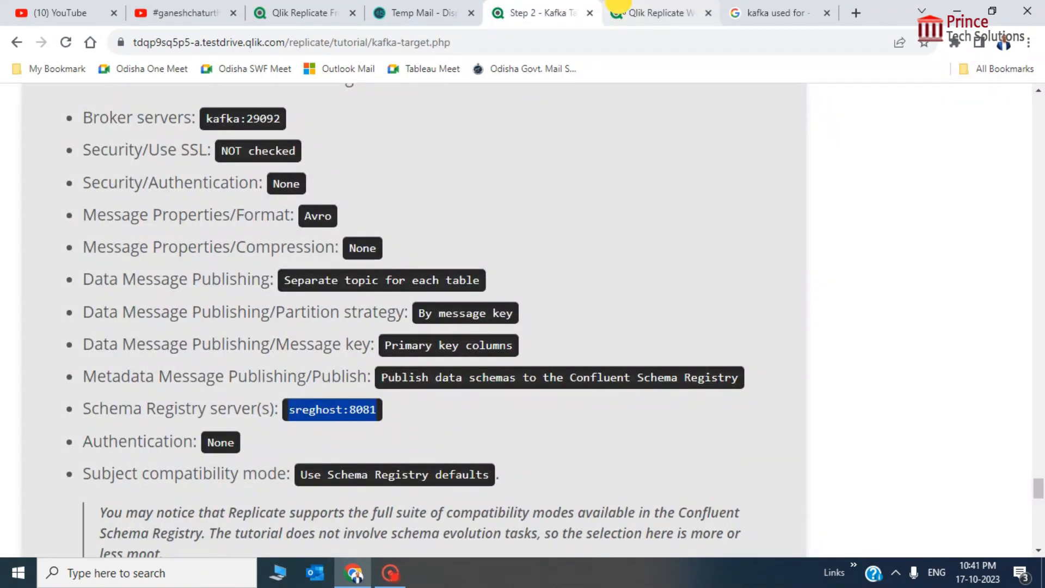
click(620, 9)
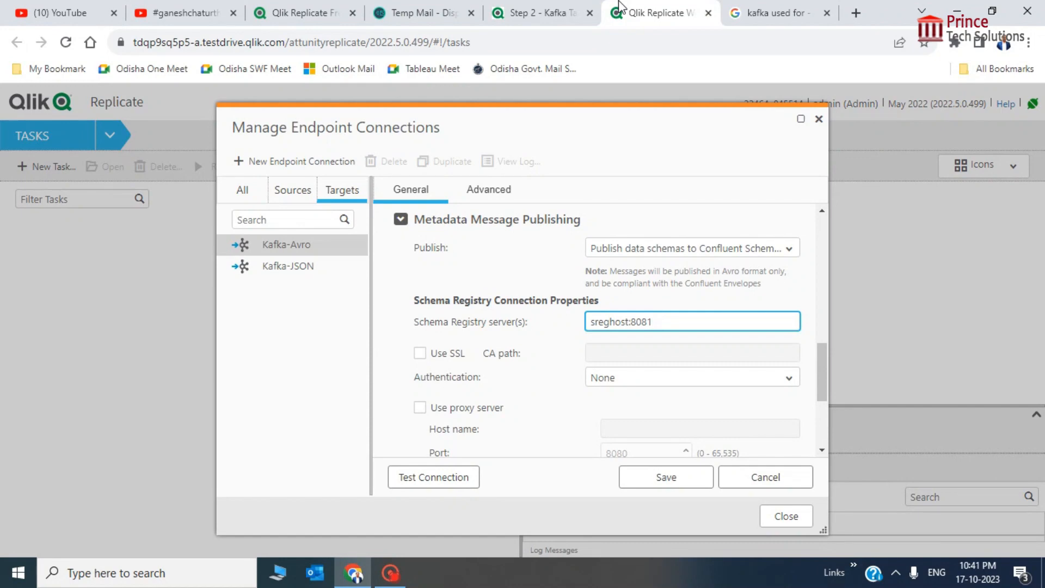
Run Test Connection on the Kafka-Avro target and confirm it succeeds
scroll(597, 229, down, 3)
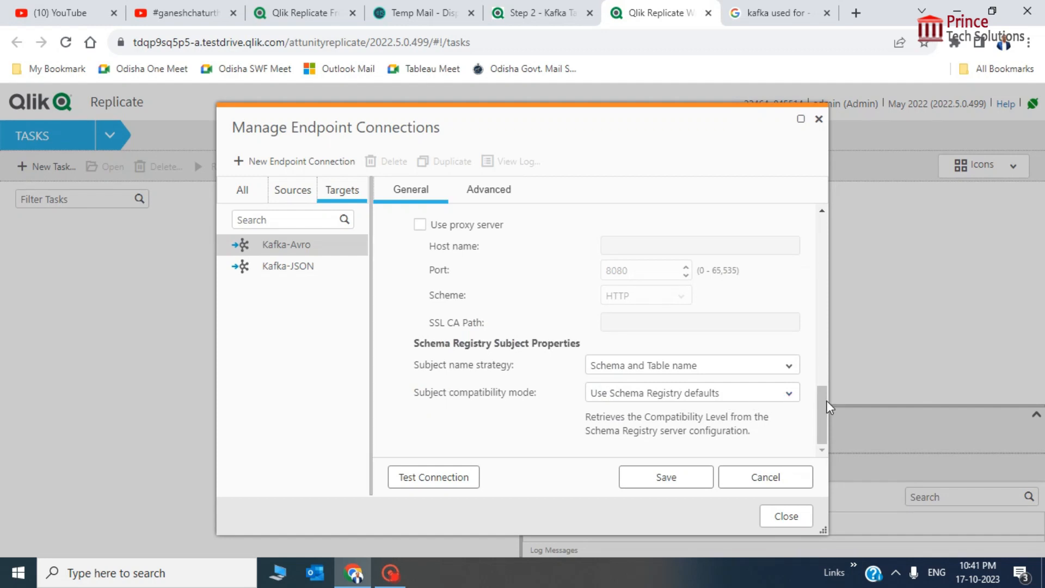
mouse_move(826, 401)
mouse_down()
mouse_move(822, 348)
mouse_move(822, 397)
mouse_up()
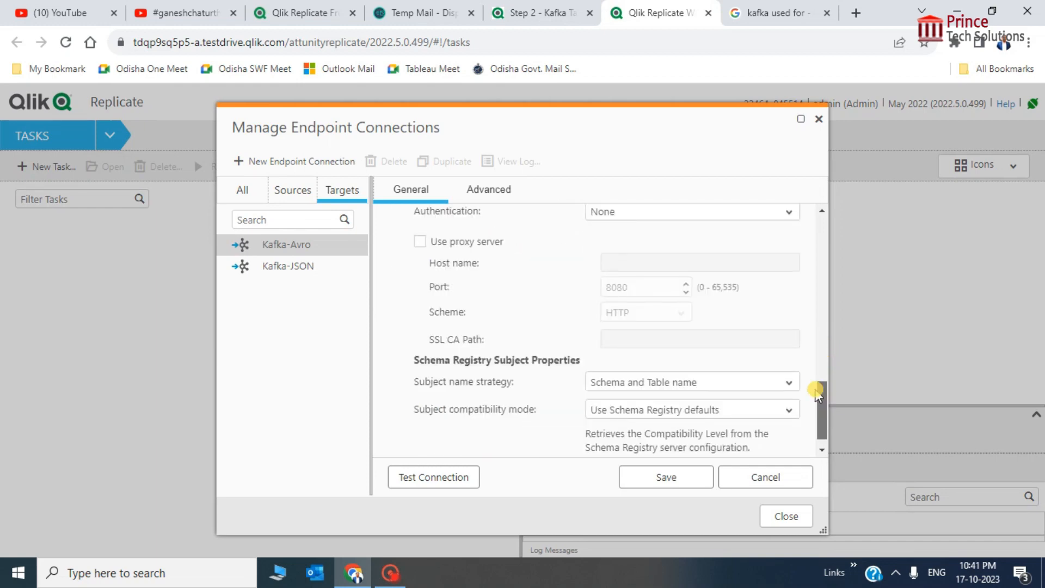
click(465, 478)
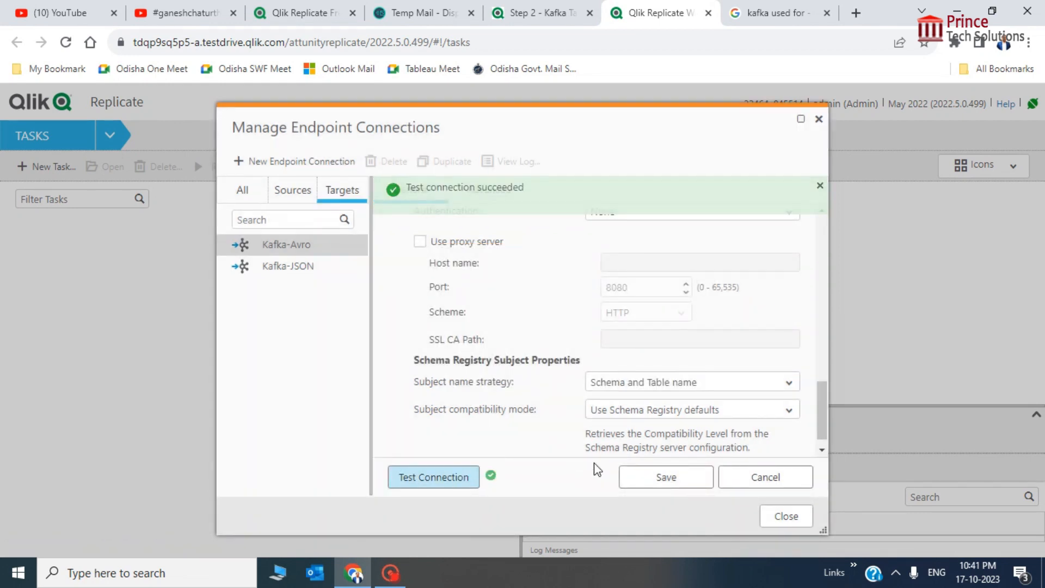
Save Kafka-Avro, review the MySQL source and both Kafka targets, then close Manage Endpoint Connections
click(666, 479)
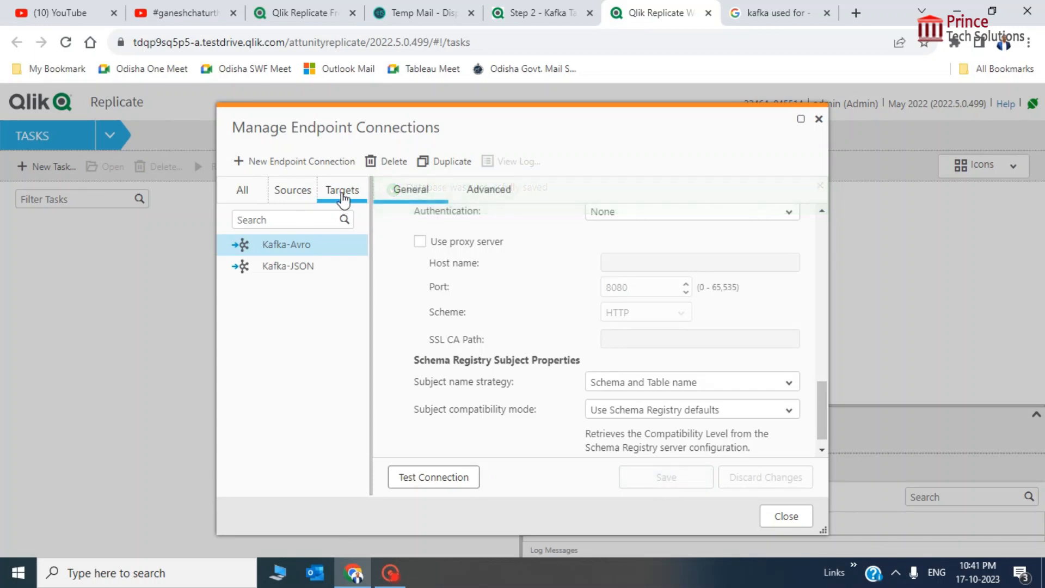
click(280, 188)
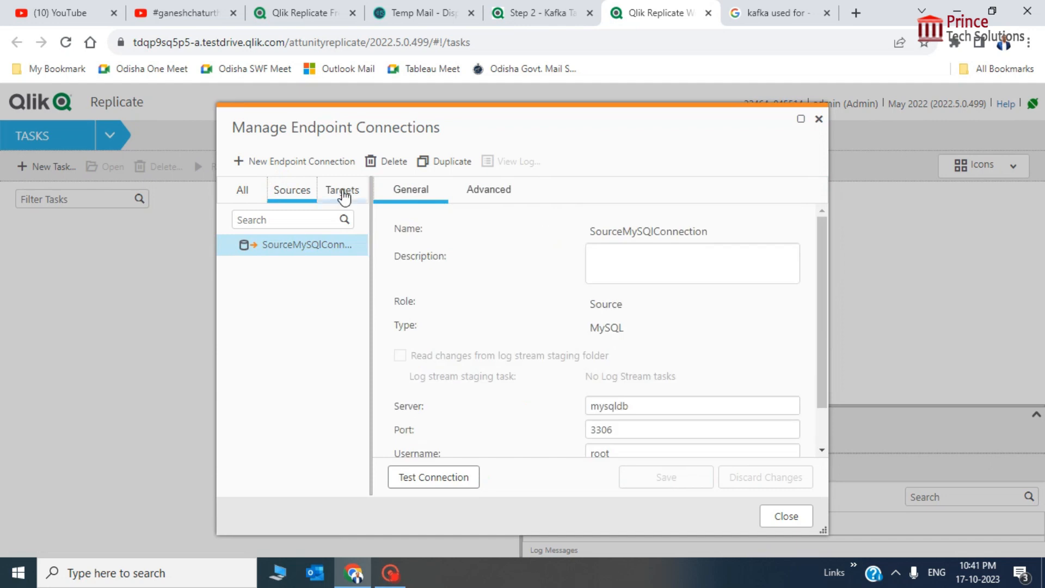
click(343, 195)
click(292, 195)
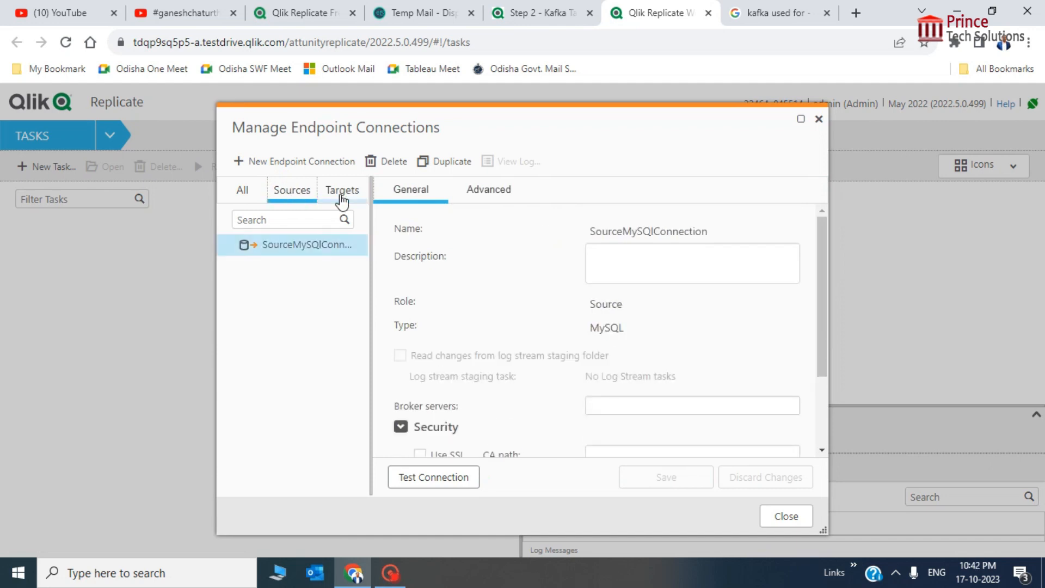
click(341, 198)
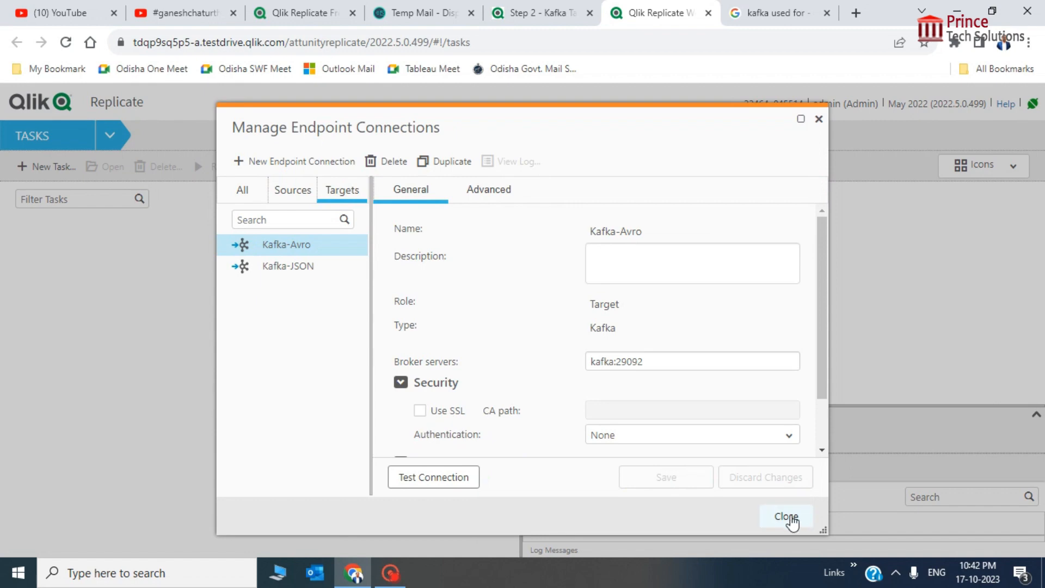
click(790, 519)
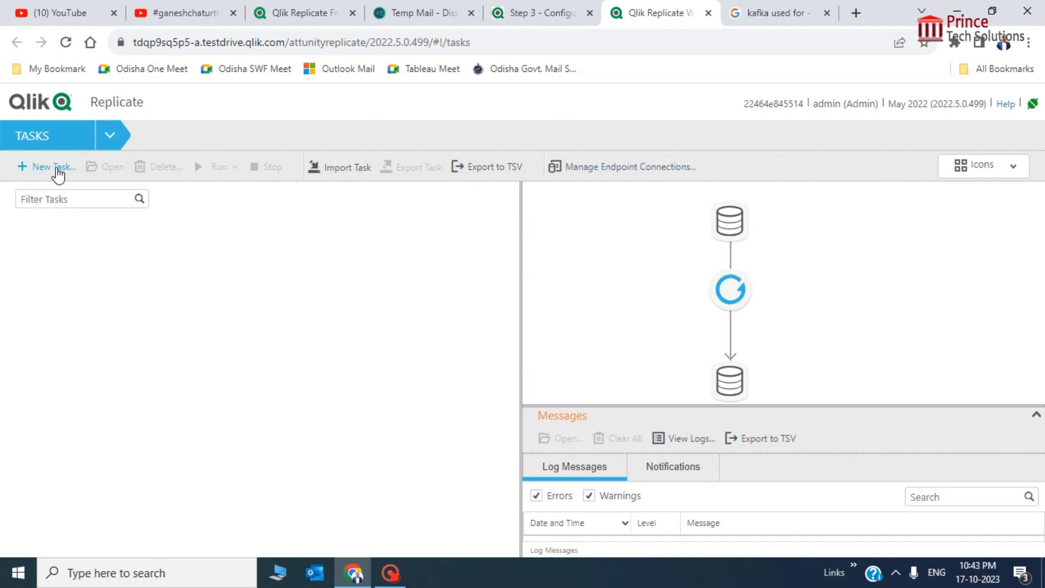
Create Unidirectional 'New Task 1' with both Full Load and Apply Changes enabled
click(56, 168)
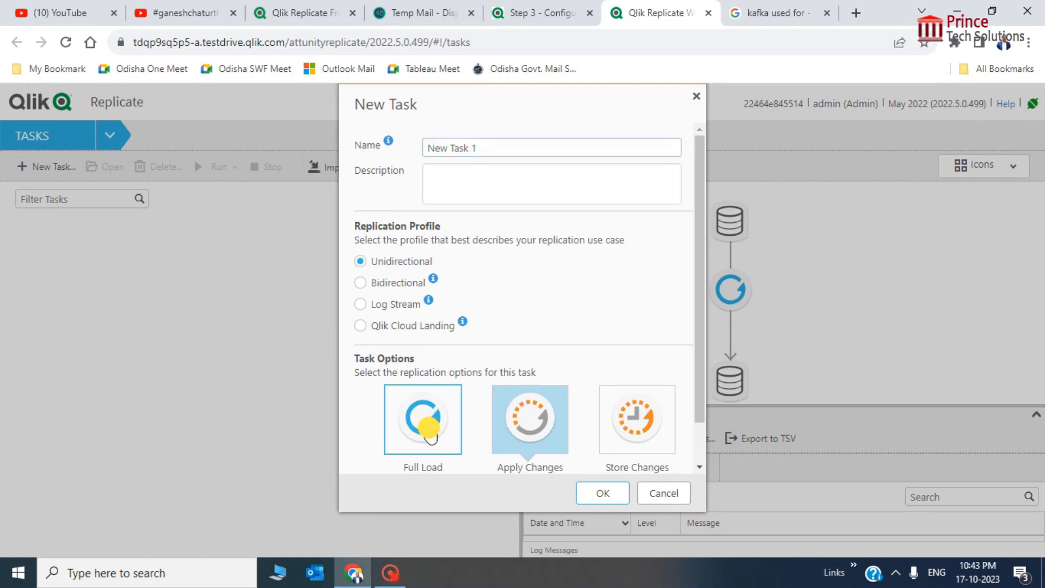
click(427, 432)
click(545, 432)
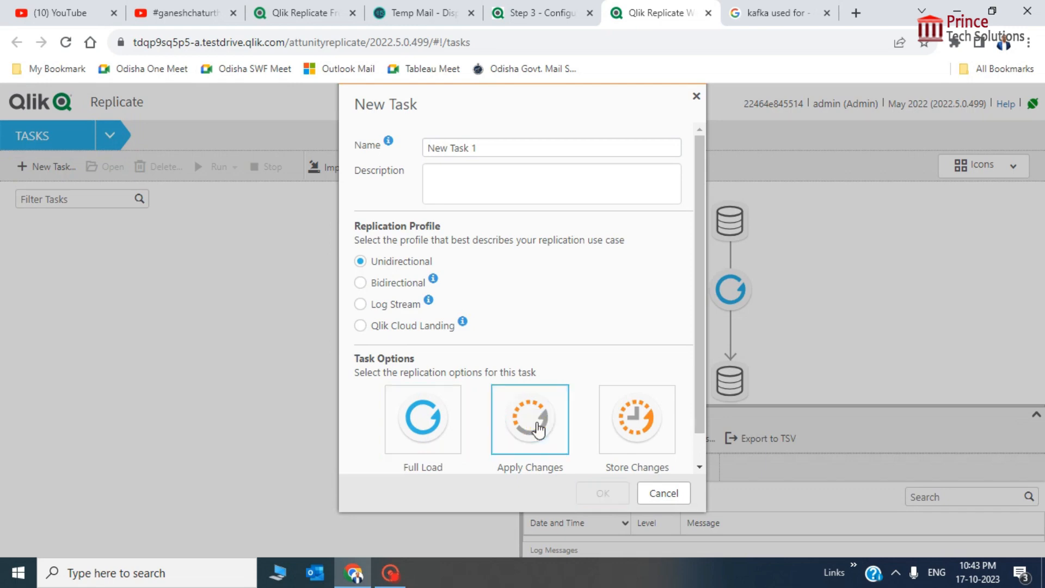
click(459, 440)
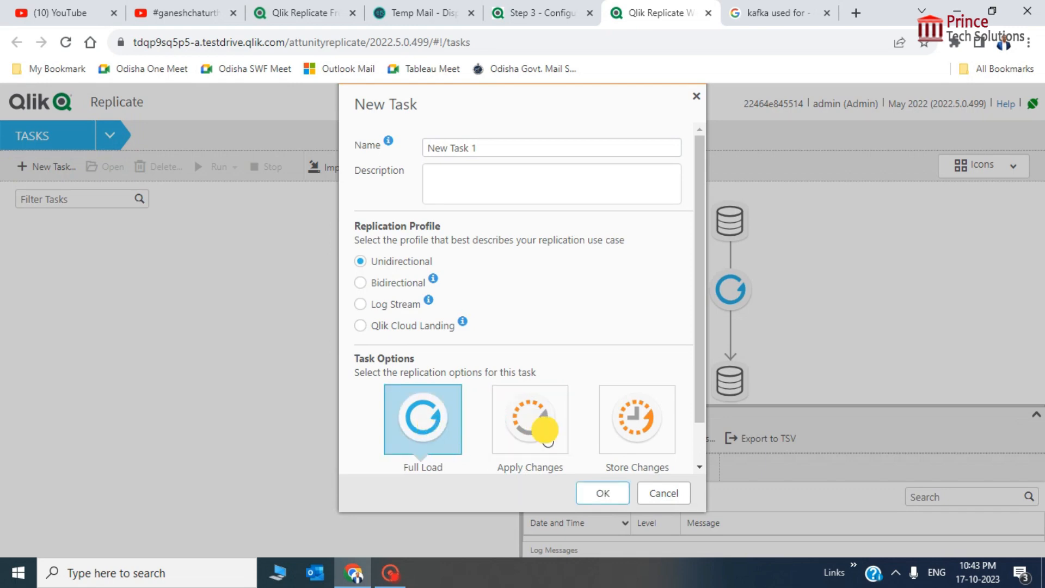
click(544, 427)
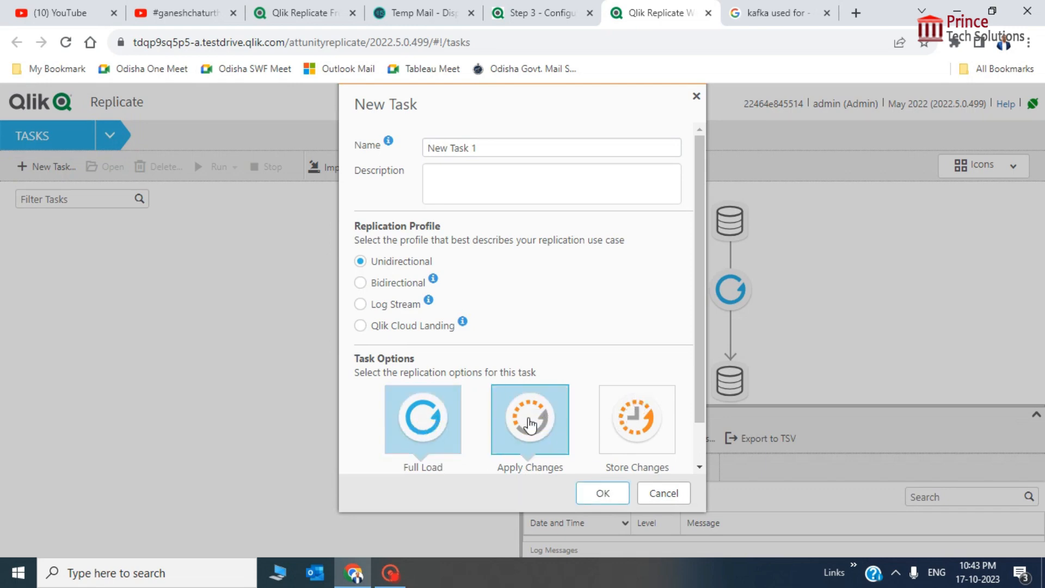
drag(701, 279, 706, 370)
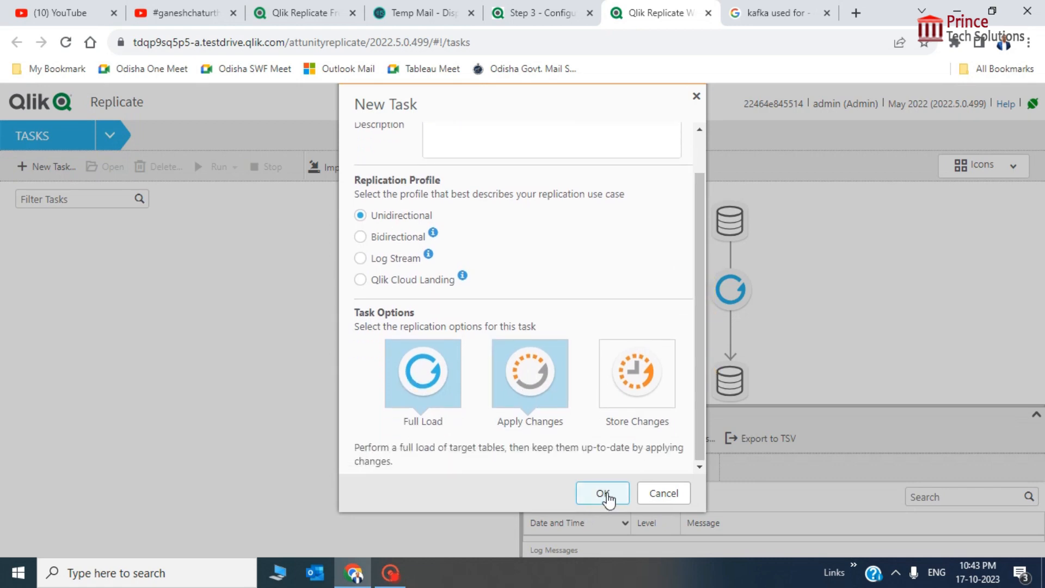
click(605, 494)
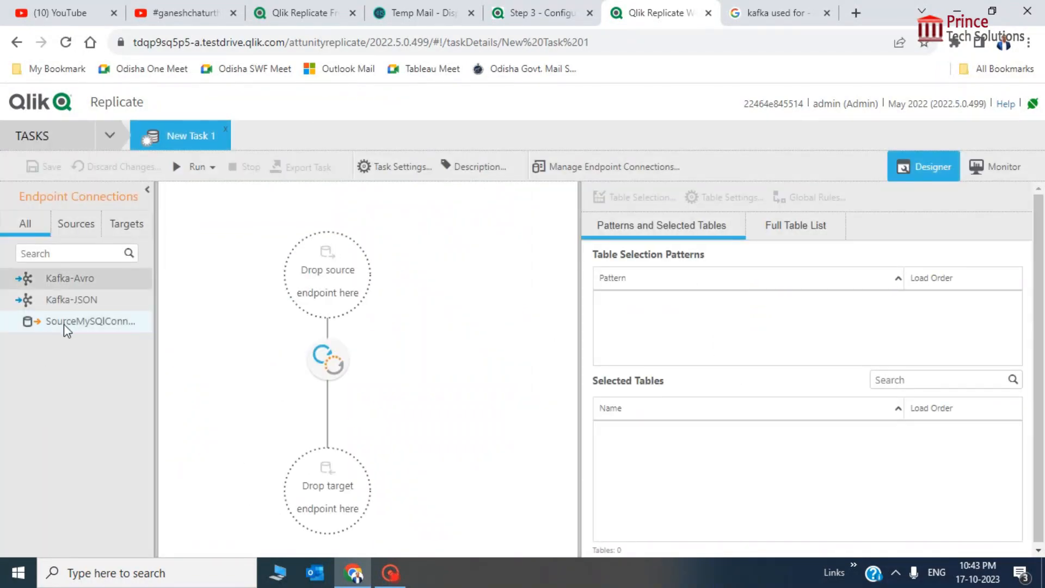
Set SourceMySQLConnection as the task source and Kafka-JSON as its target, then open Table Selection
drag(63, 324, 325, 272)
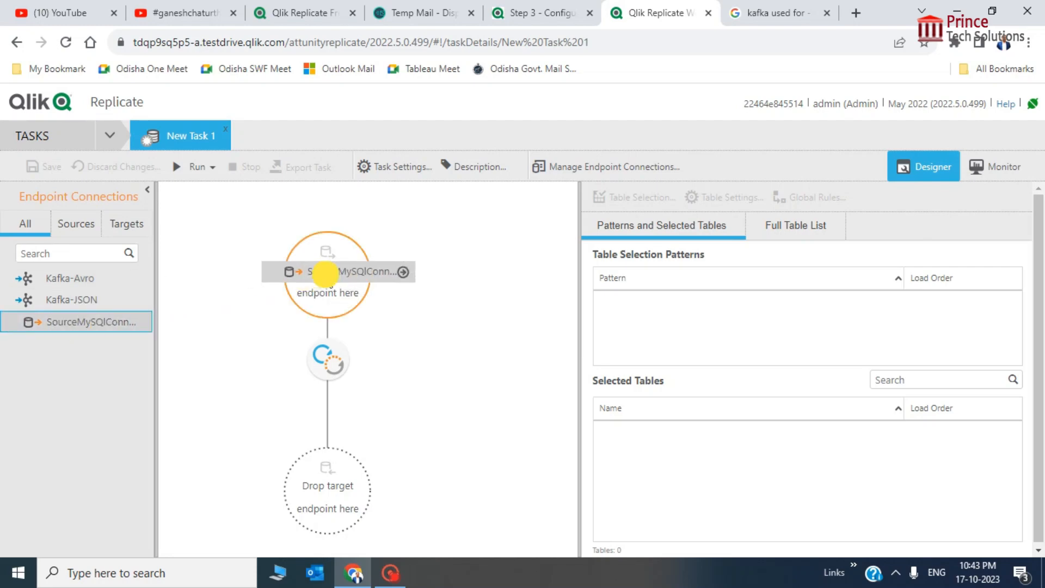
drag(325, 272, 328, 279)
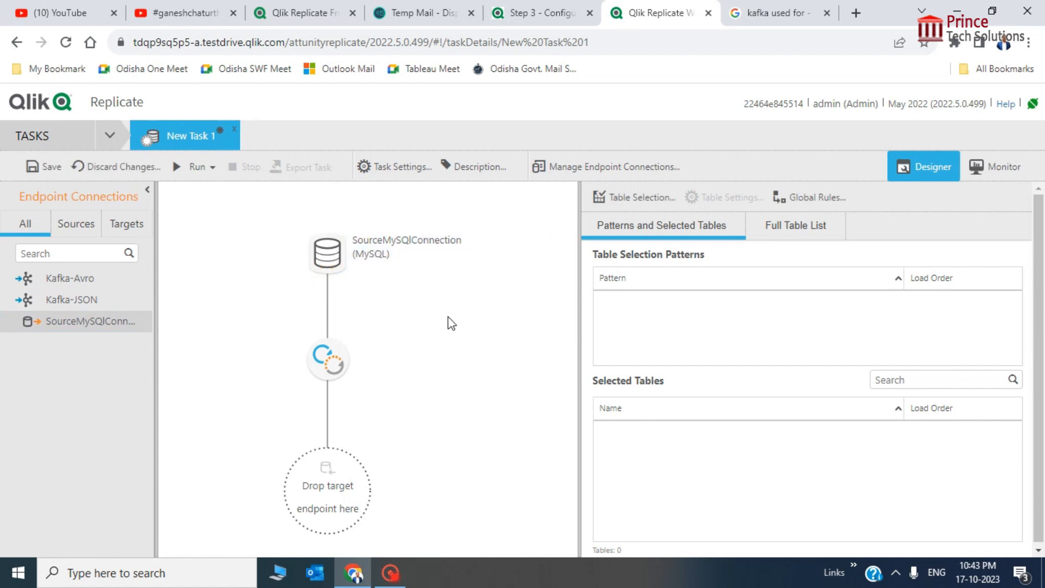
click(79, 299)
drag(79, 299, 335, 491)
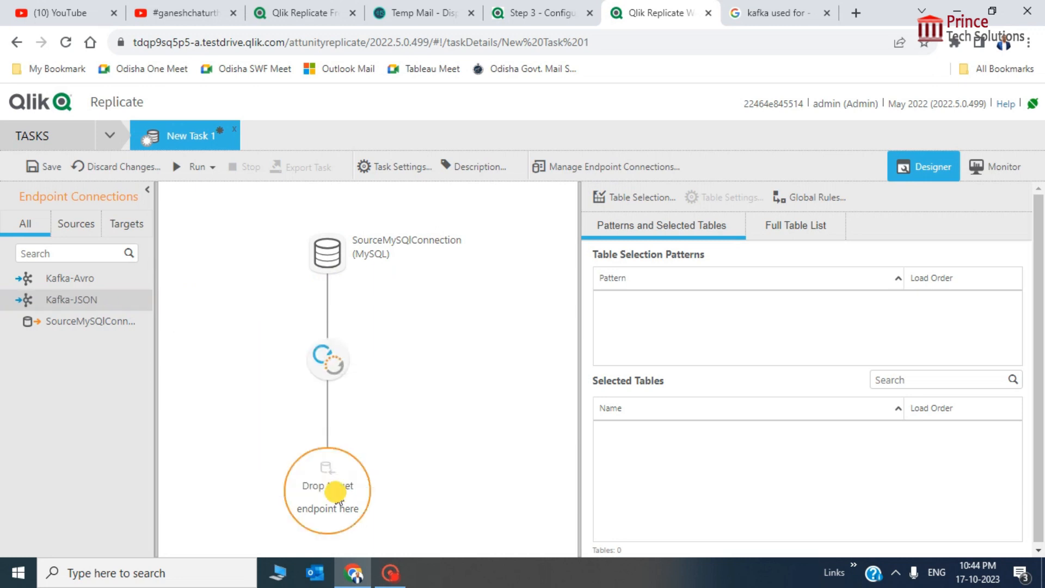
mouse_move(267, 478)
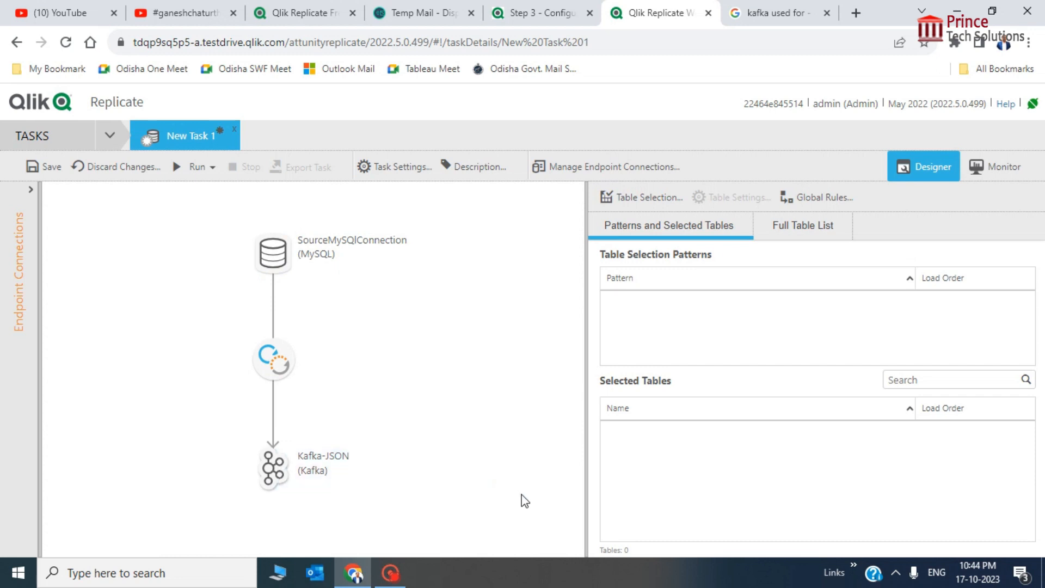
click(643, 194)
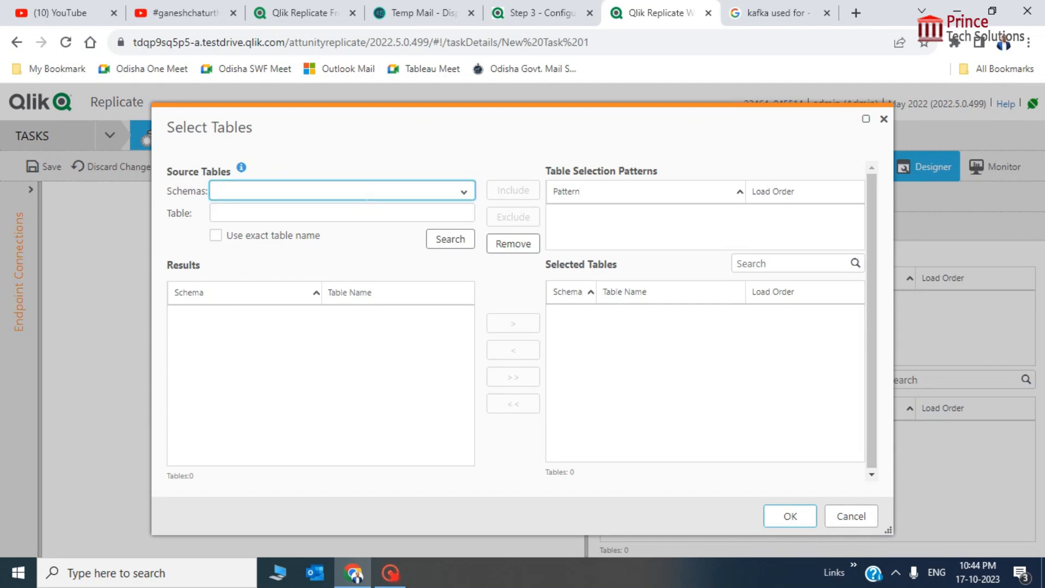
Search schema testdrive with table pattern % to list its 27 tables
text(test)
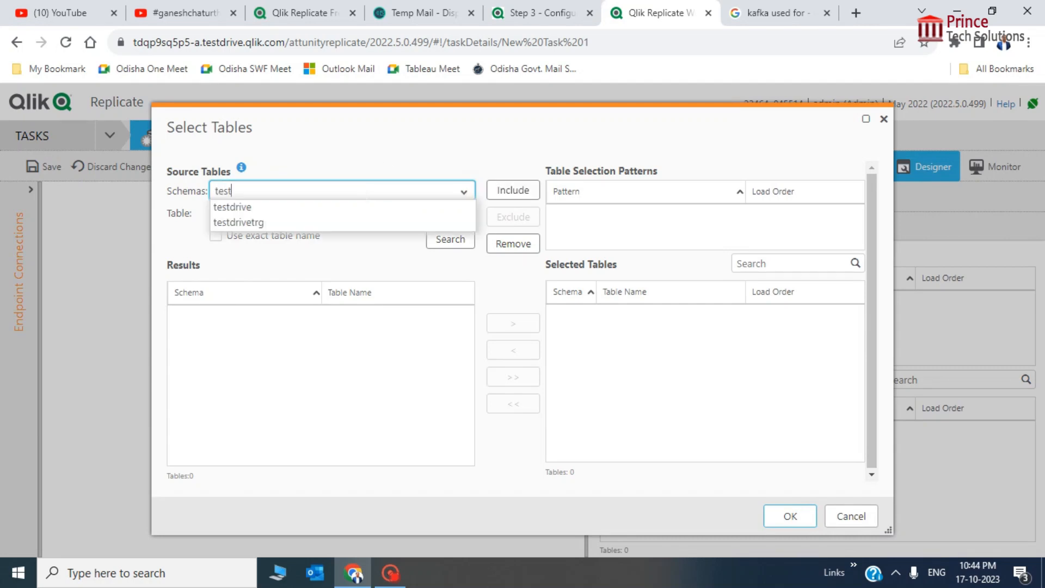
click(276, 207)
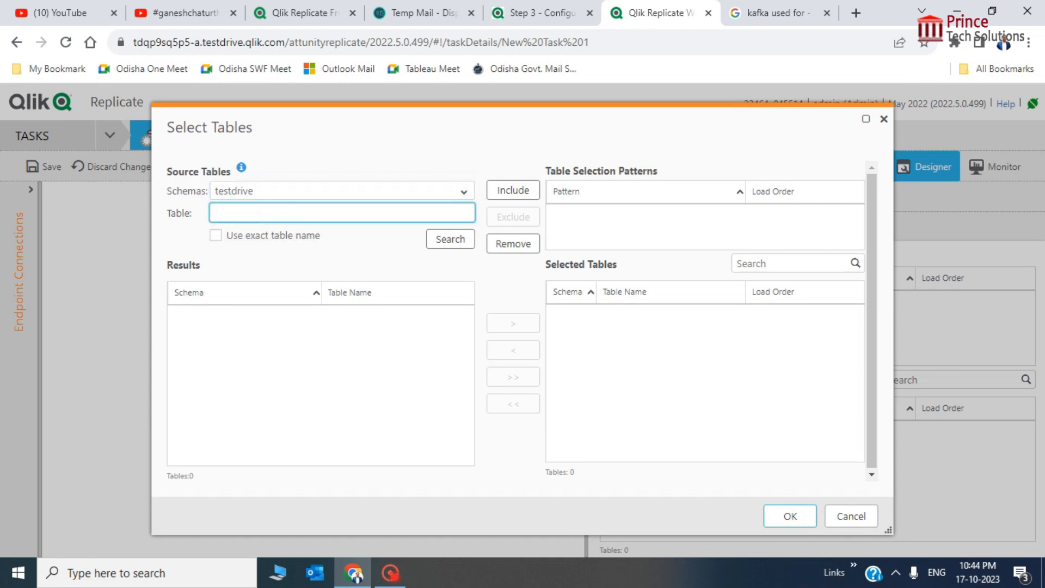
text(%)
click(442, 245)
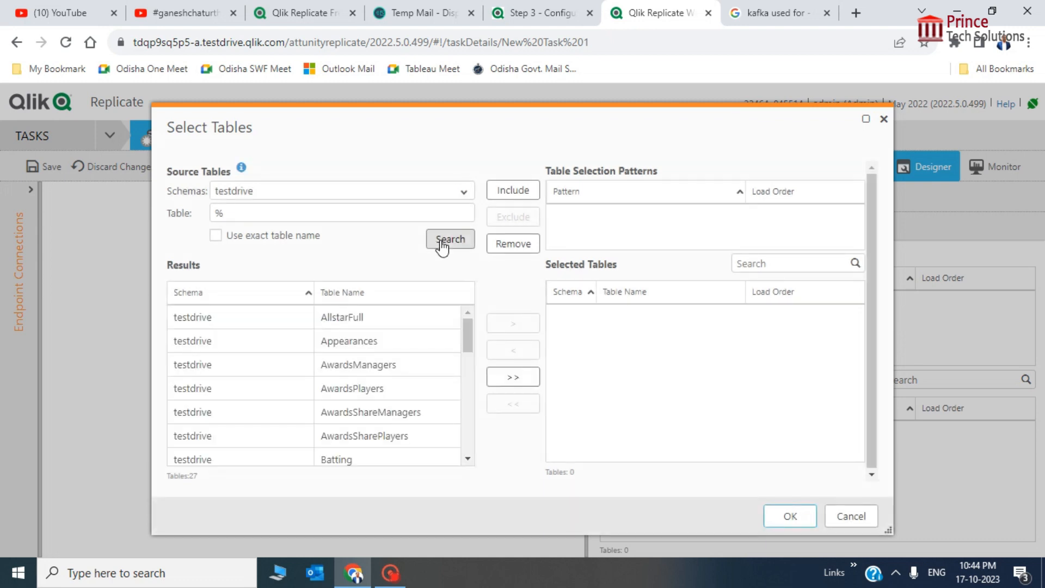
Select PitchingPost, Player and SeriesPost together in the search results
click(469, 337)
drag(469, 337, 471, 351)
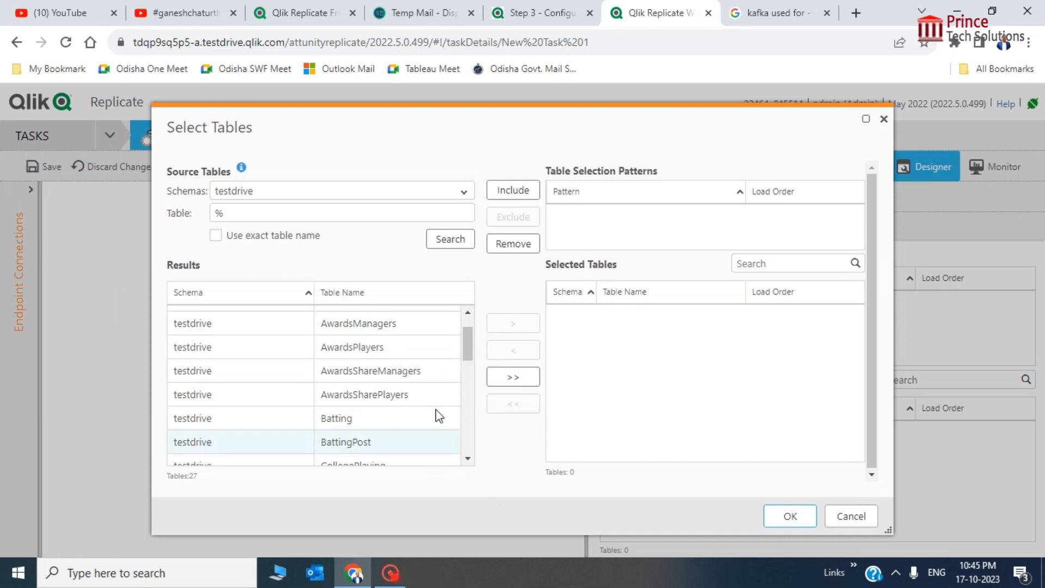
drag(467, 345, 467, 408)
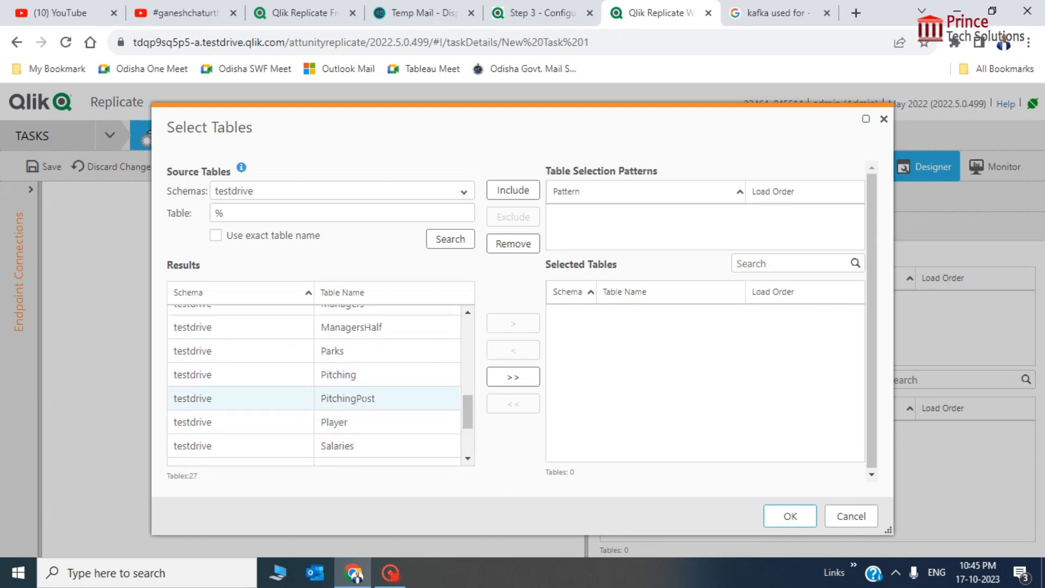
click(362, 398)
click(355, 424)
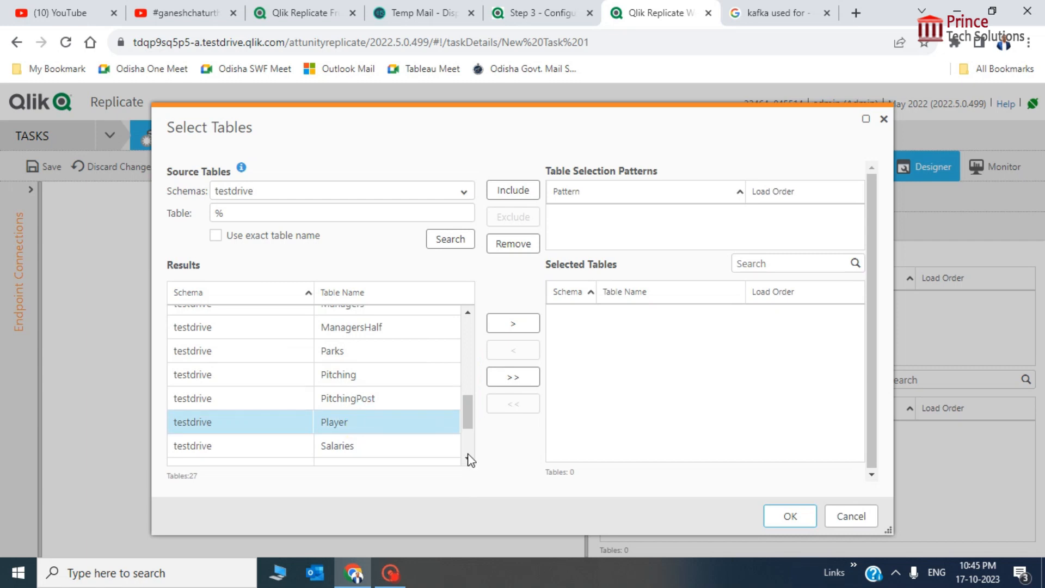
click(364, 402)
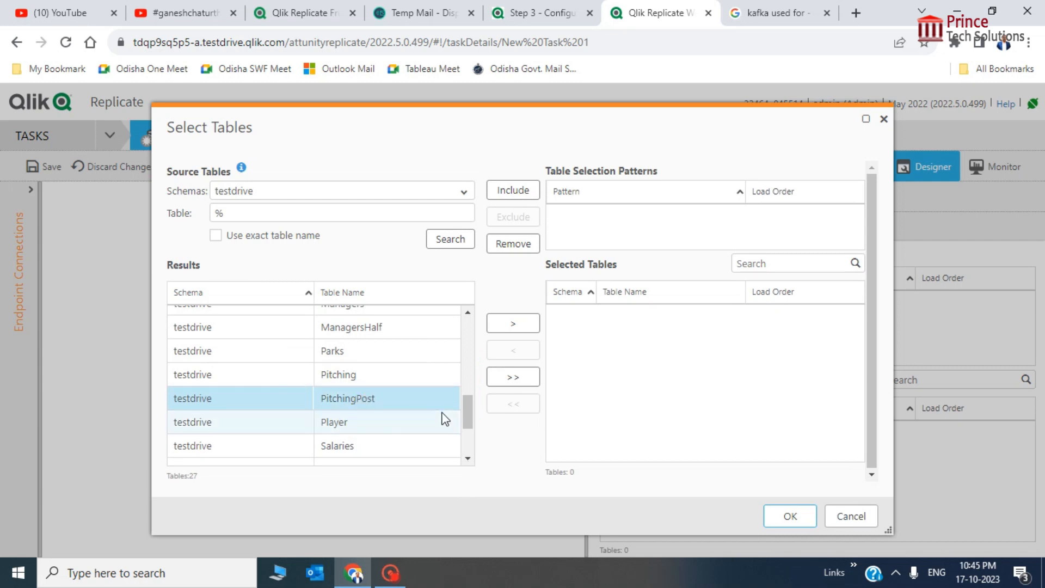
ctrl+click(359, 421)
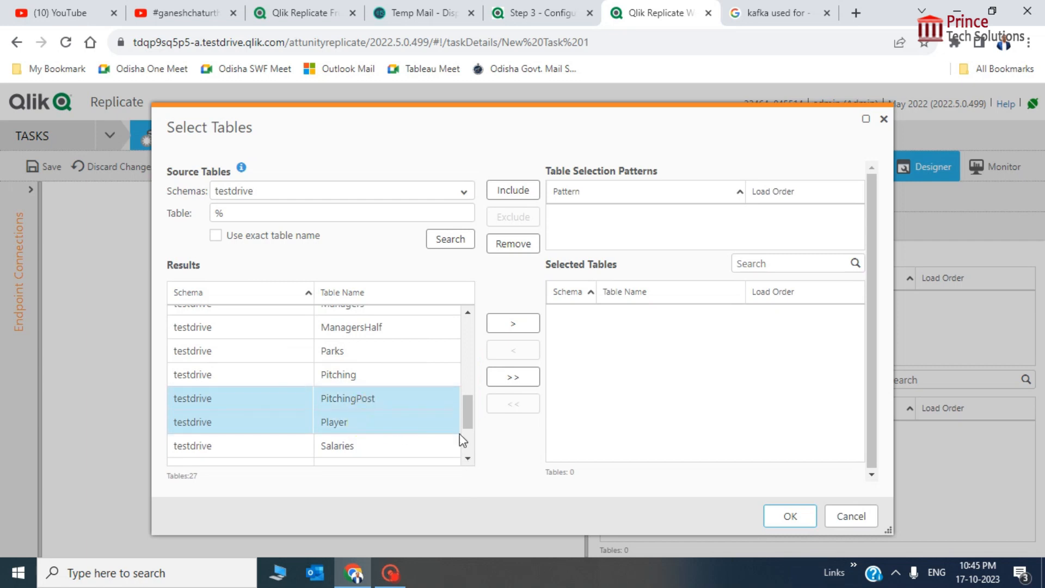
click(468, 457)
click(468, 458)
click(468, 459)
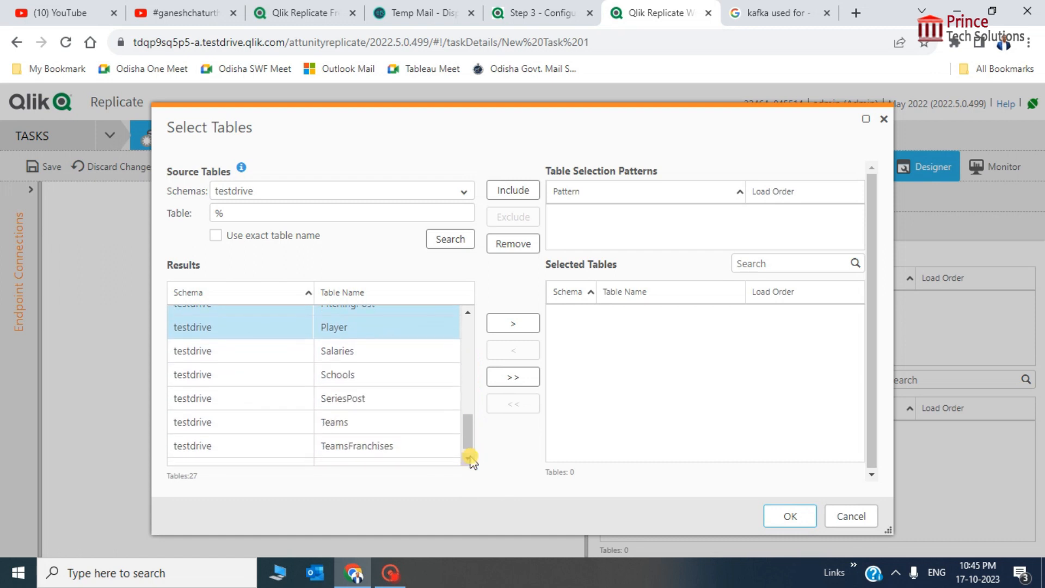
click(468, 458)
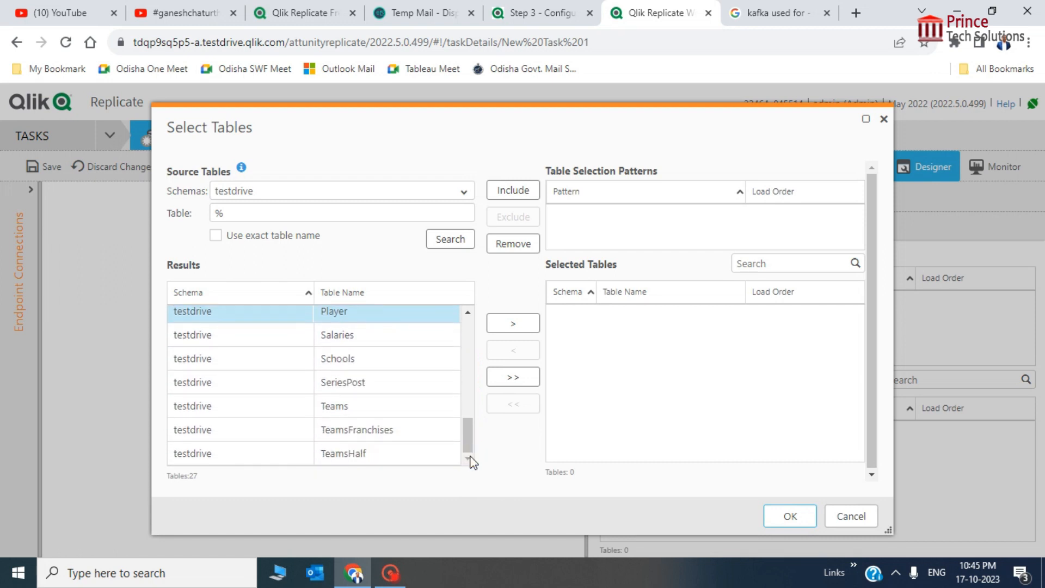
key(alt)
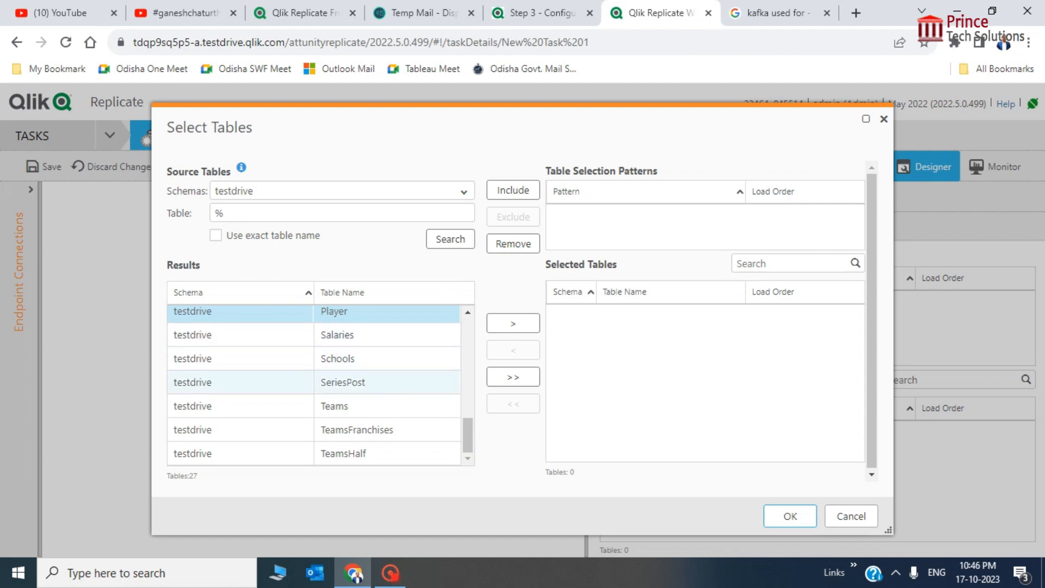
click(356, 384)
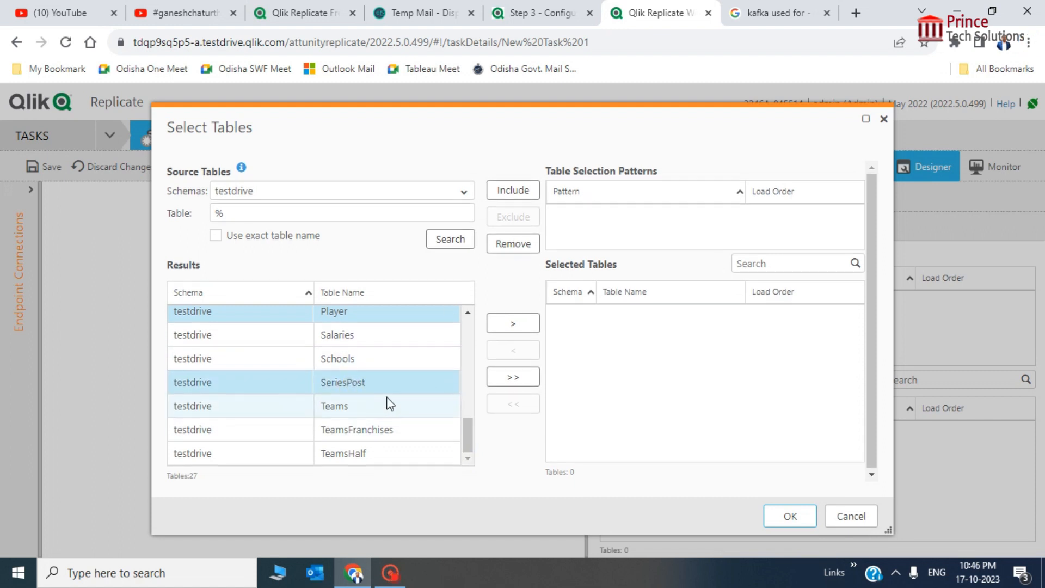
drag(467, 432, 470, 422)
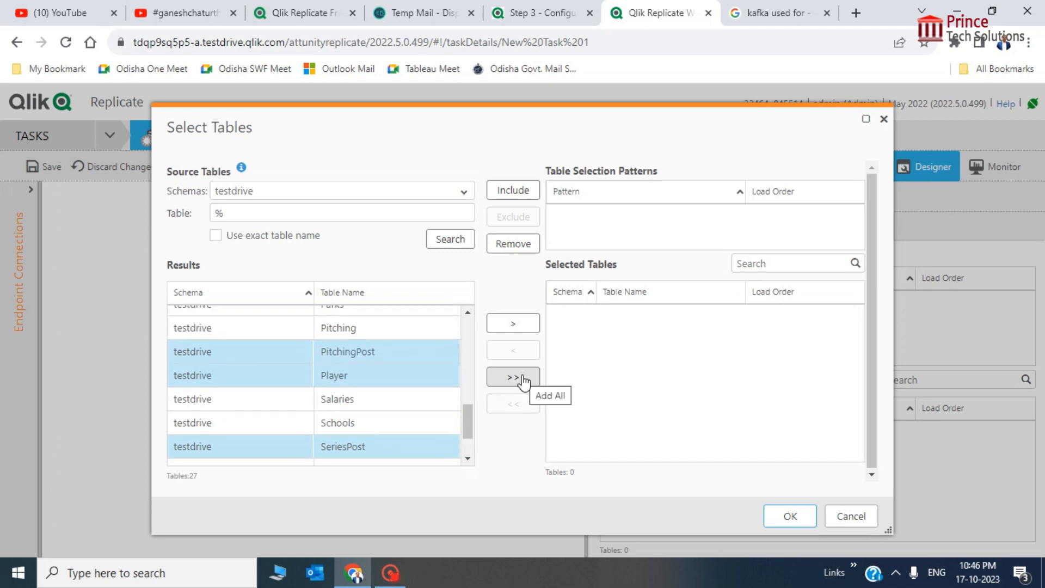
Move PitchingPost, Player and SeriesPost into Selected Tables, widen Table Name, and confirm
click(524, 326)
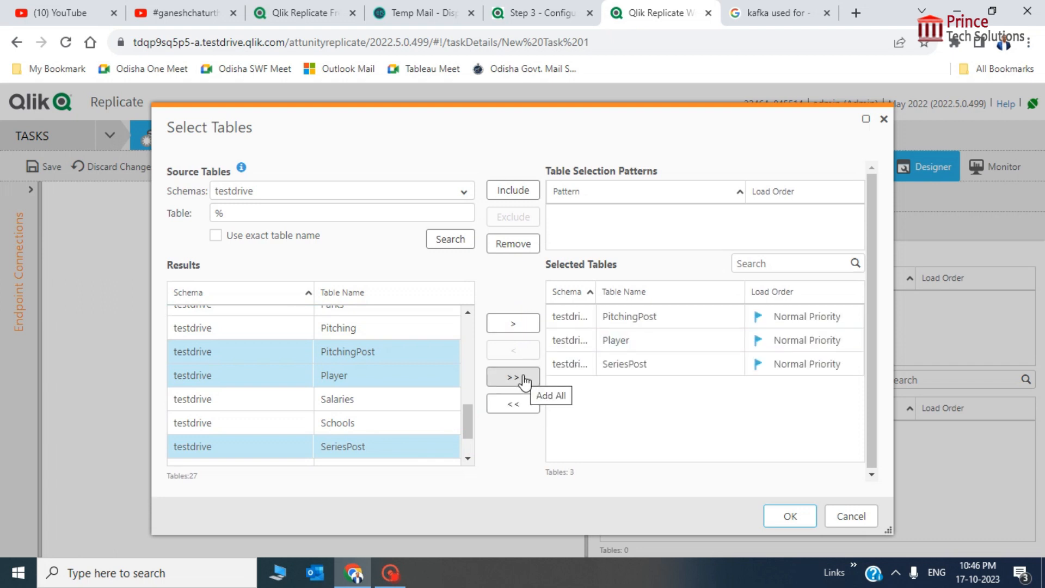
drag(598, 284, 800, 289)
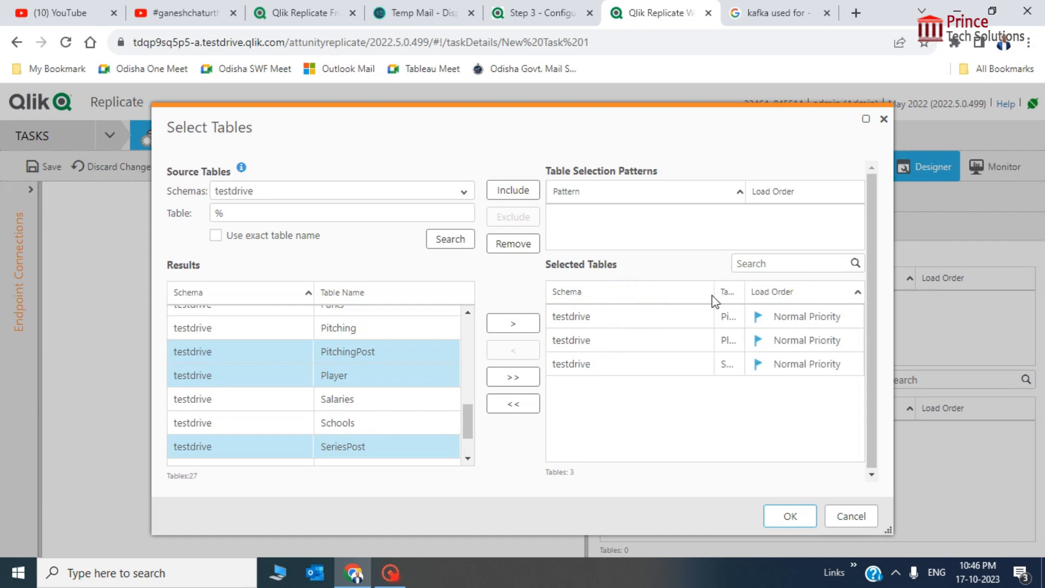
drag(714, 291, 615, 290)
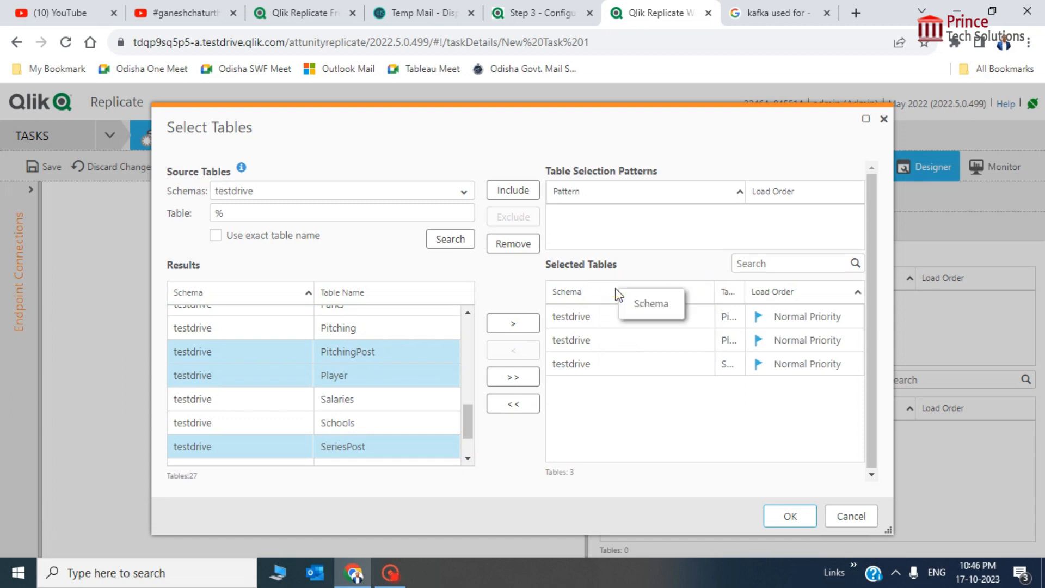
drag(715, 294, 784, 295)
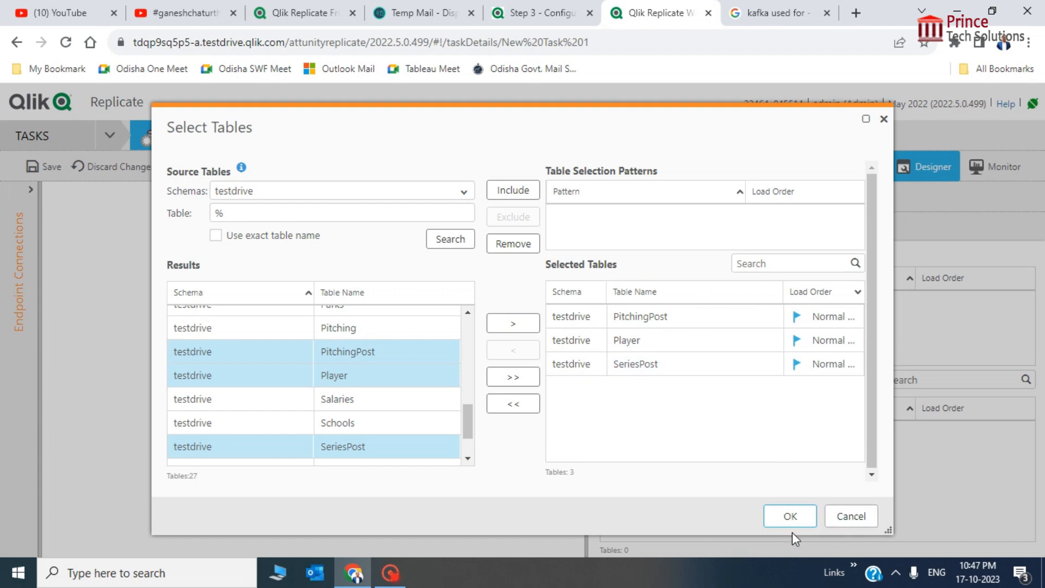
click(790, 517)
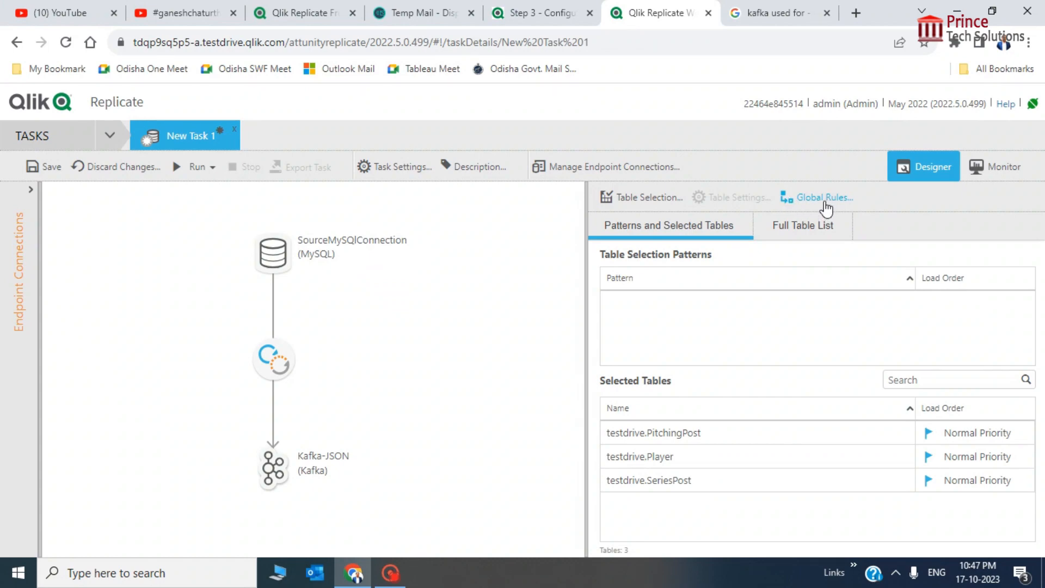
From Global Rules, start a new Rename schema transformation and advance to its scope
click(825, 202)
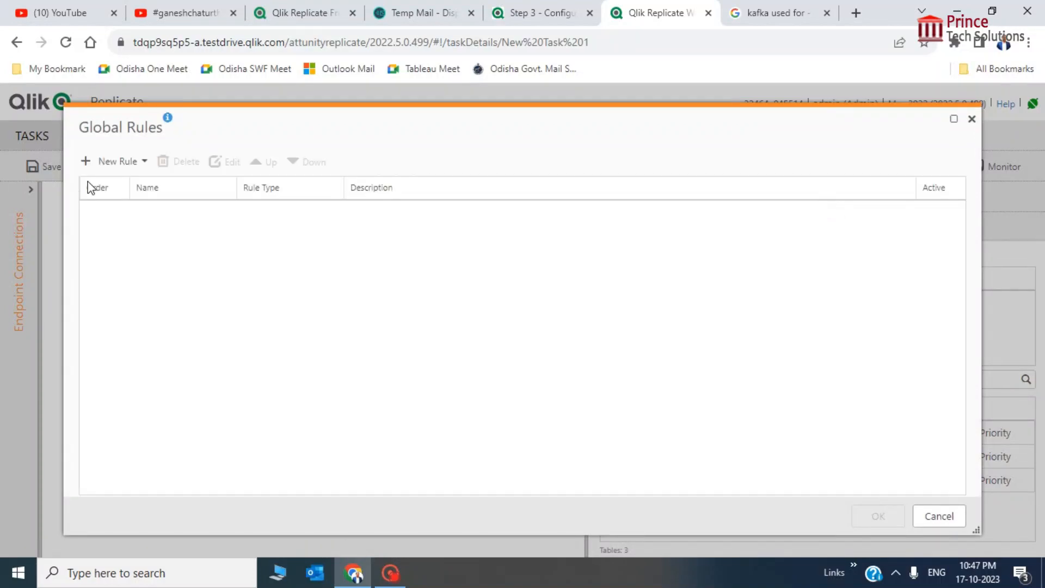
click(113, 162)
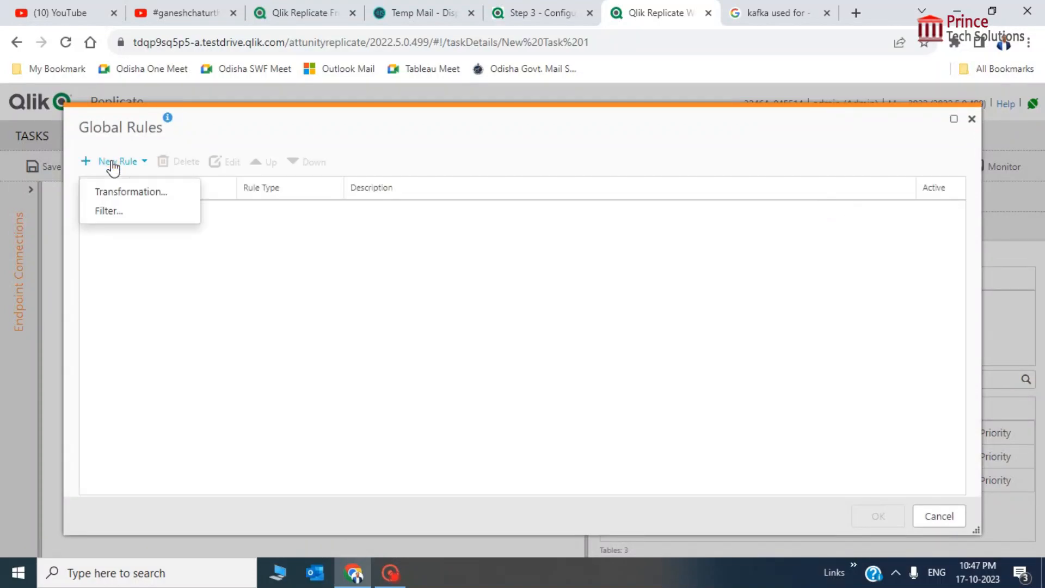
click(120, 193)
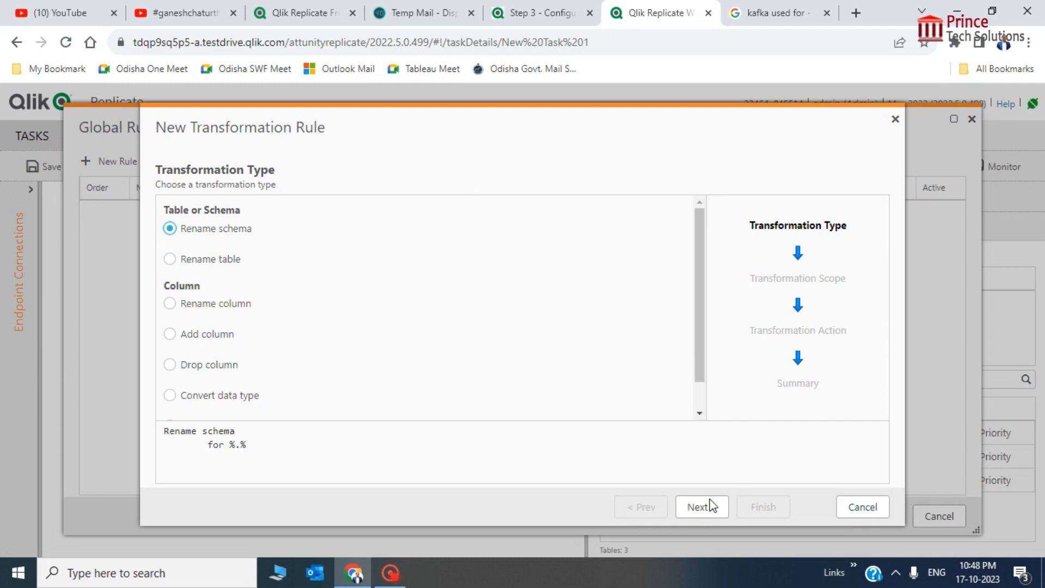
click(874, 515)
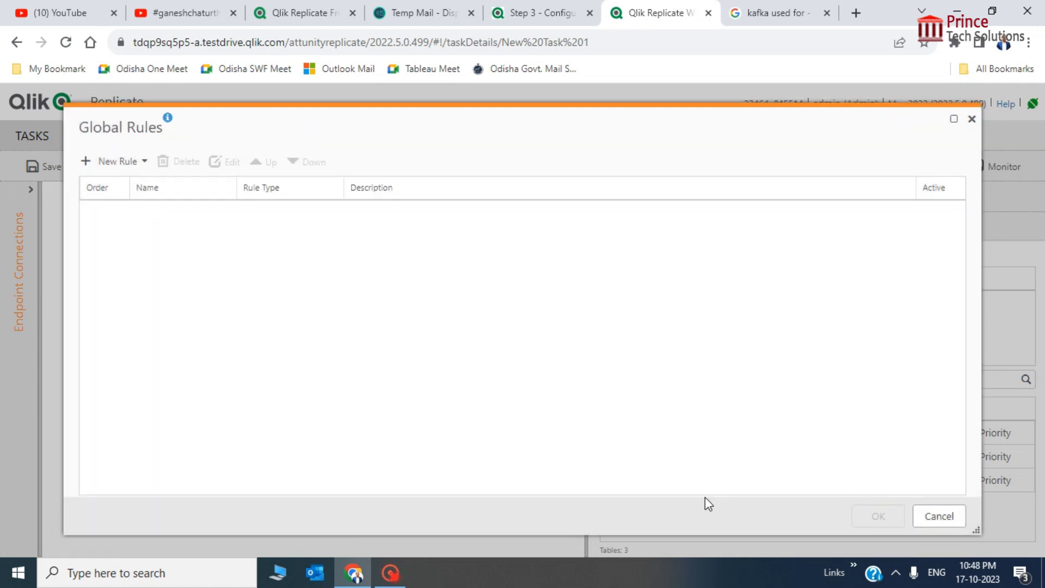
click(107, 163)
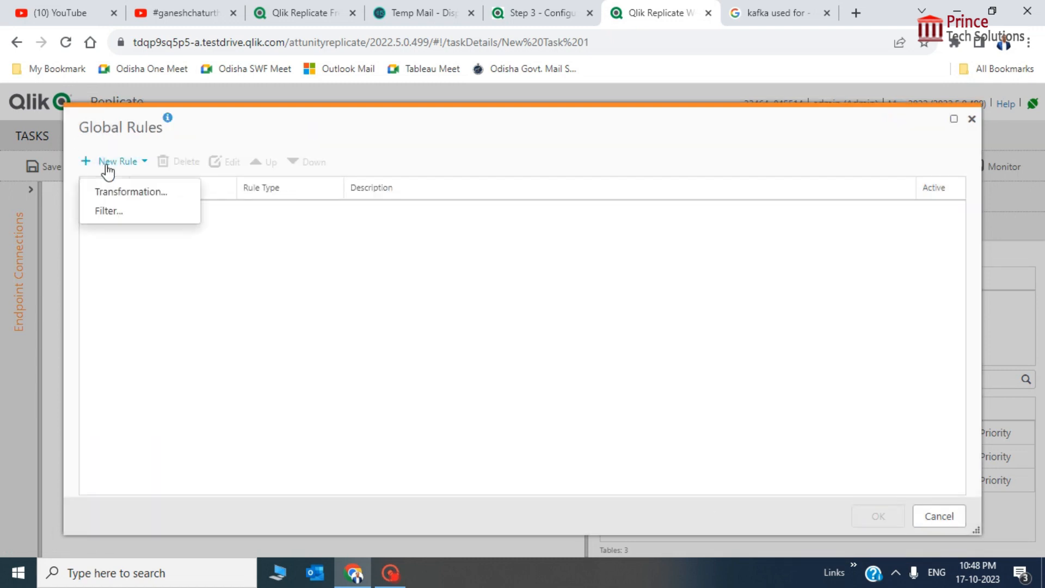
click(128, 190)
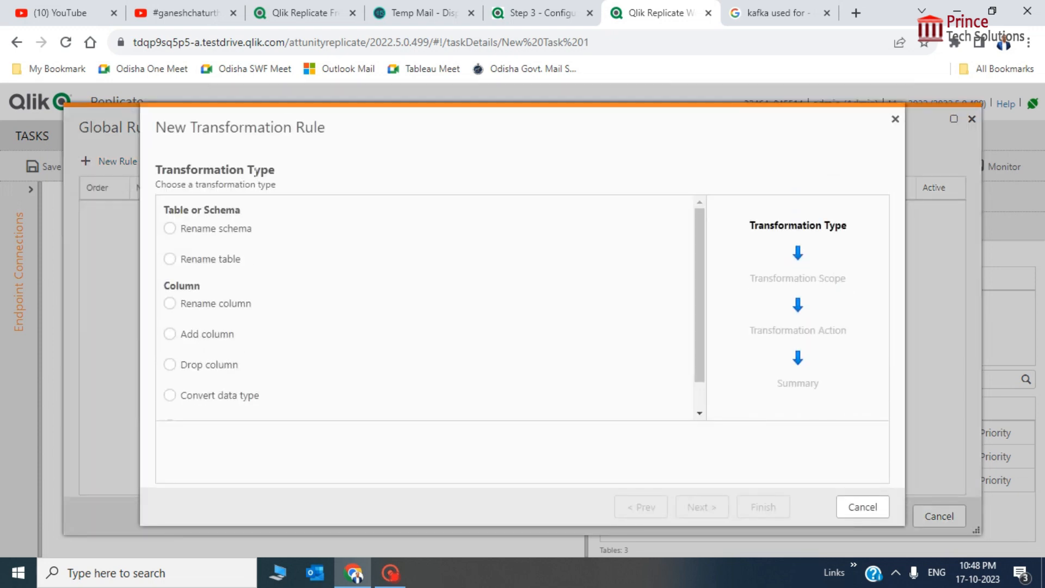
click(169, 229)
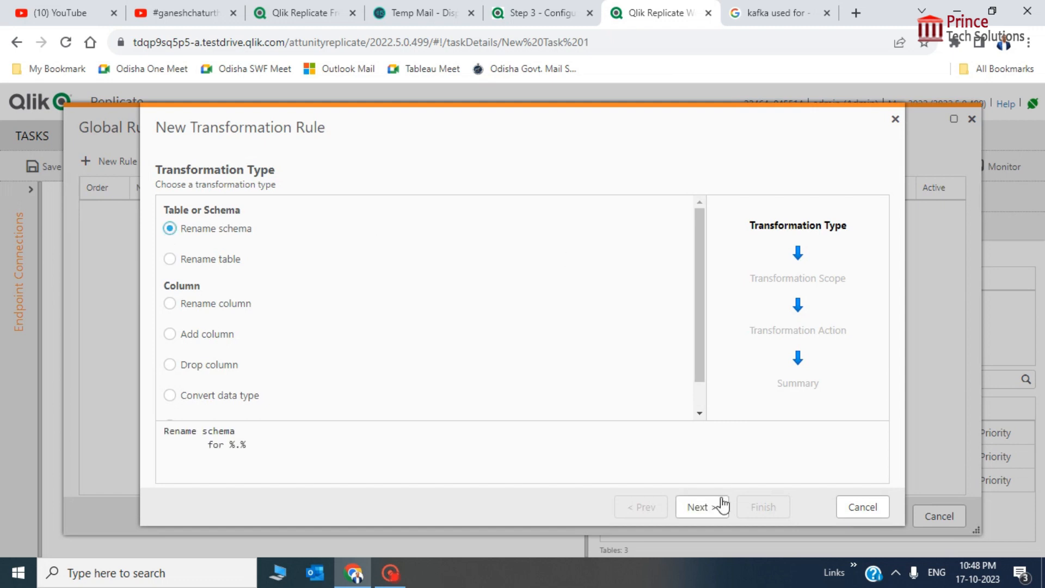
click(706, 512)
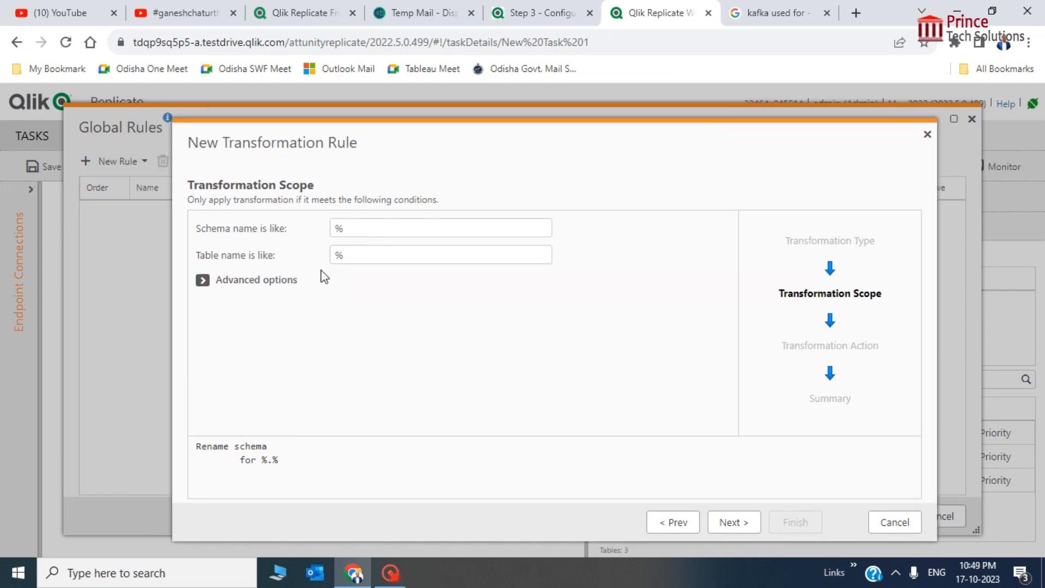
Keep the rule's scope at schema % and table %, then continue
click(384, 228)
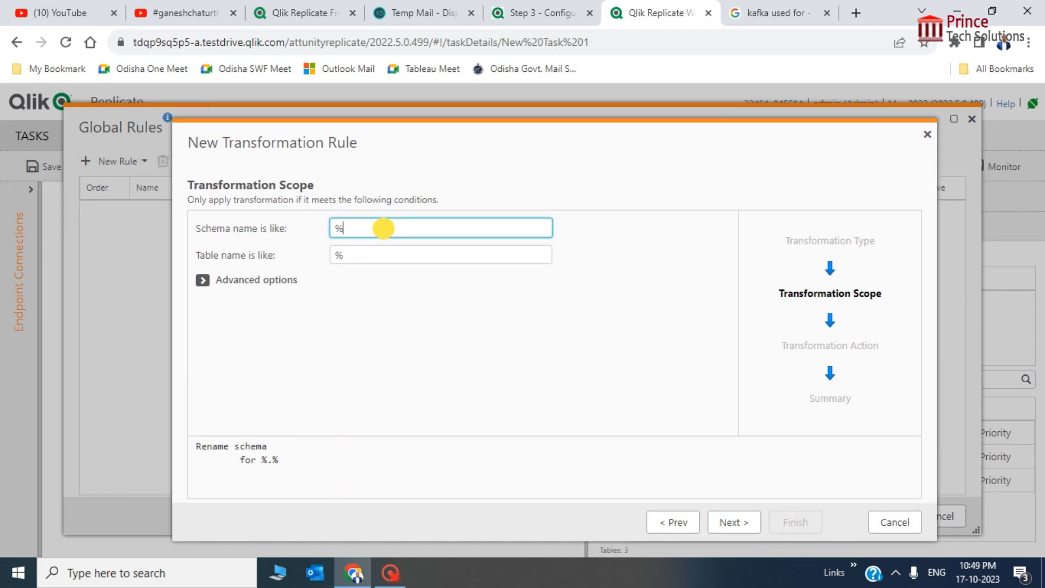
click(390, 252)
click(397, 228)
click(207, 284)
click(207, 284)
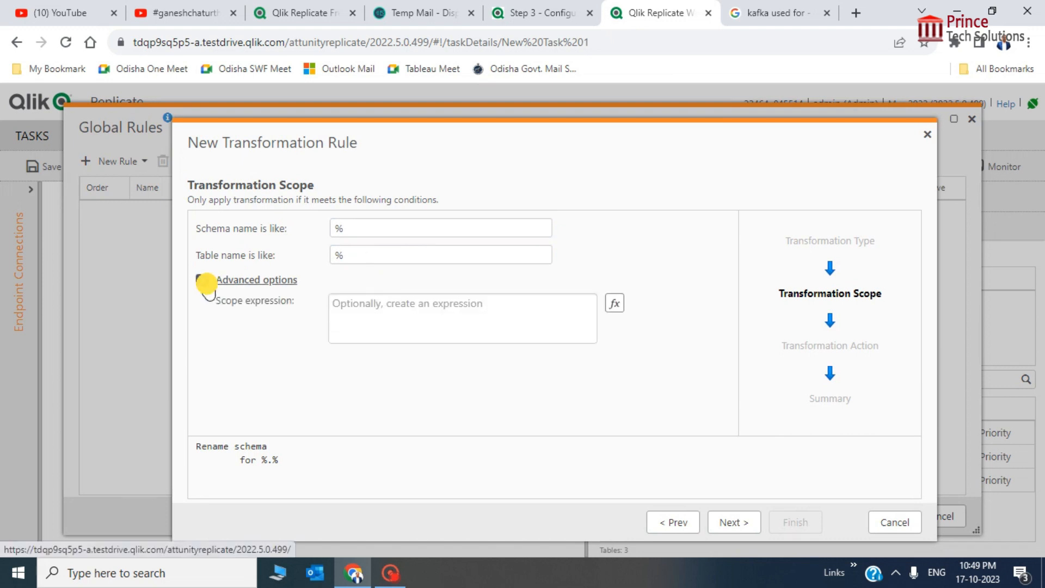
click(742, 526)
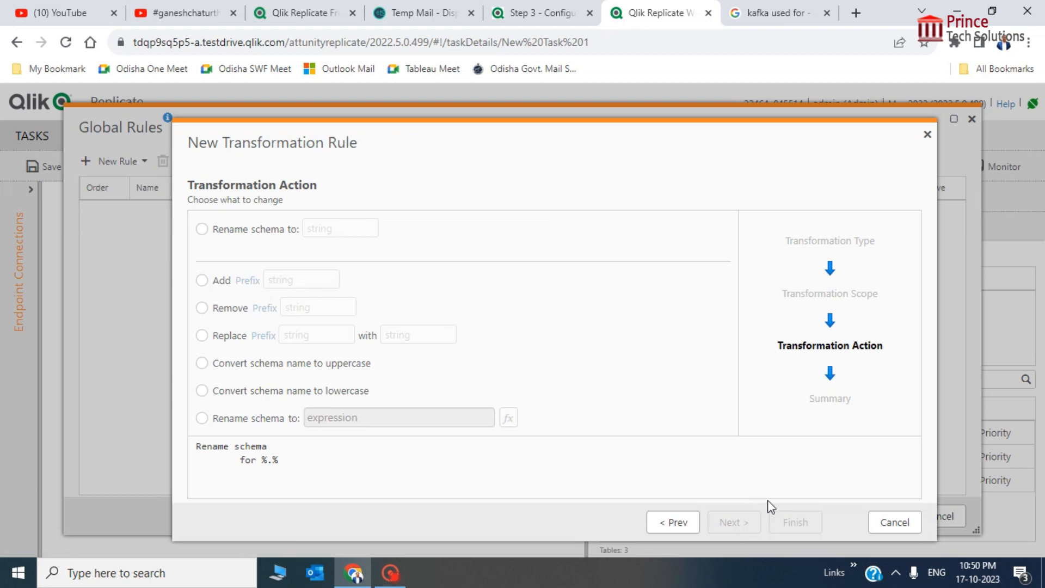
Set the action to rename schemas to 'json' and proceed to the Summary
click(202, 230)
click(348, 227)
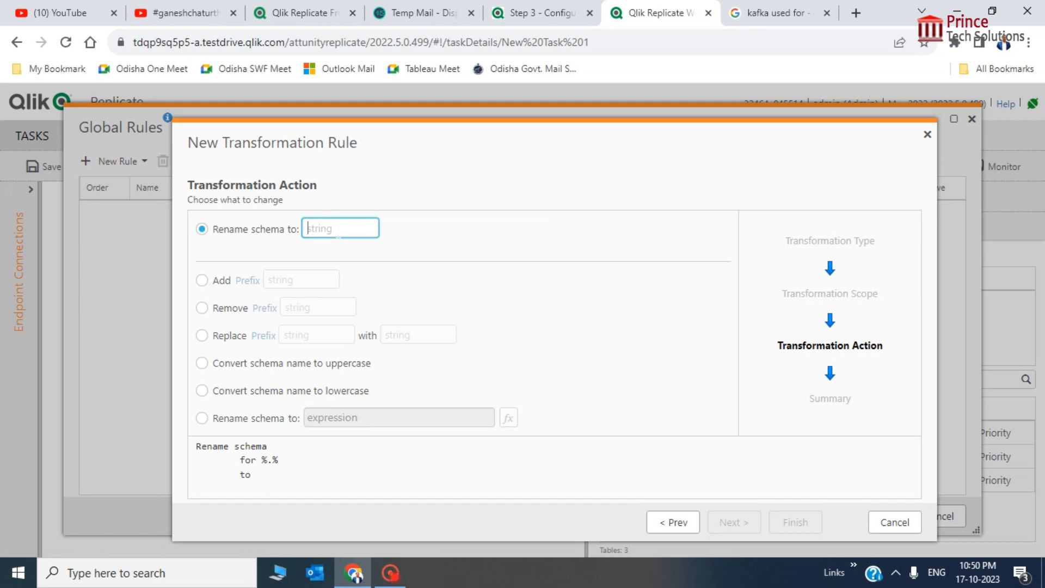
text(j)
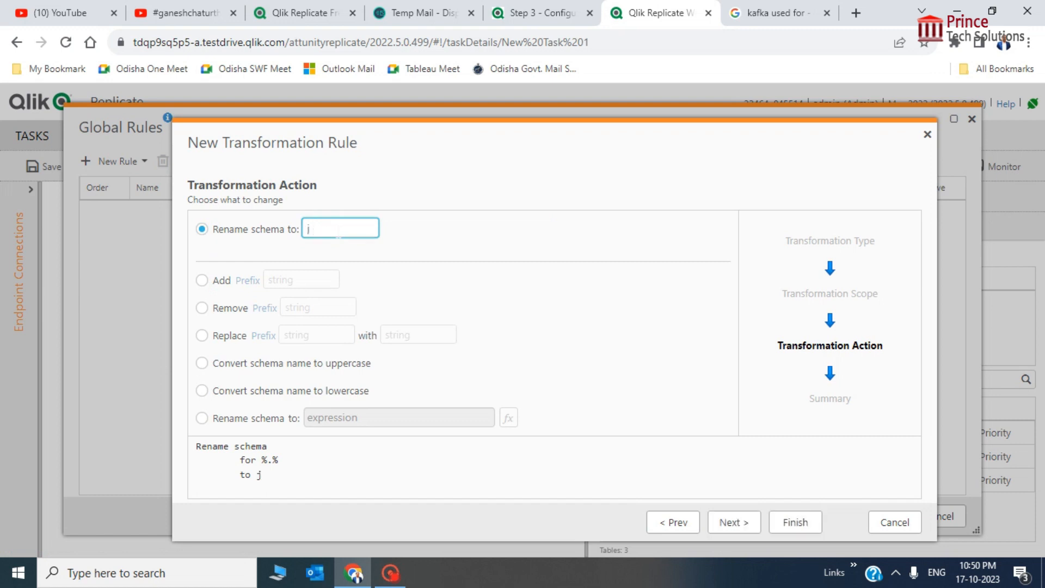
text(son)
click(734, 522)
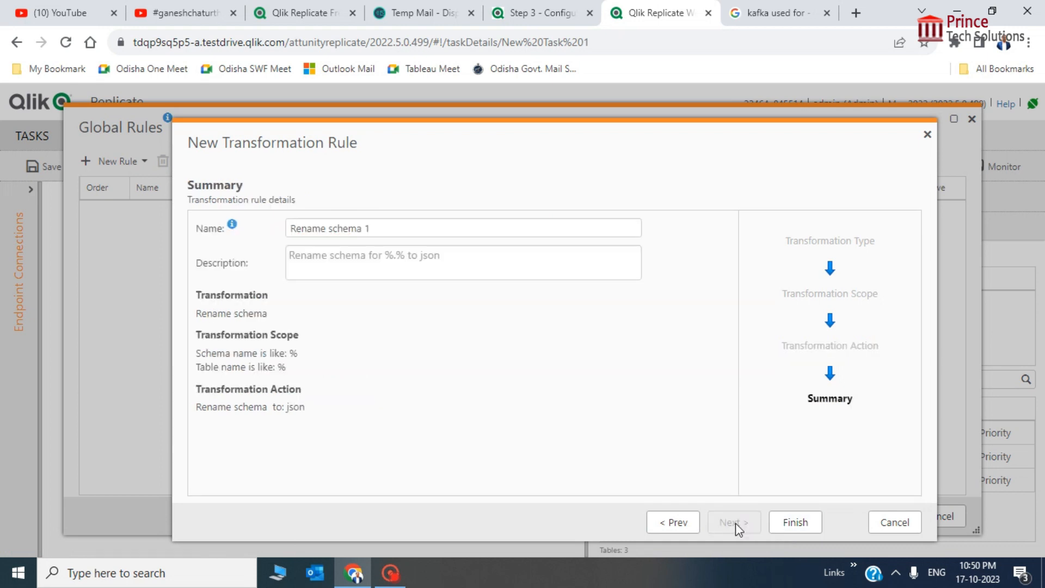
click(458, 224)
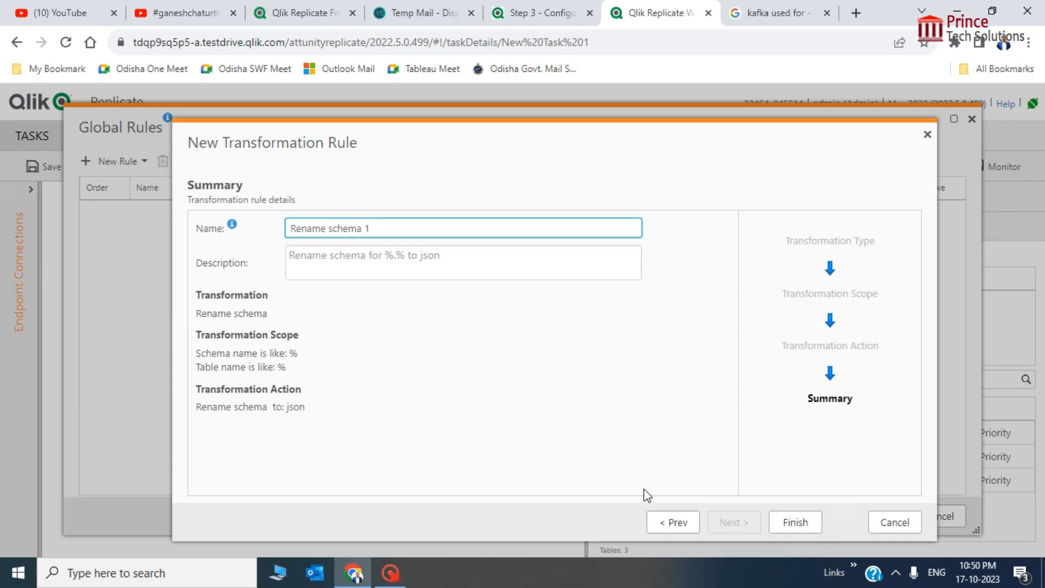
click(539, 12)
scroll(598, 352, up, 7)
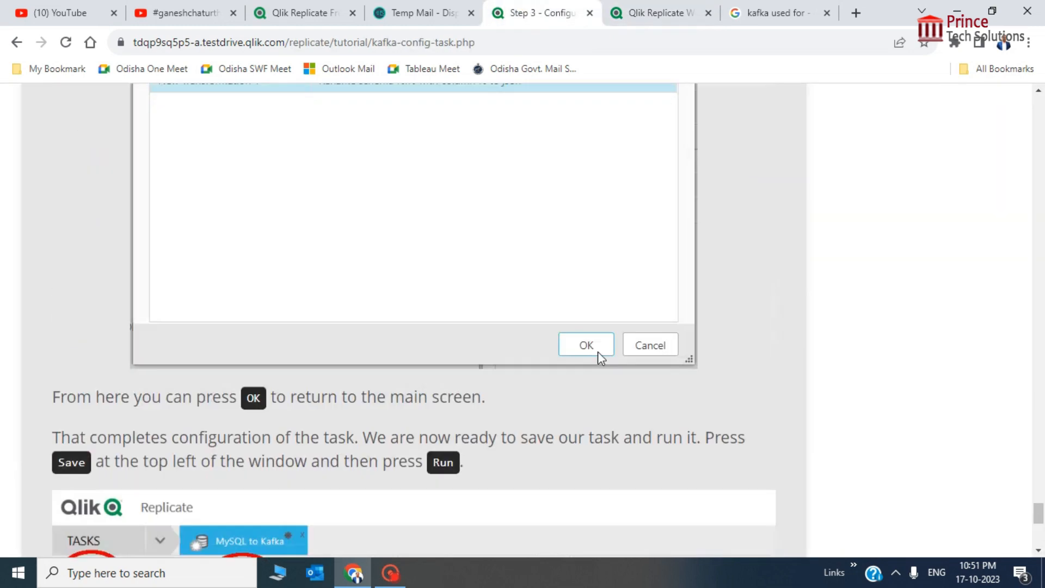
scroll(597, 352, up, 4)
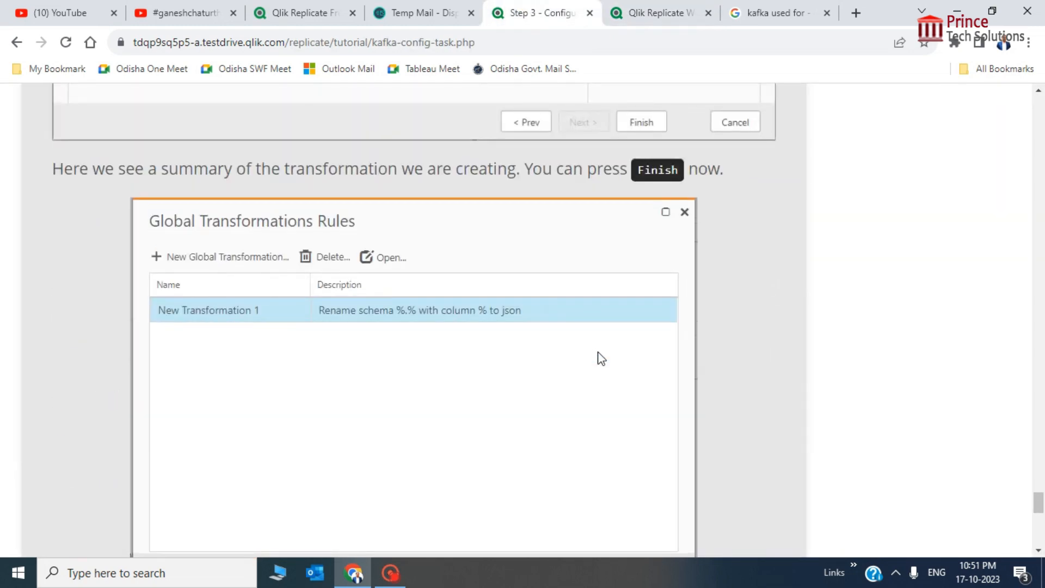
scroll(601, 358, up, 11)
scroll(599, 357, down, 12)
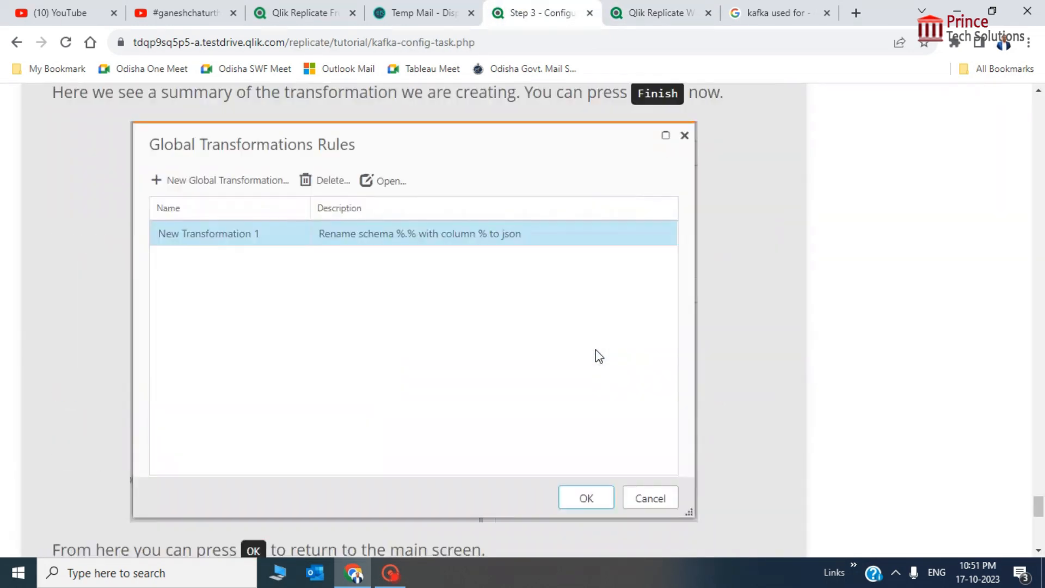
scroll(598, 356, down, 11)
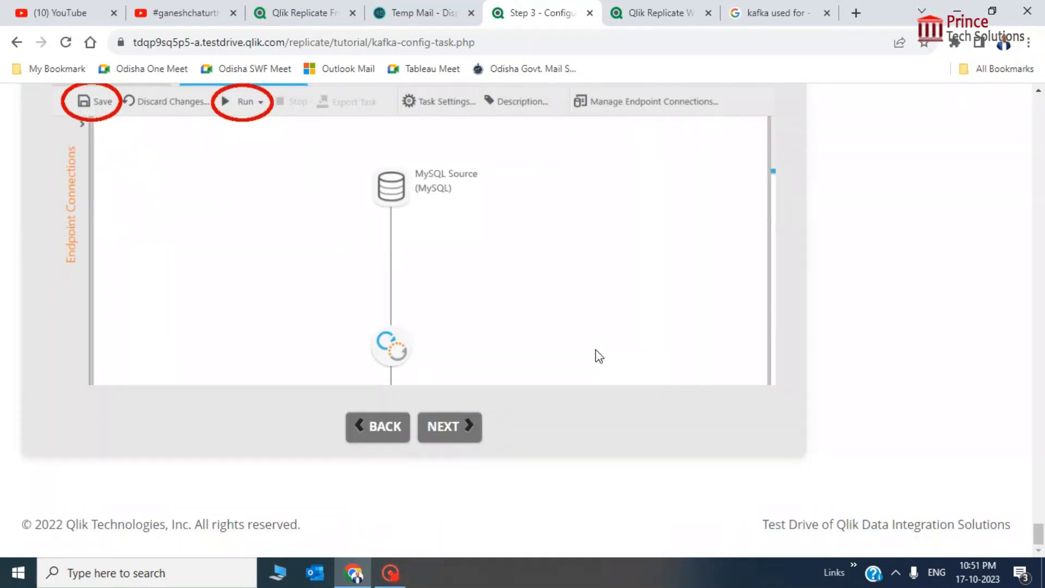
click(655, 13)
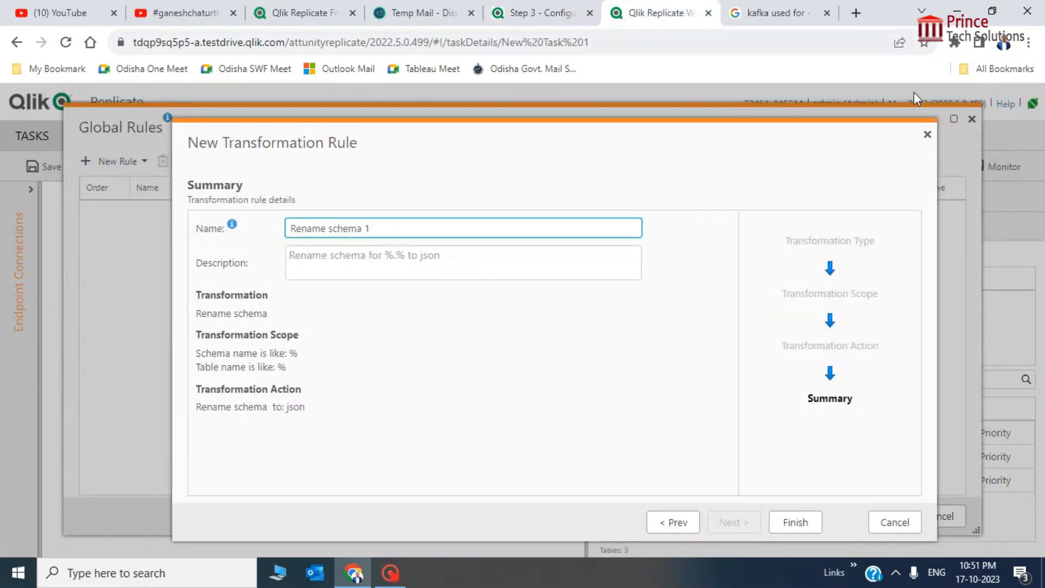
Finish the Rename schema 1 global rule and confirm the Global Rules with OK
click(795, 523)
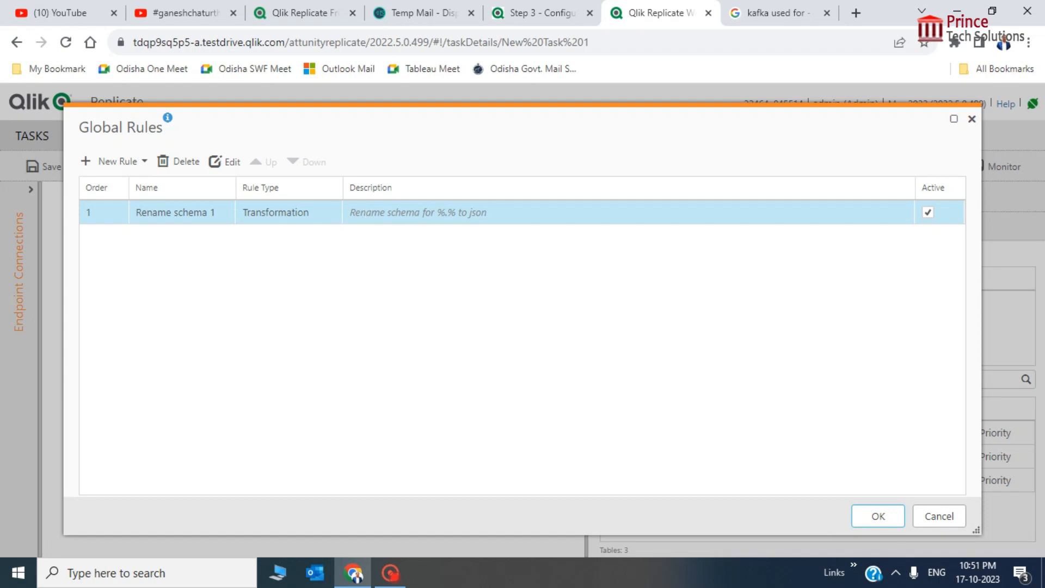
click(144, 161)
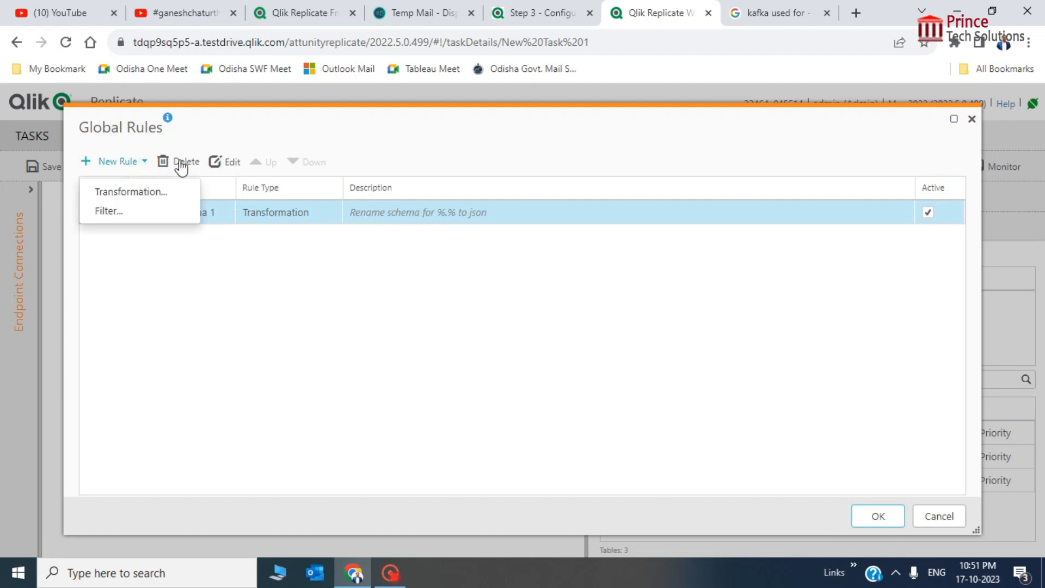
click(520, 126)
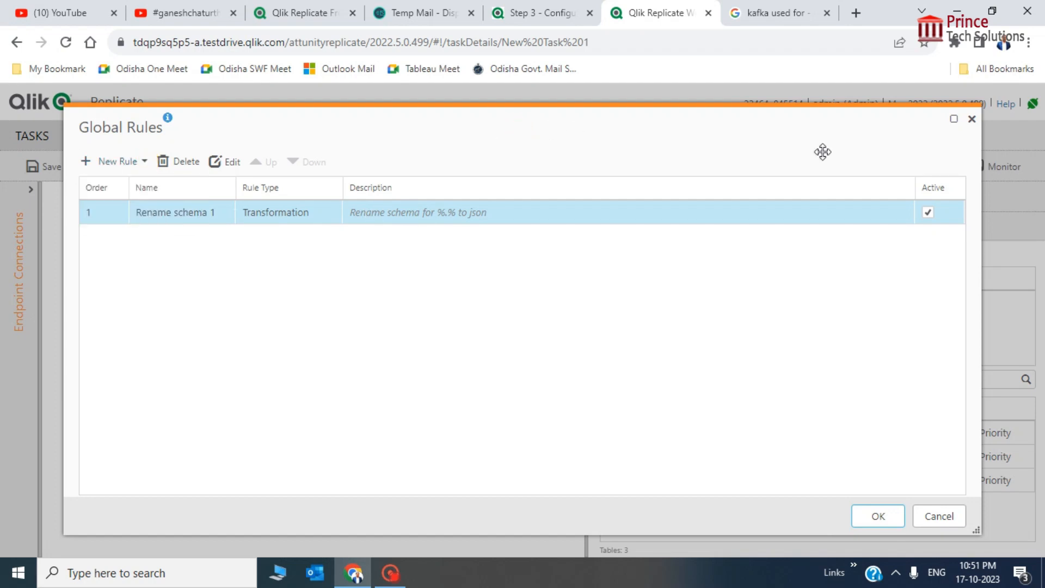
click(883, 515)
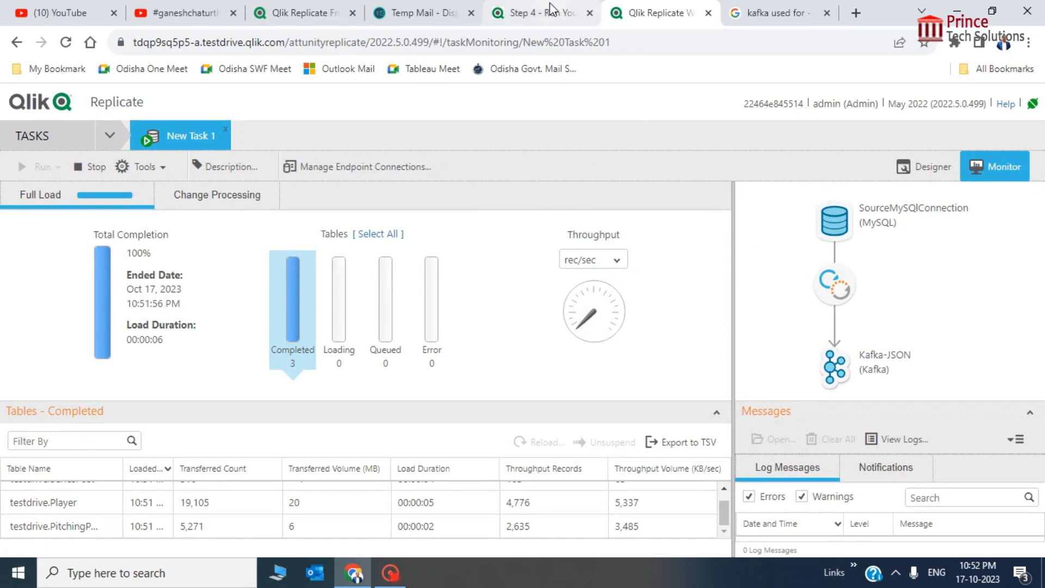
Check the tutorial's run-your-task page, then show the task's Change Processing statistics for PitchingPost
click(506, 10)
scroll(668, 375, down, 4)
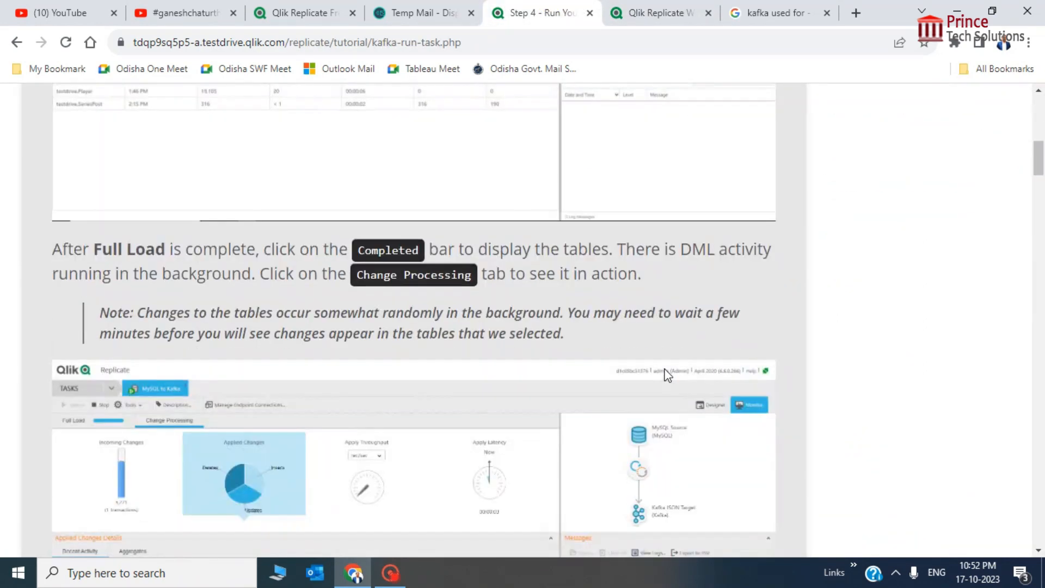
scroll(667, 376, down, 4)
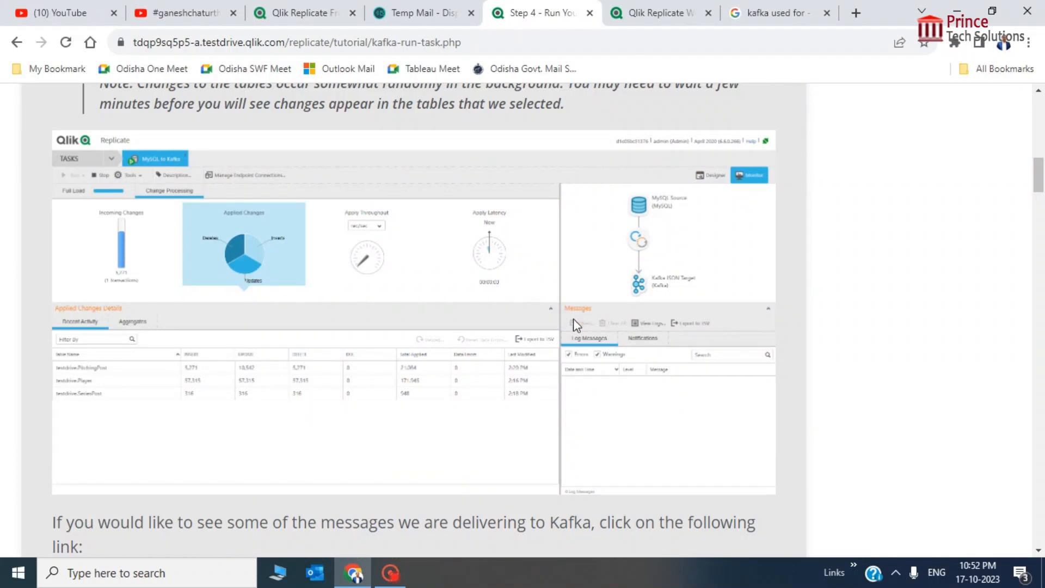
click(632, 10)
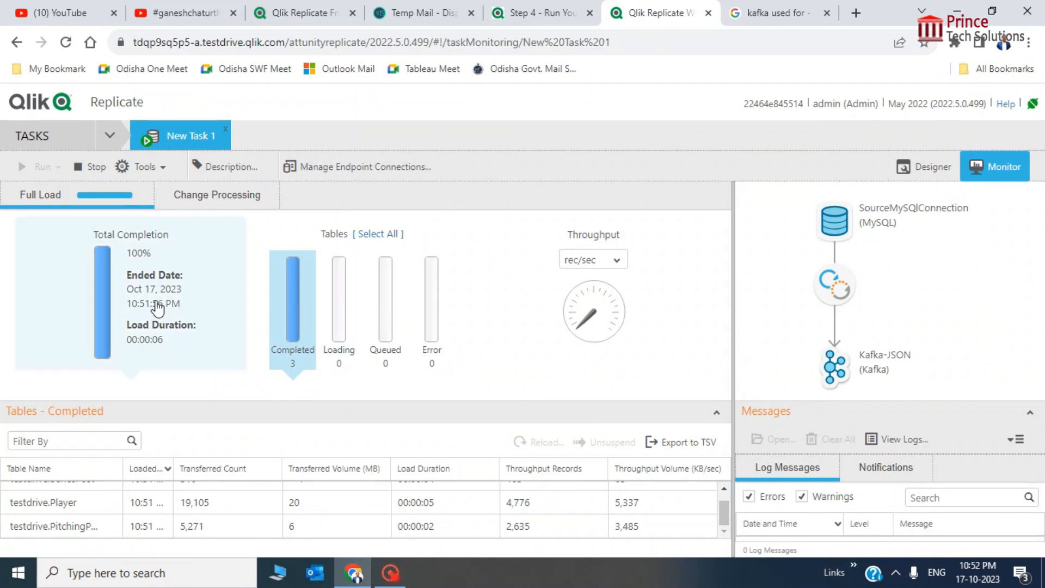
click(220, 206)
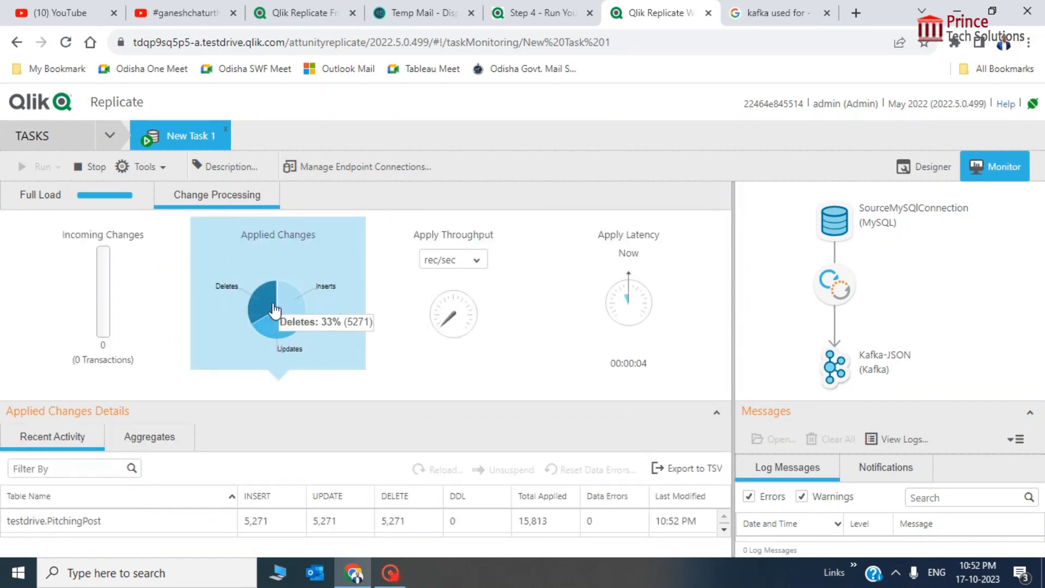
Switch Applied Changes Details between Aggregates and Recent Activity, ending on Aggregates totals of 24,376 each
mouse_move(298, 306)
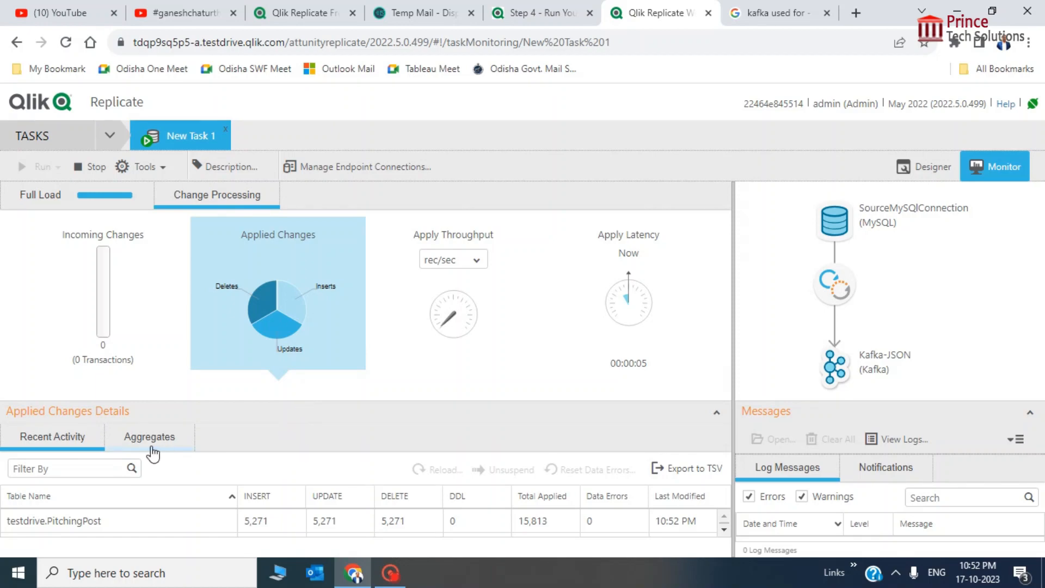
click(145, 443)
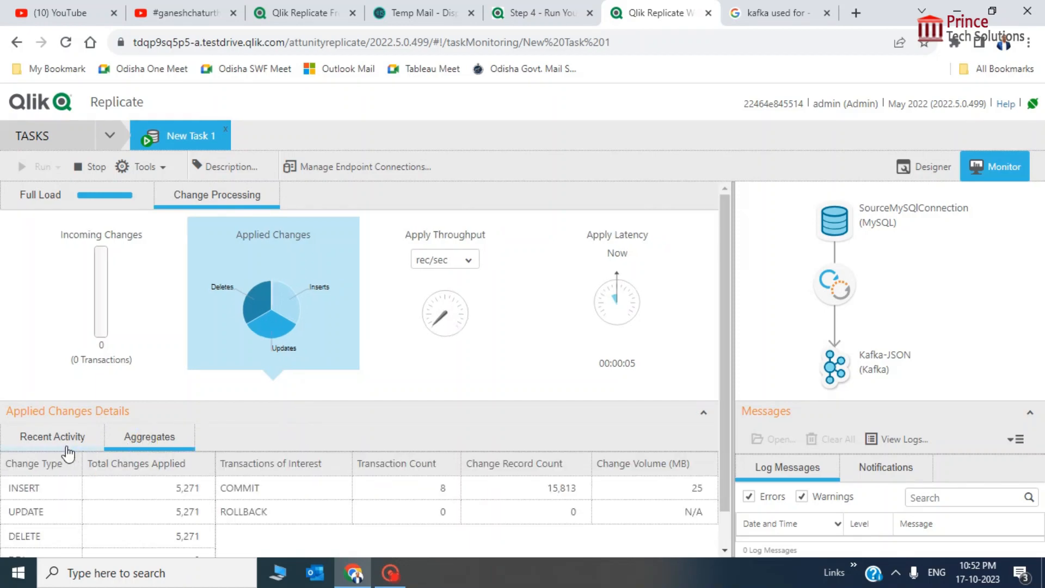
click(68, 453)
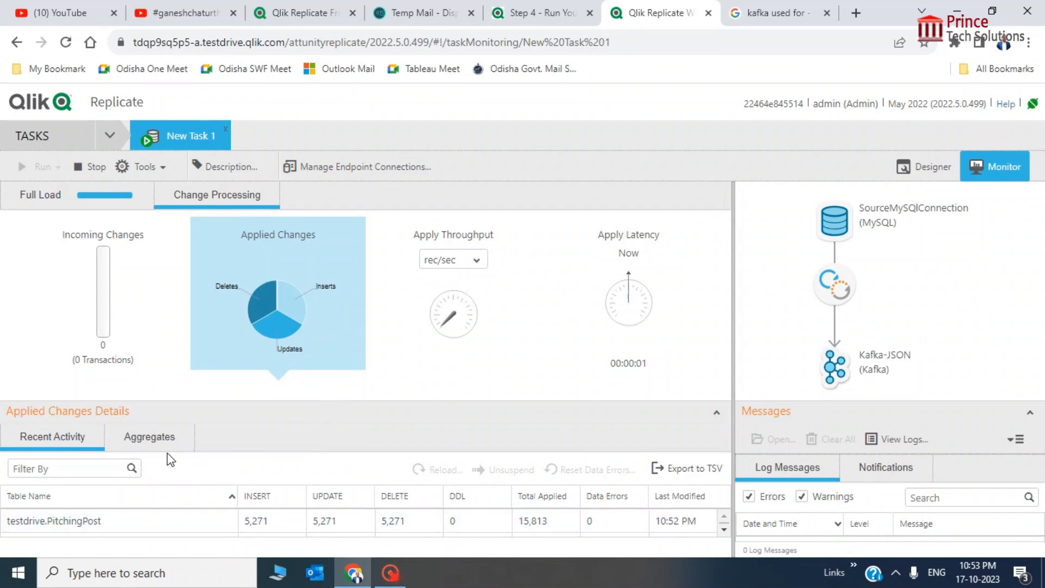
drag(154, 367, 408, 408)
click(409, 409)
scroll(284, 521, down, 1)
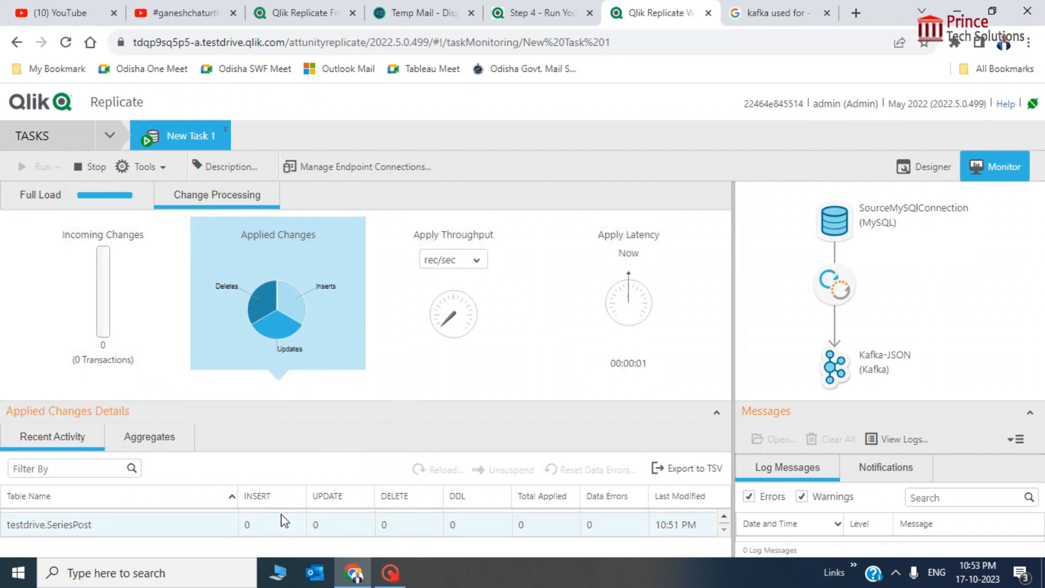
scroll(284, 521, up, 1)
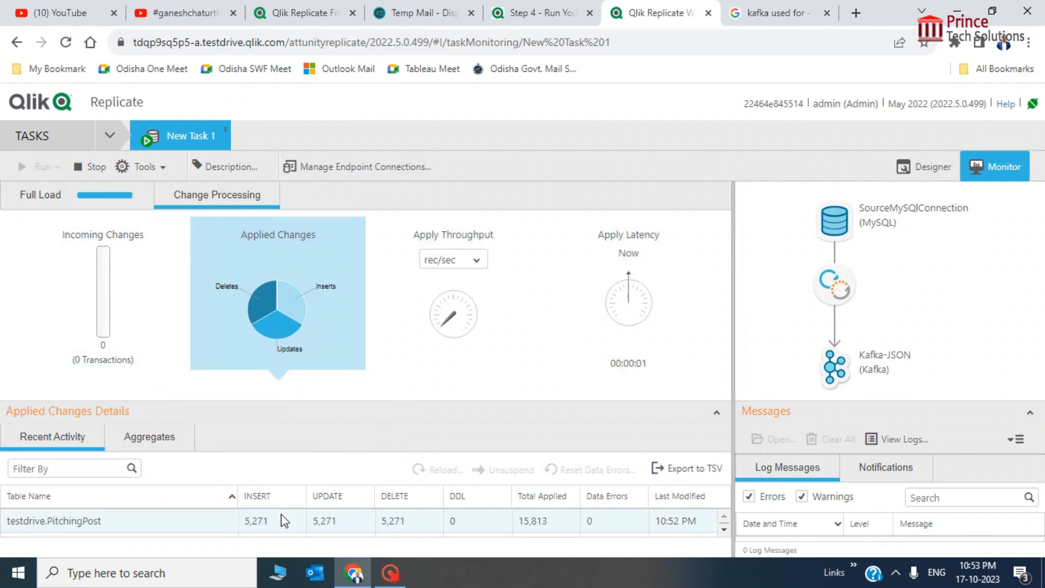
click(157, 450)
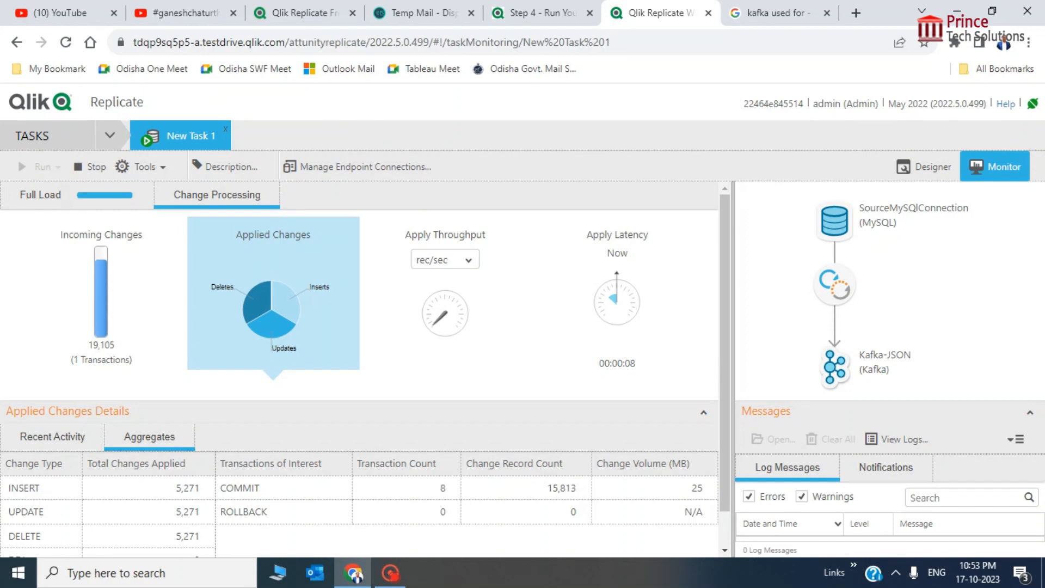
scroll(190, 490, down, 1)
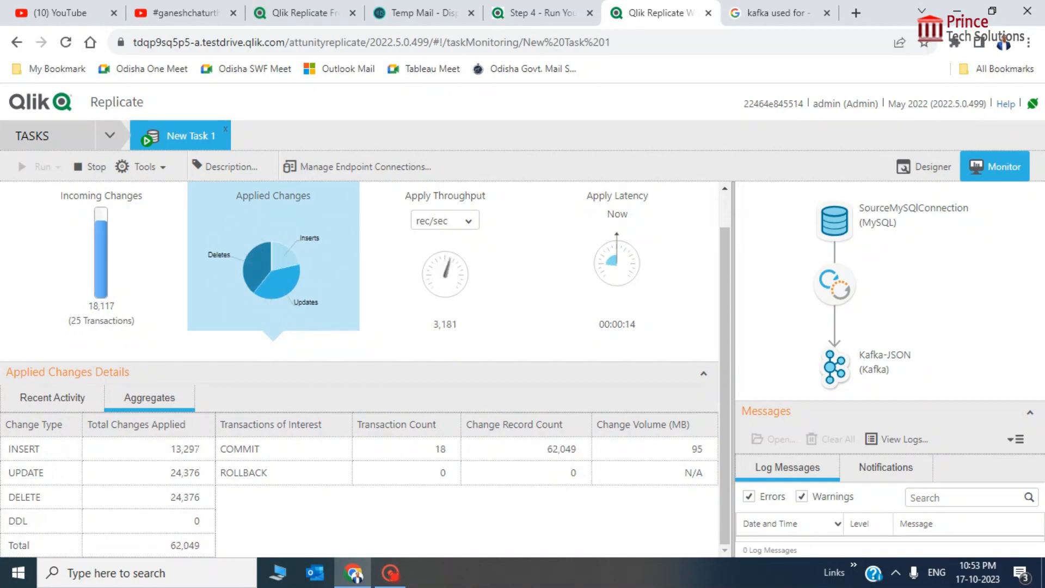
scroll(296, 303, up, 1)
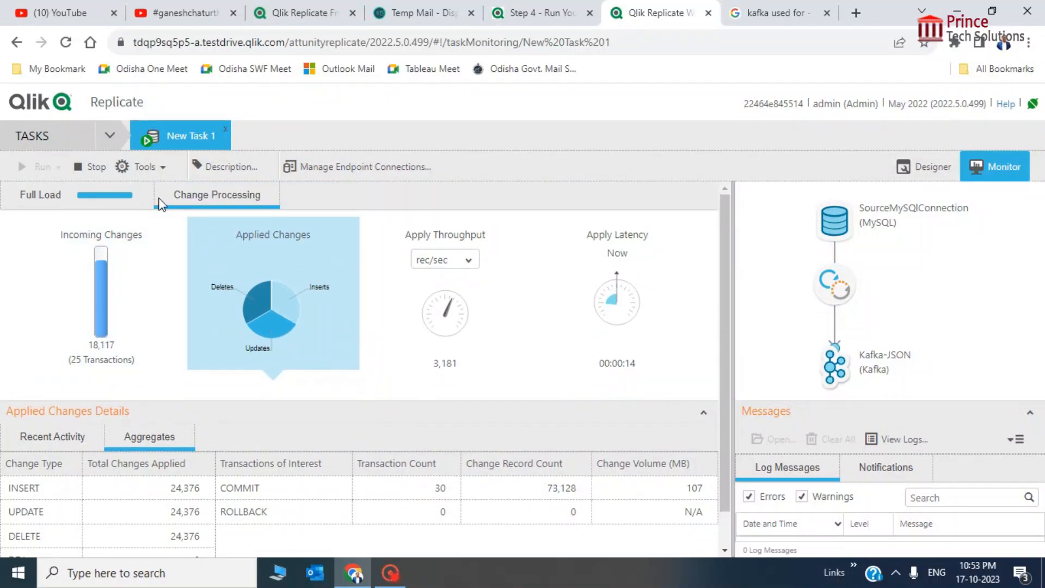
Switch the task monitor back to the Full Load results
click(115, 206)
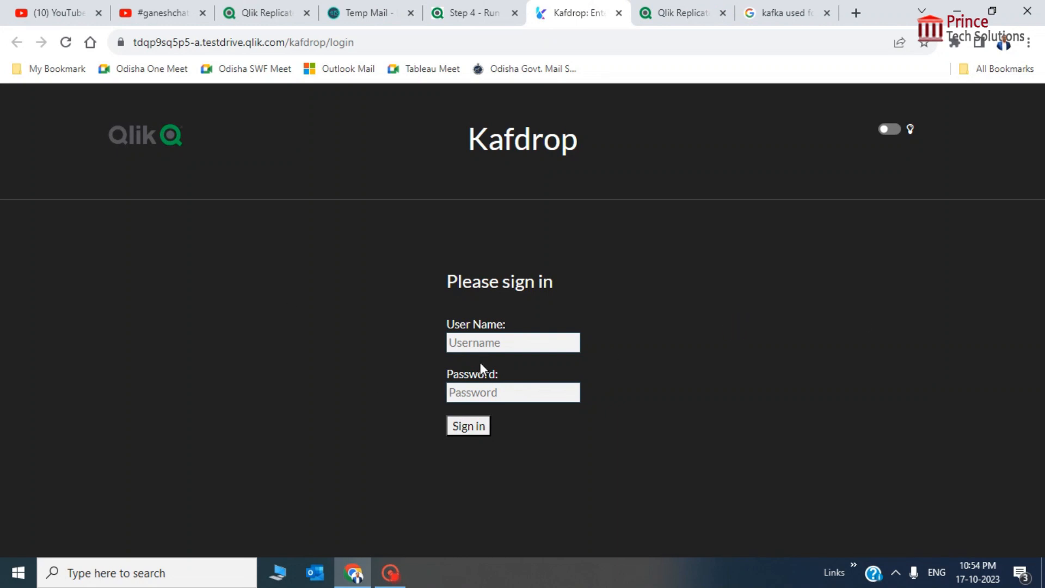
Sign in to Kafdrop with the username and the pasted account password
click(493, 344)
click(840, 340)
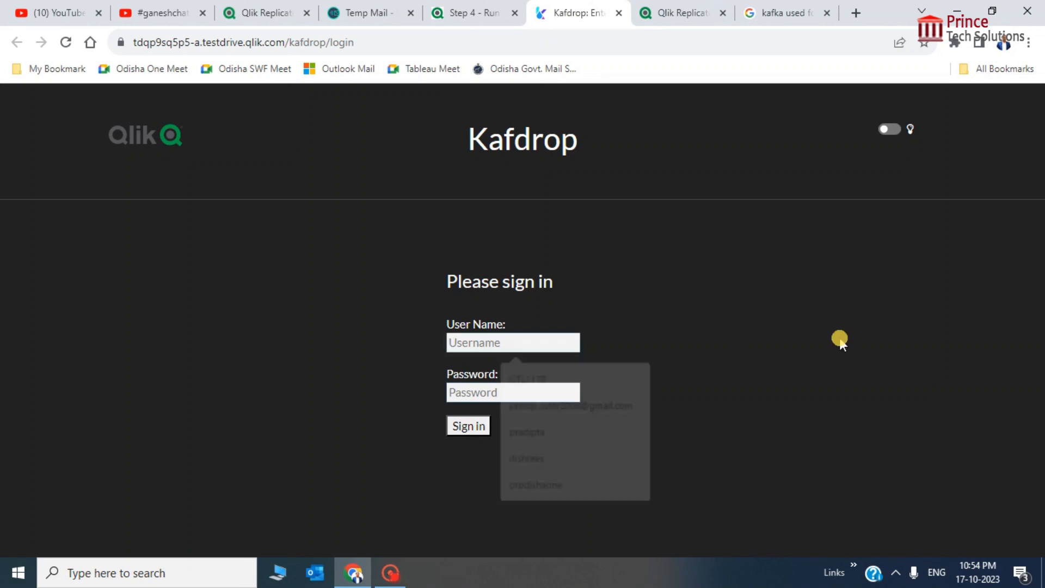
click(520, 395)
click(491, 344)
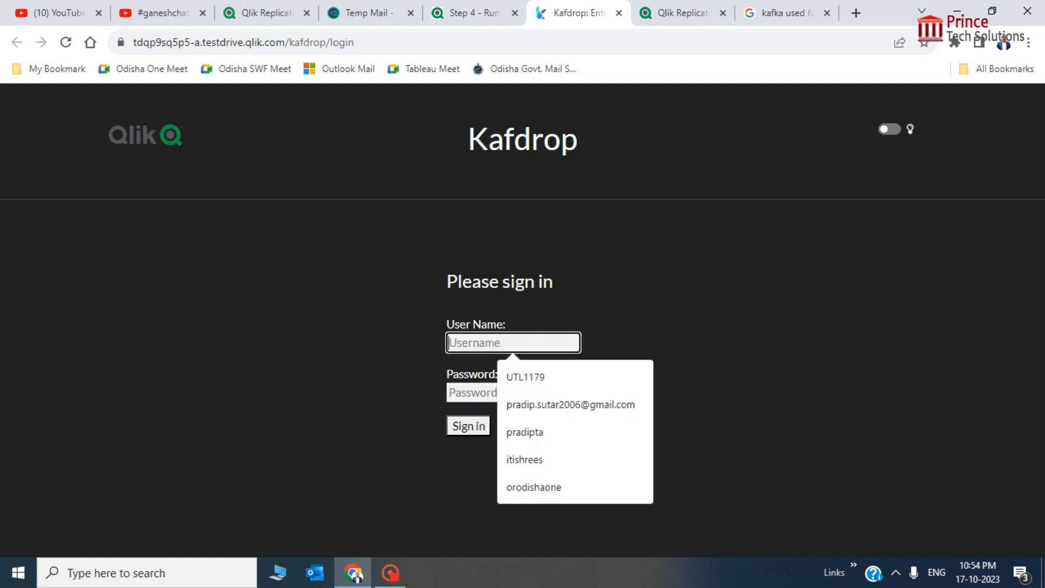
text(admin)
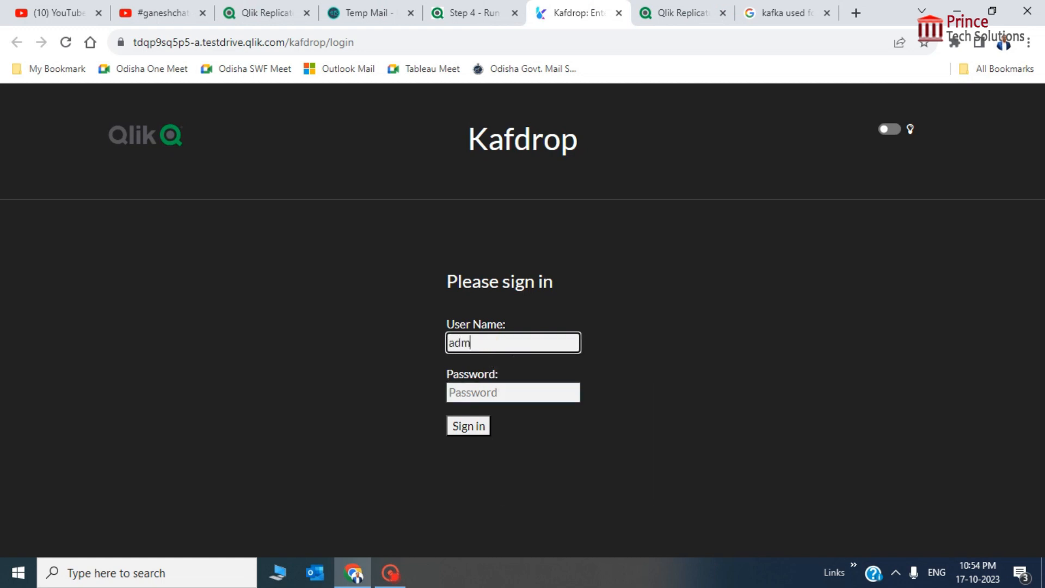
key(Tab)
key(ctrl+v)
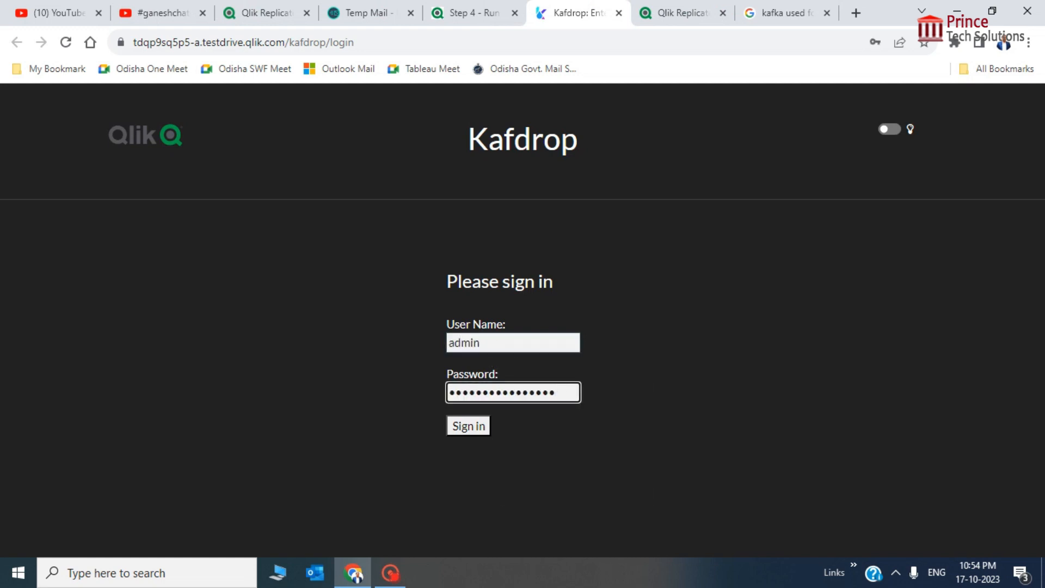
click(467, 427)
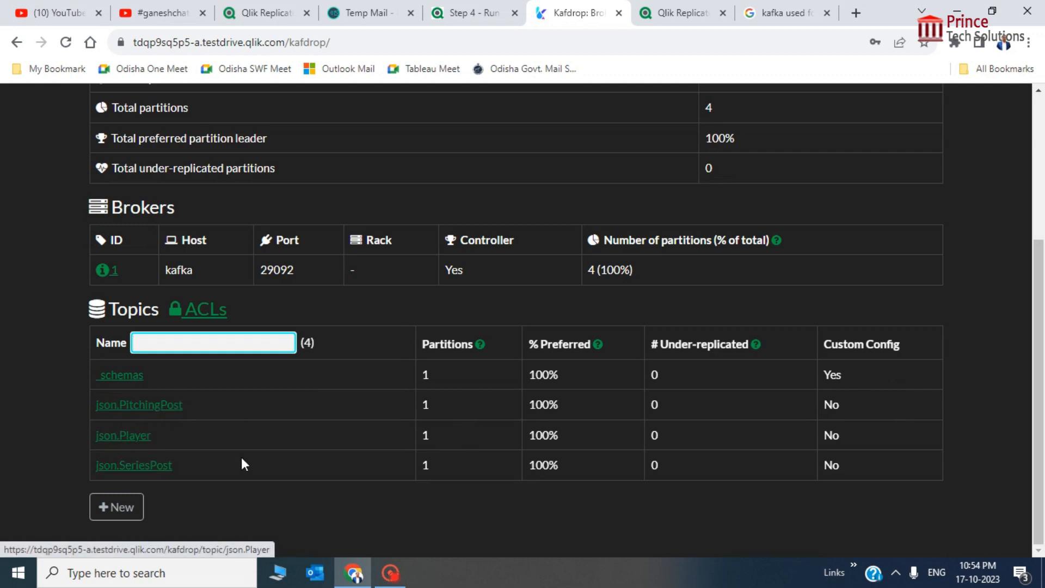
Check the json.PitchingPost topic's total size of 21084, then return Home
click(154, 412)
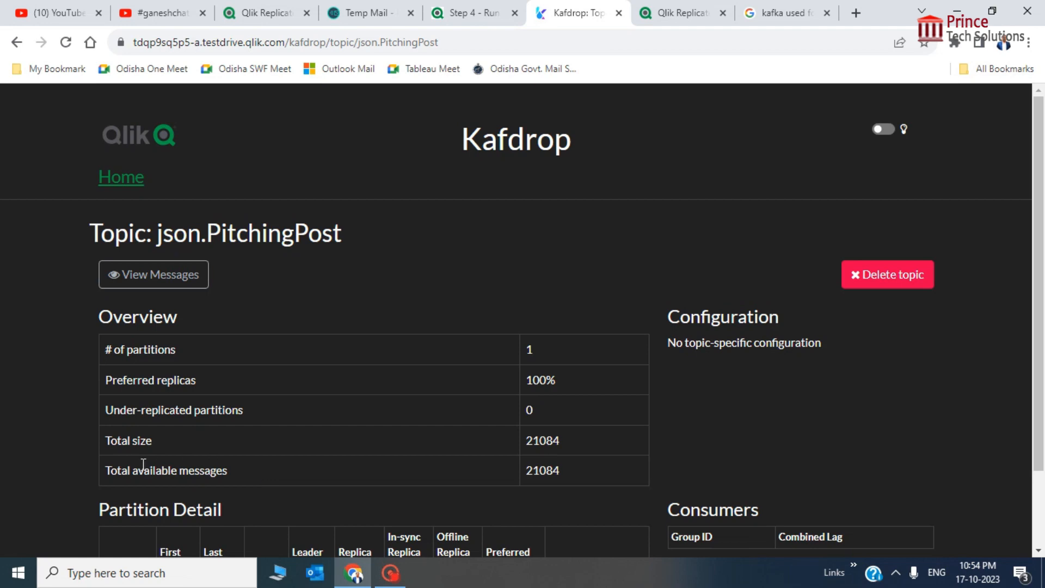
click(136, 445)
drag(526, 438, 566, 445)
click(590, 443)
scroll(577, 446, down, 2)
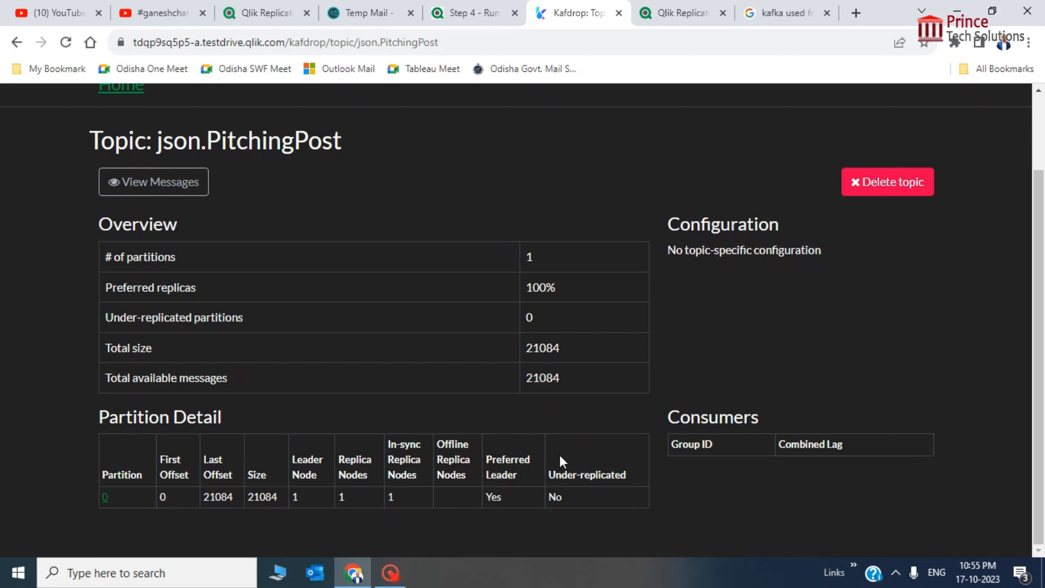
scroll(383, 484, up, 2)
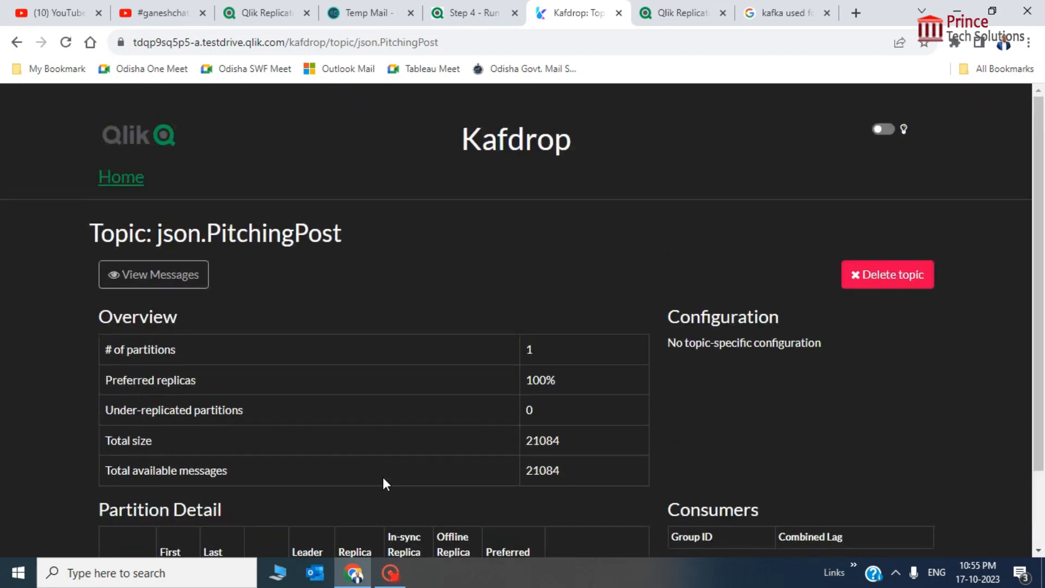
click(122, 187)
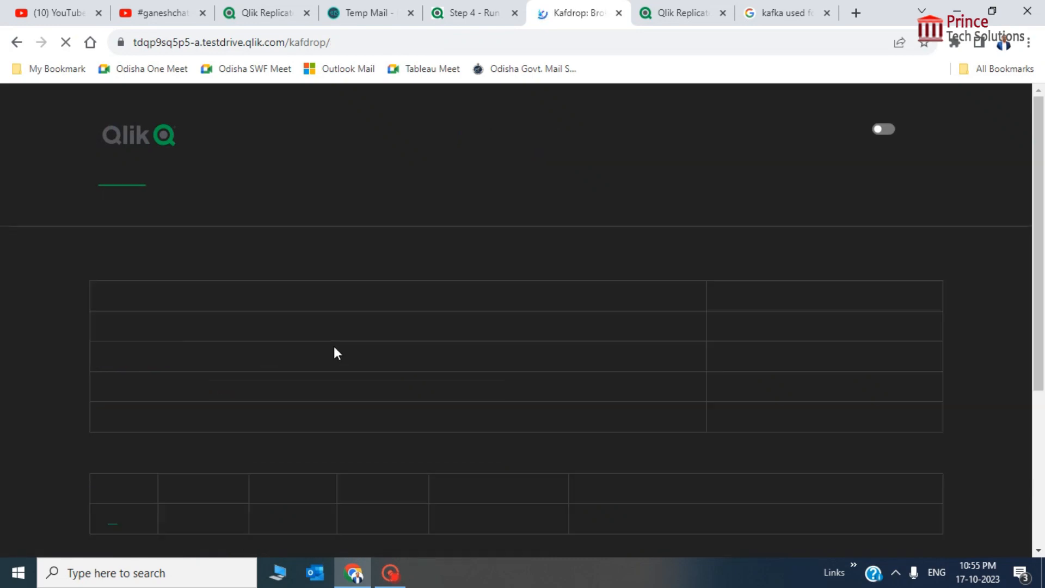
Check the json.Player topic's total size of 76420, then return Home
click(123, 437)
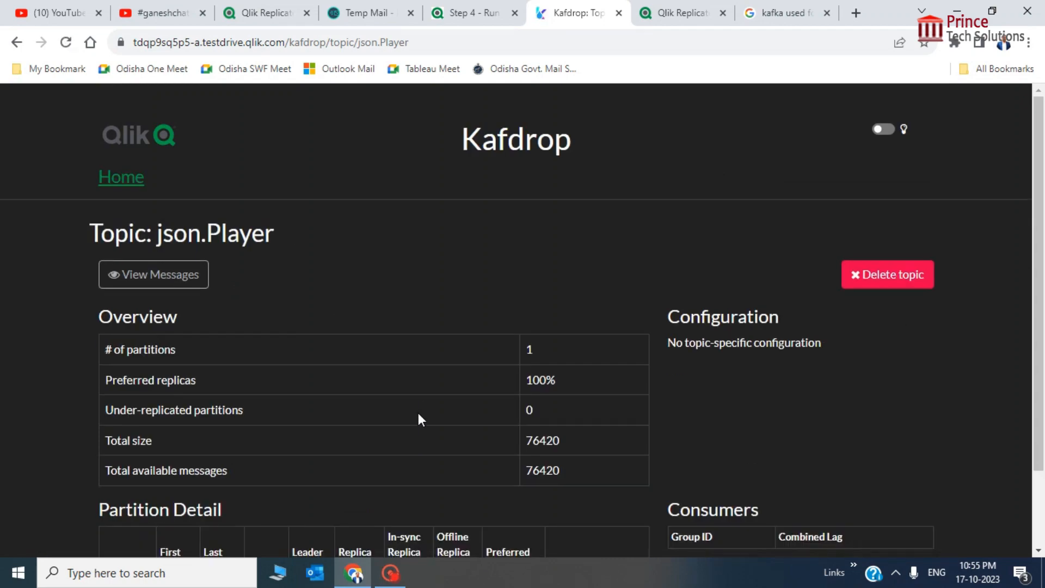
scroll(419, 419, down, 2)
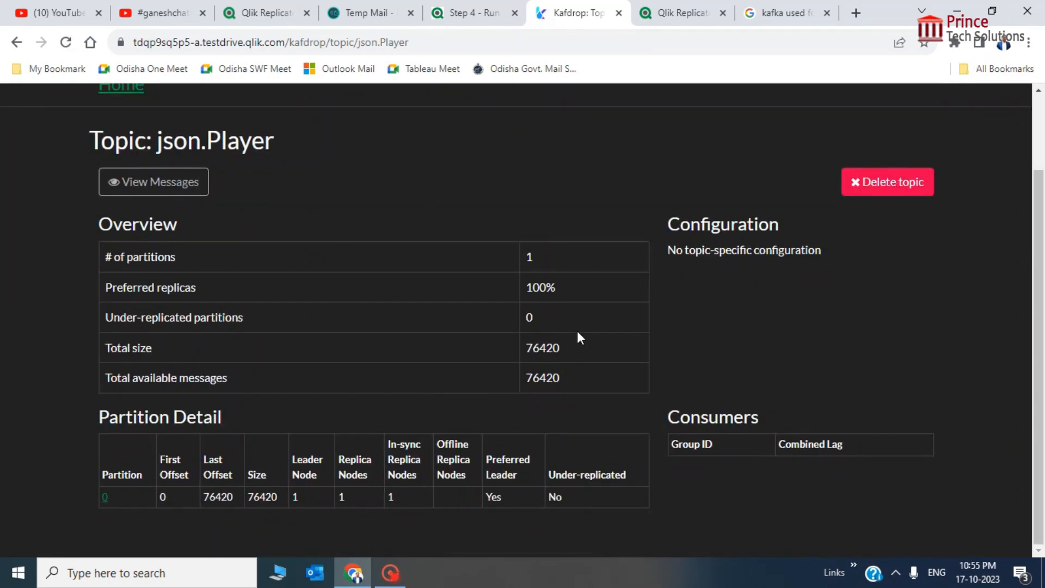
double_click(543, 353)
click(109, 209)
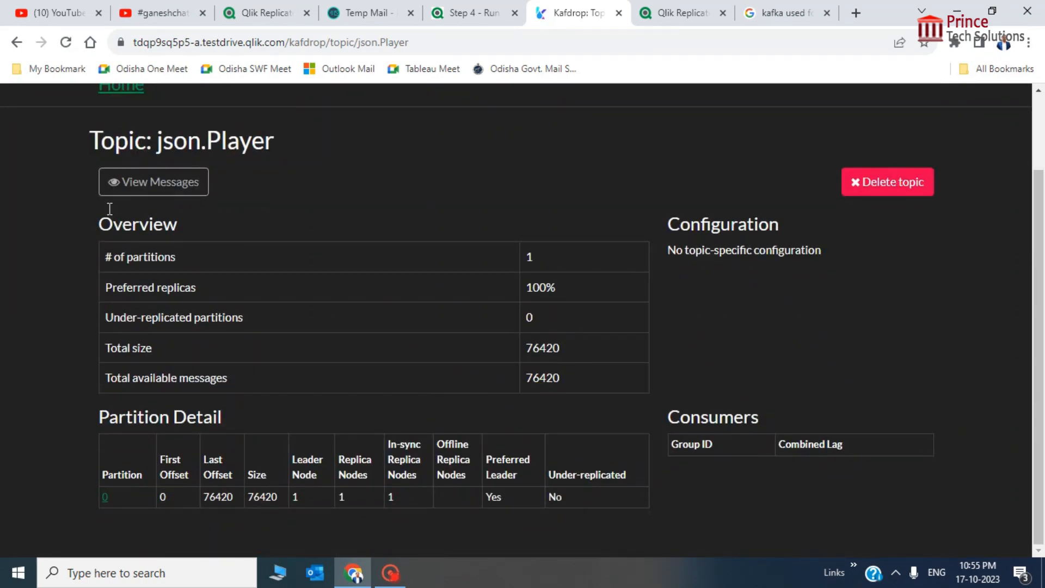
click(117, 90)
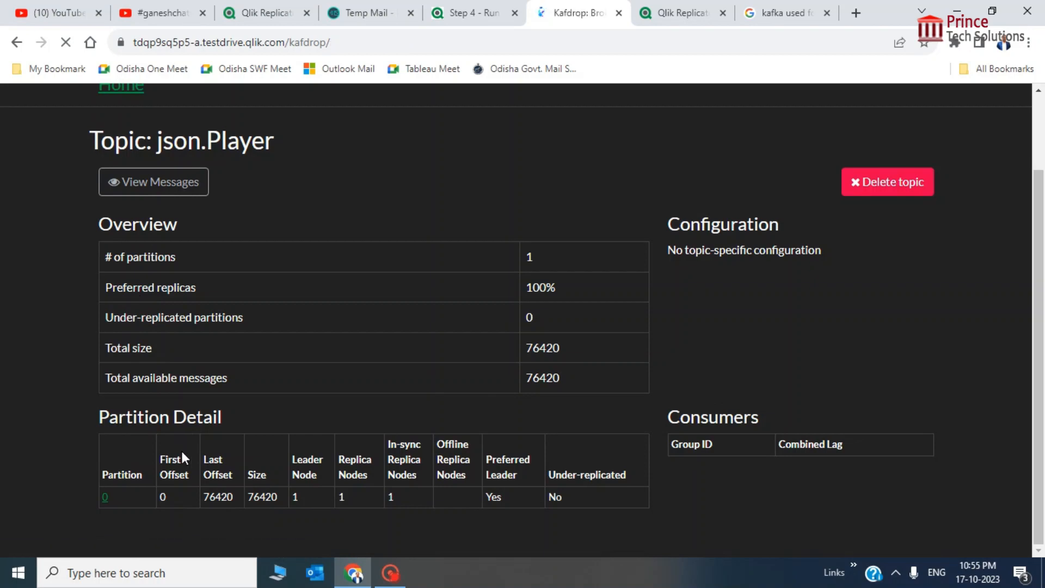
Inspect the json.SeriesPost topic page, then return to the Home broker overview
click(142, 468)
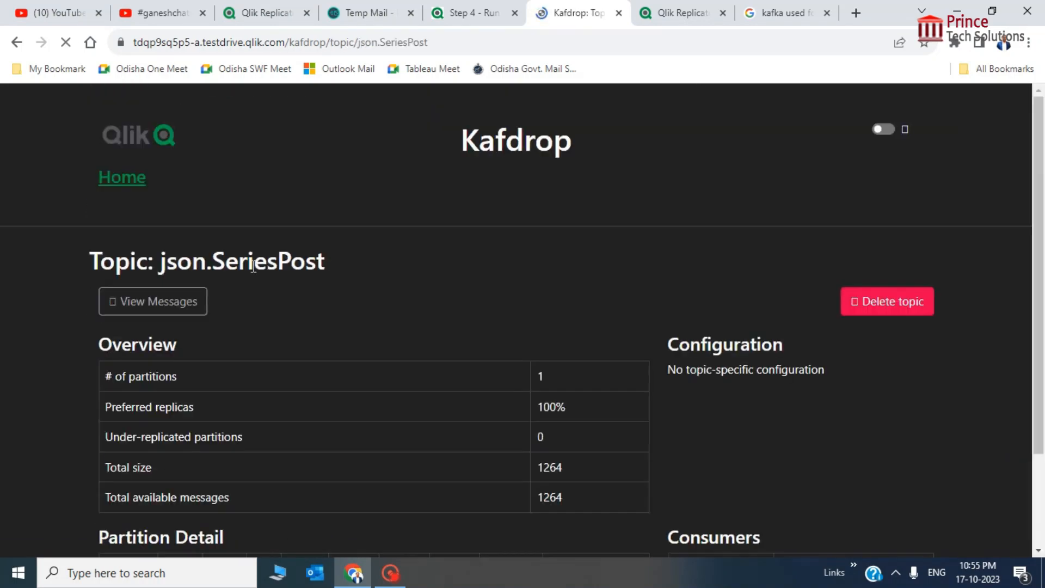
scroll(351, 342, down, 1)
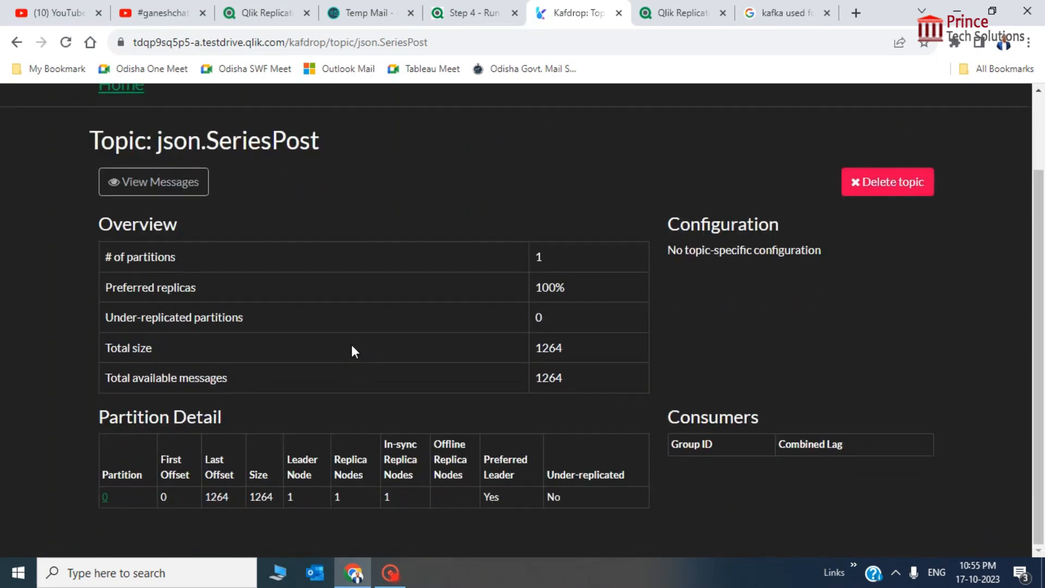
scroll(350, 342, down, 1)
scroll(185, 279, up, 2)
click(111, 179)
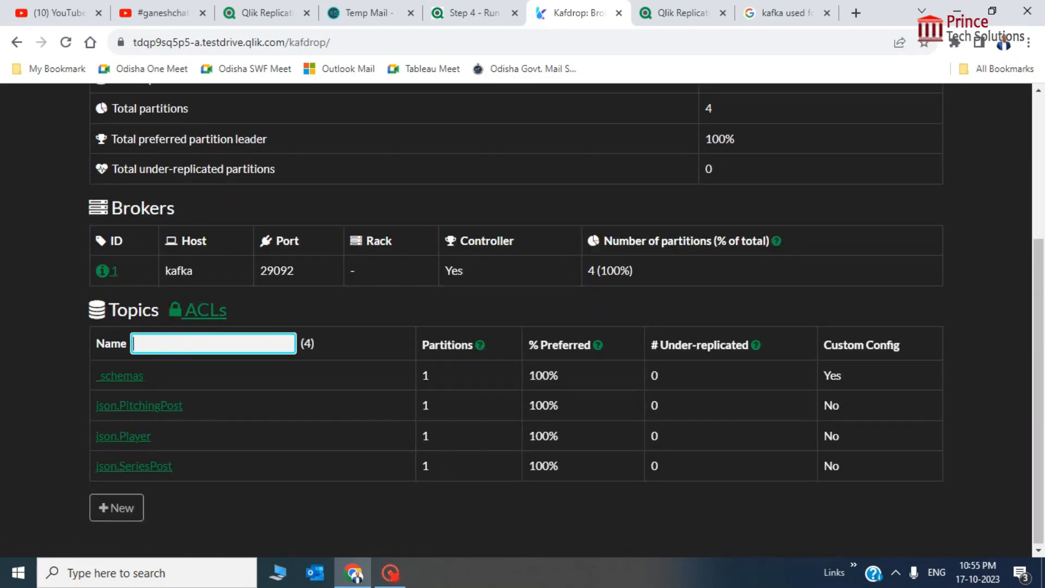
scroll(179, 341, up, 4)
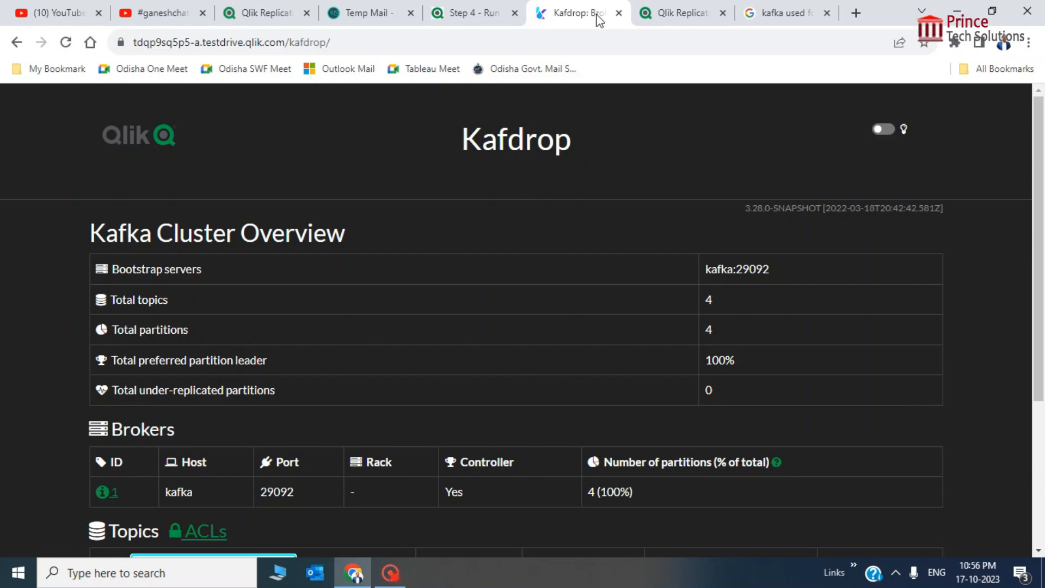
Open the json.PitchingPost messages view and set the key format to AVRO
scroll(604, 259, down, 3)
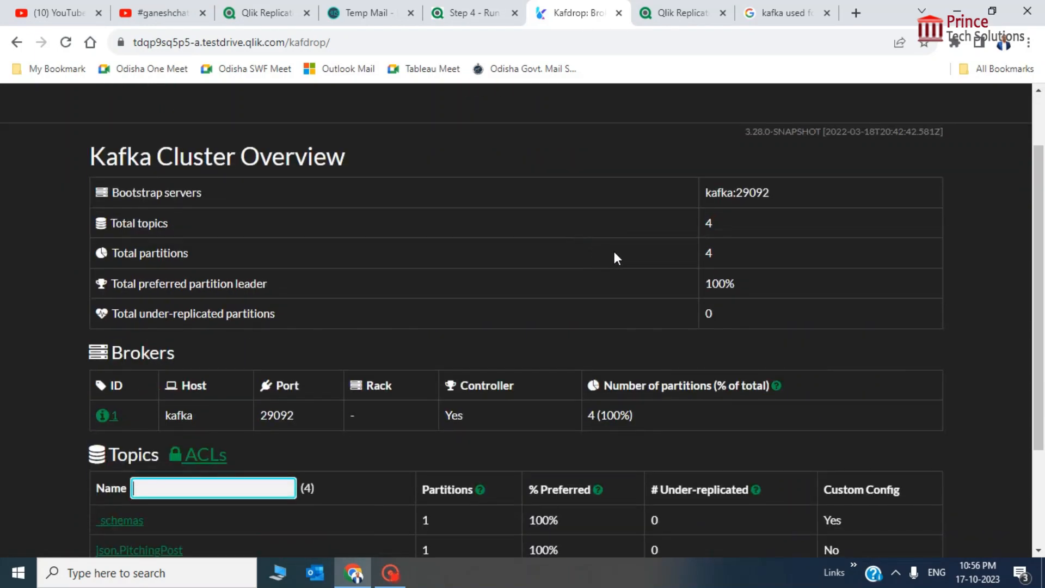
scroll(468, 288, down, 2)
click(155, 408)
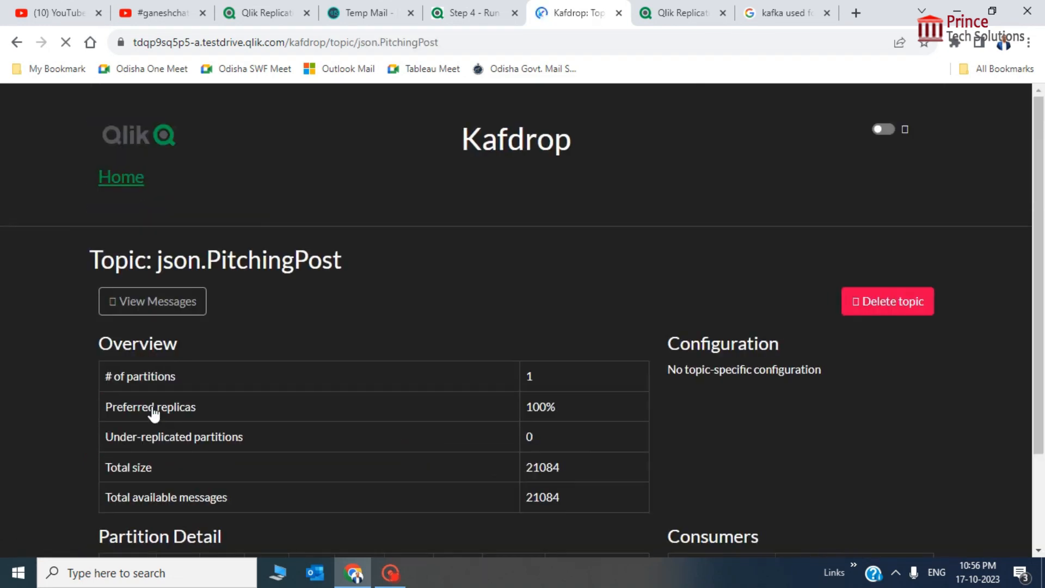
click(157, 281)
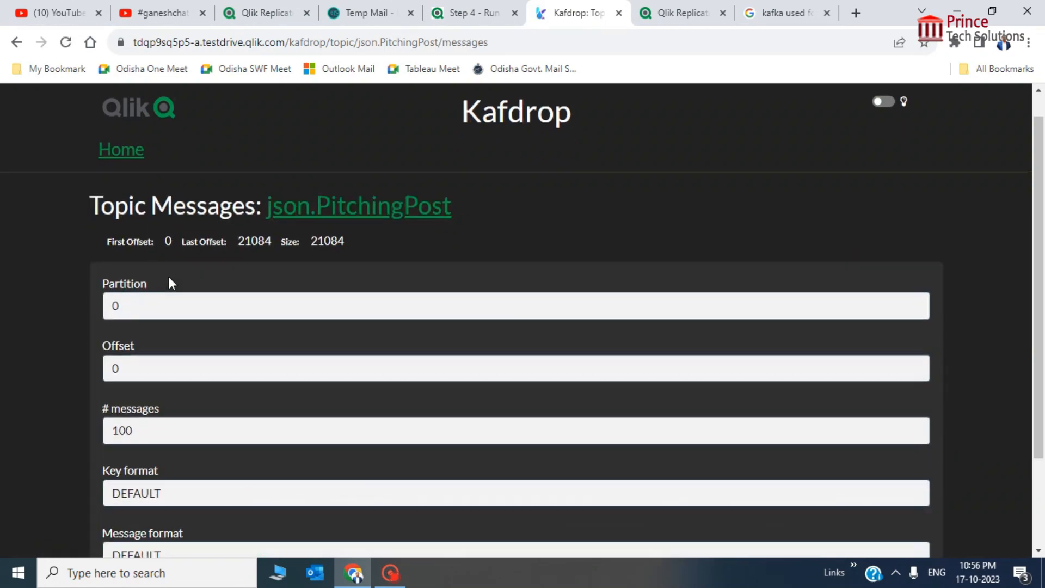
scroll(177, 280, down, 2)
click(145, 377)
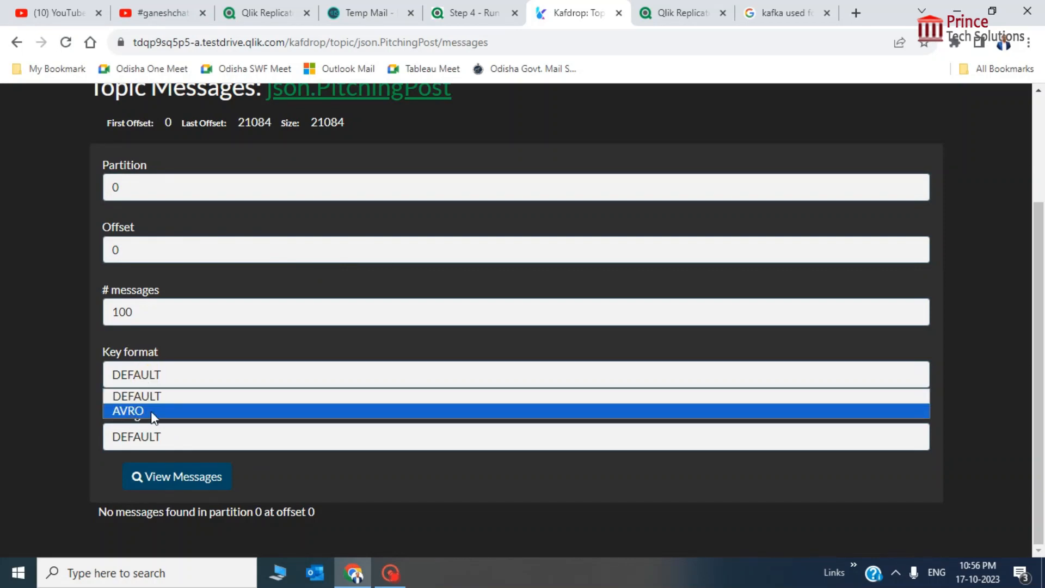
click(152, 410)
Set the message format to AVRO, fetch messages, then go back from the server error page
click(156, 439)
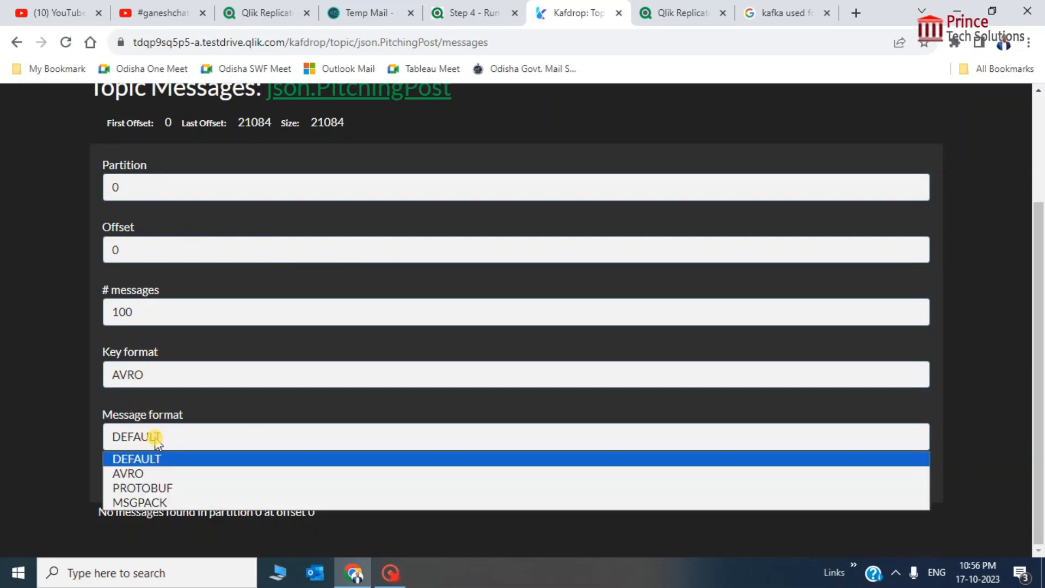
click(154, 436)
click(155, 436)
click(155, 436)
click(154, 437)
click(144, 469)
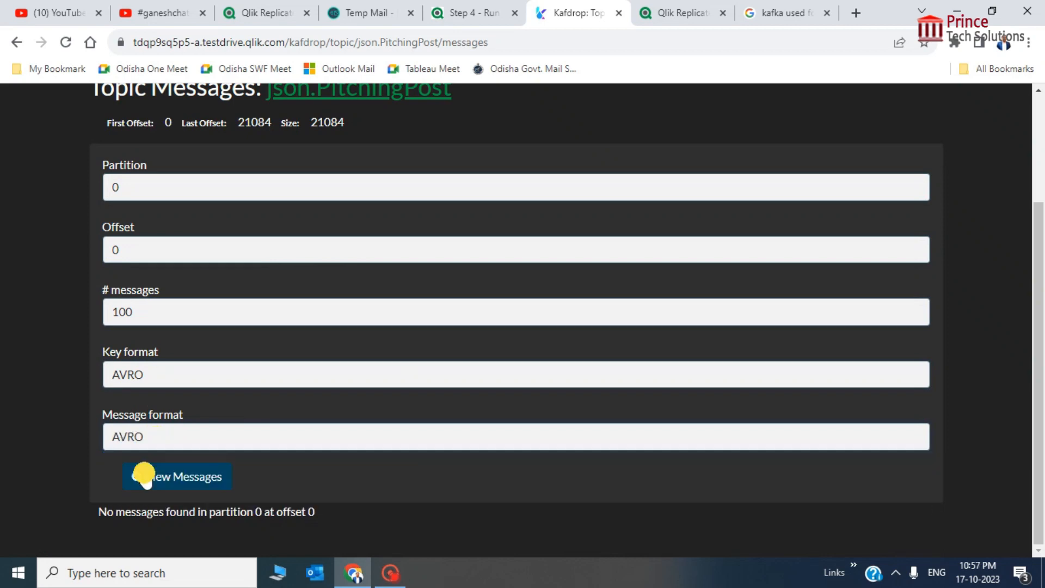
click(153, 257)
click(180, 478)
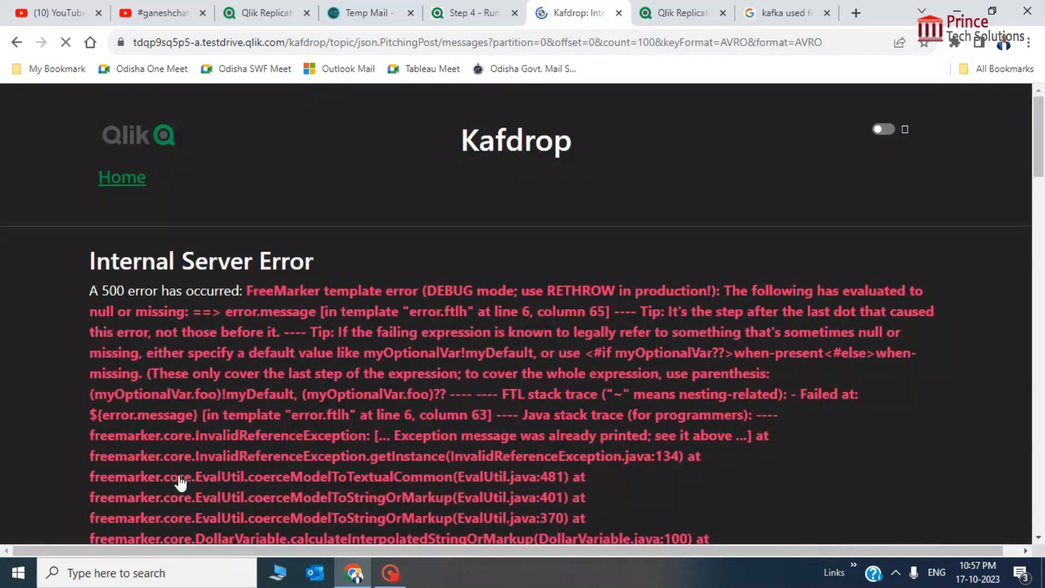
scroll(284, 332, down, 4)
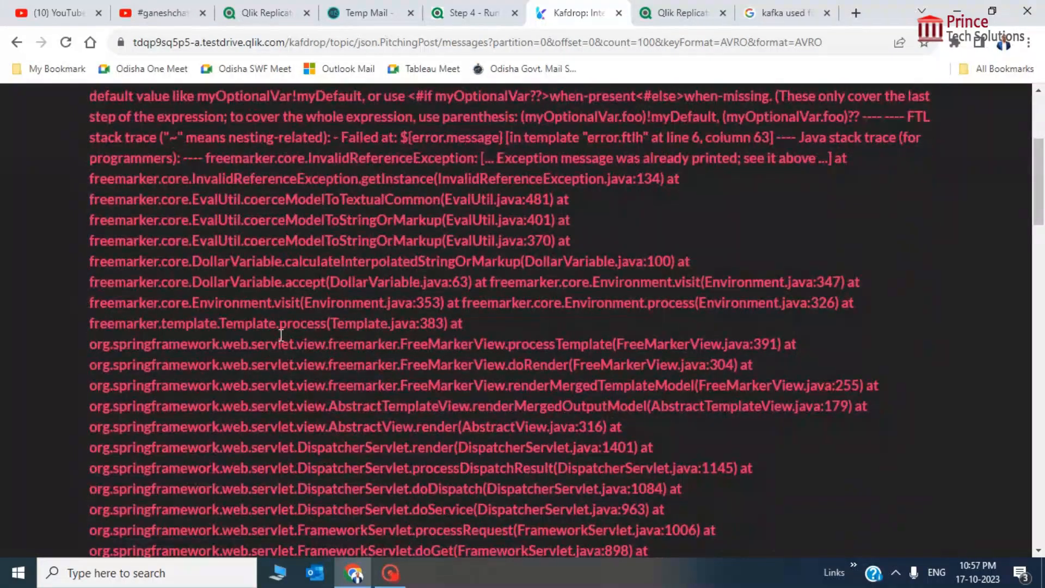
key(alt+Left)
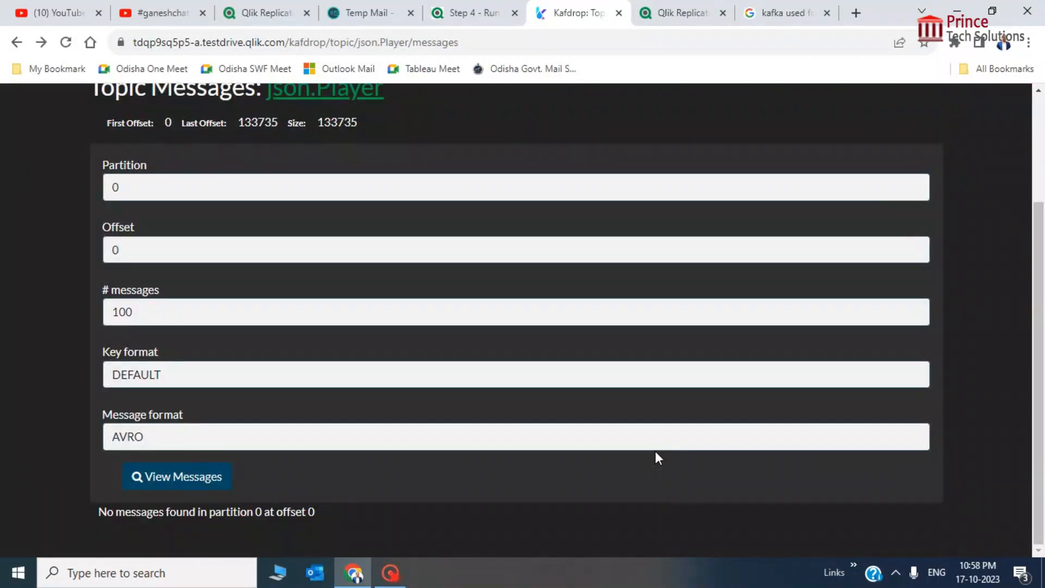
Reopen json.PitchingPost to confirm its total size grew to 36897, then return Home
scroll(302, 382, up, 1)
scroll(301, 382, up, 2)
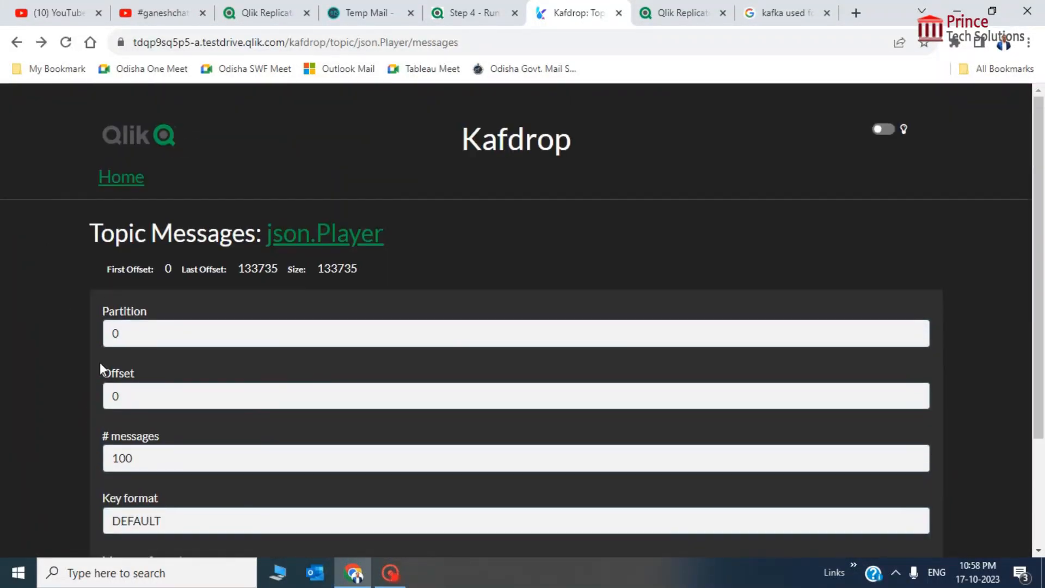
click(120, 181)
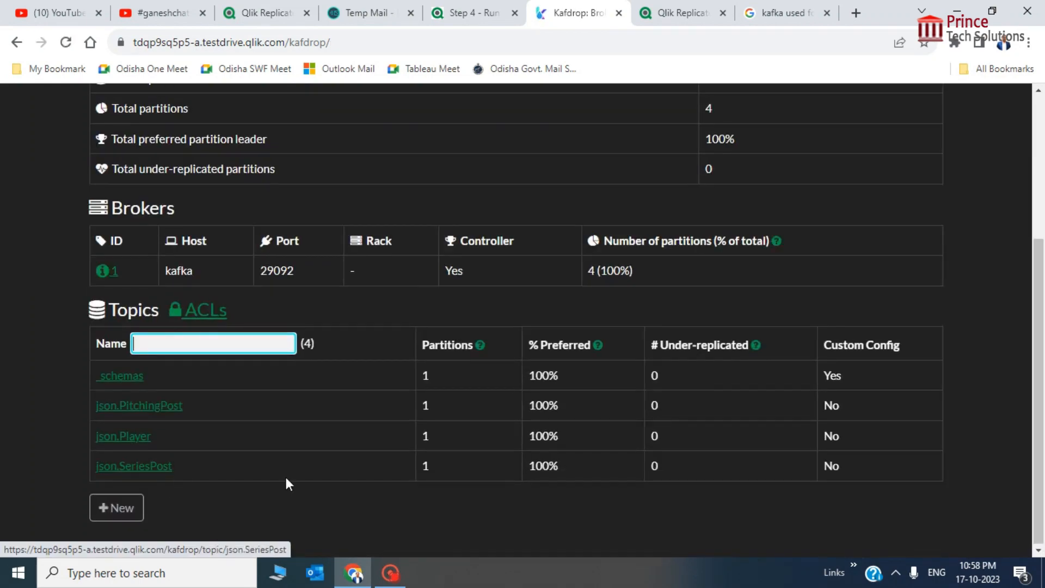
click(249, 494)
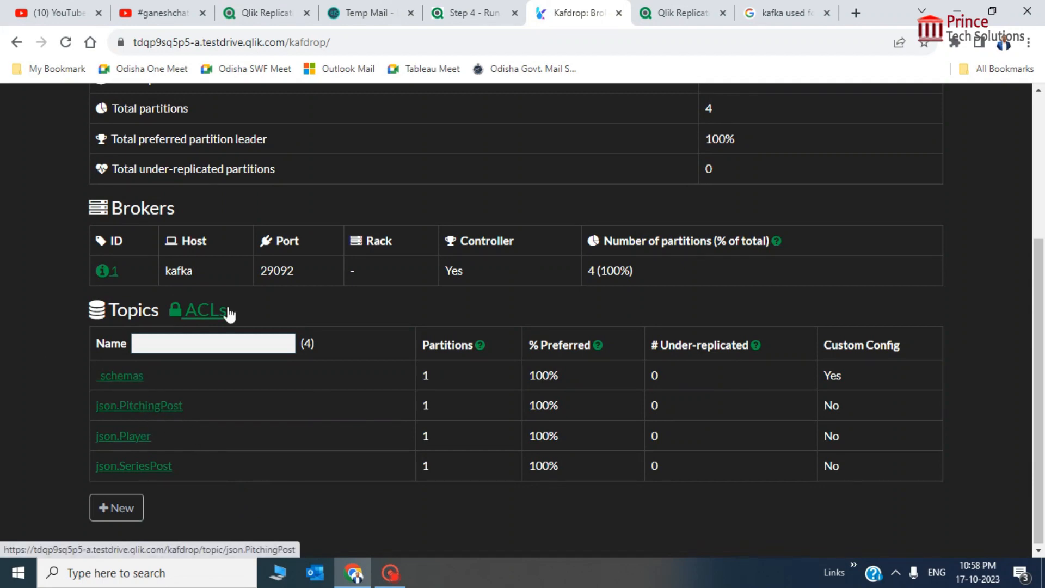
click(147, 407)
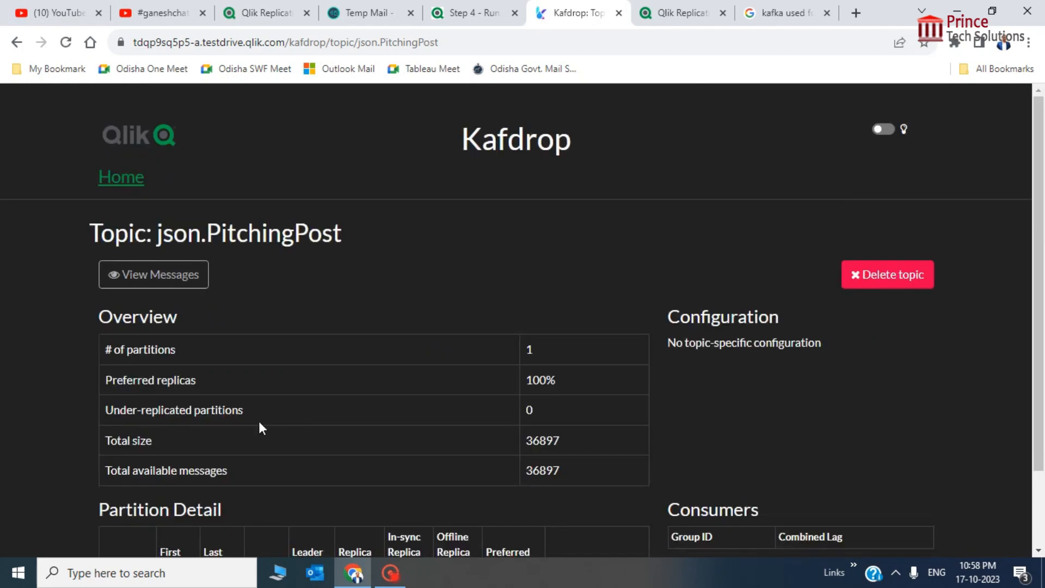
double_click(547, 441)
click(597, 443)
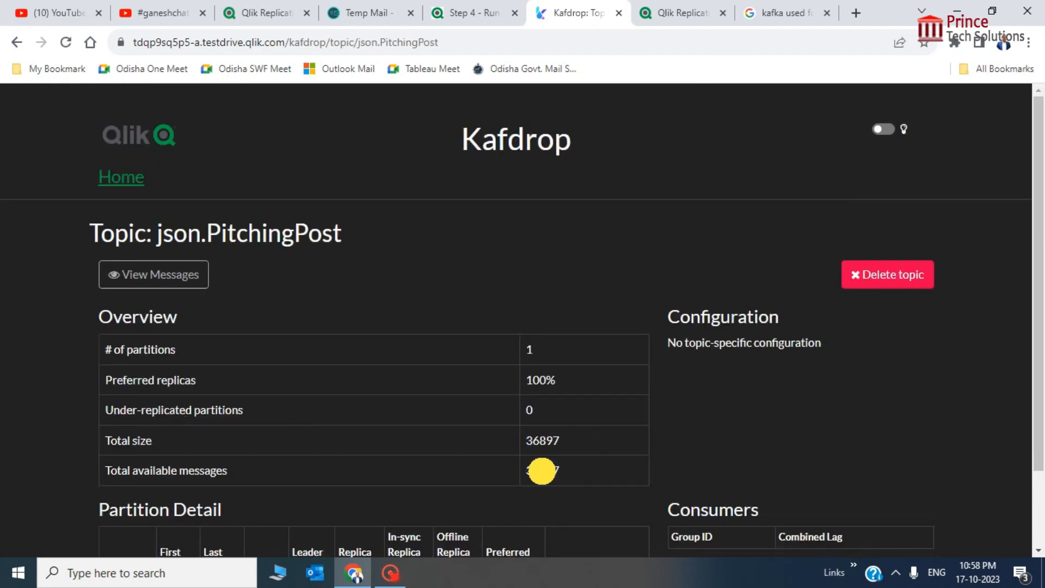
click(118, 177)
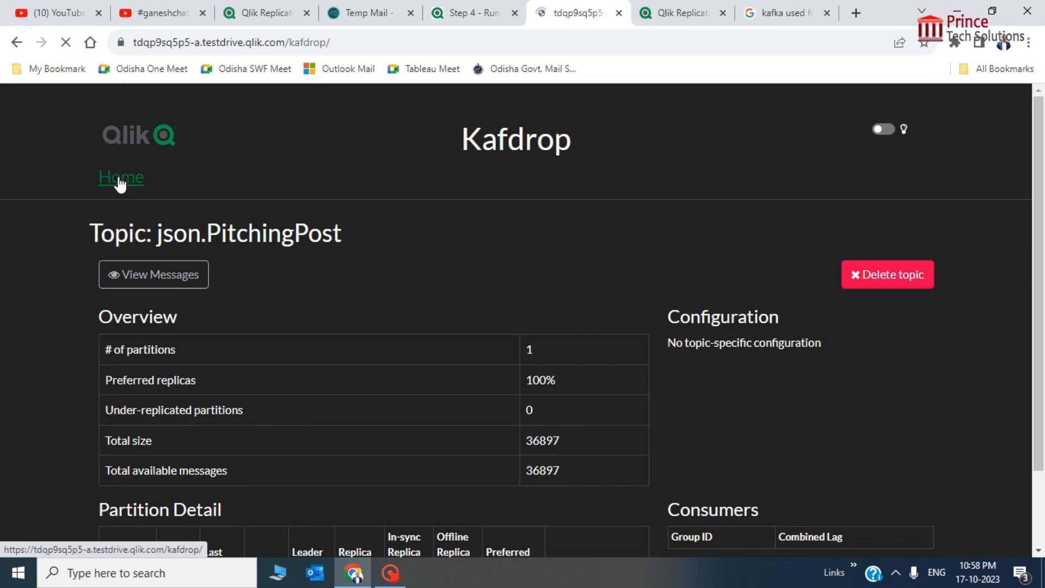